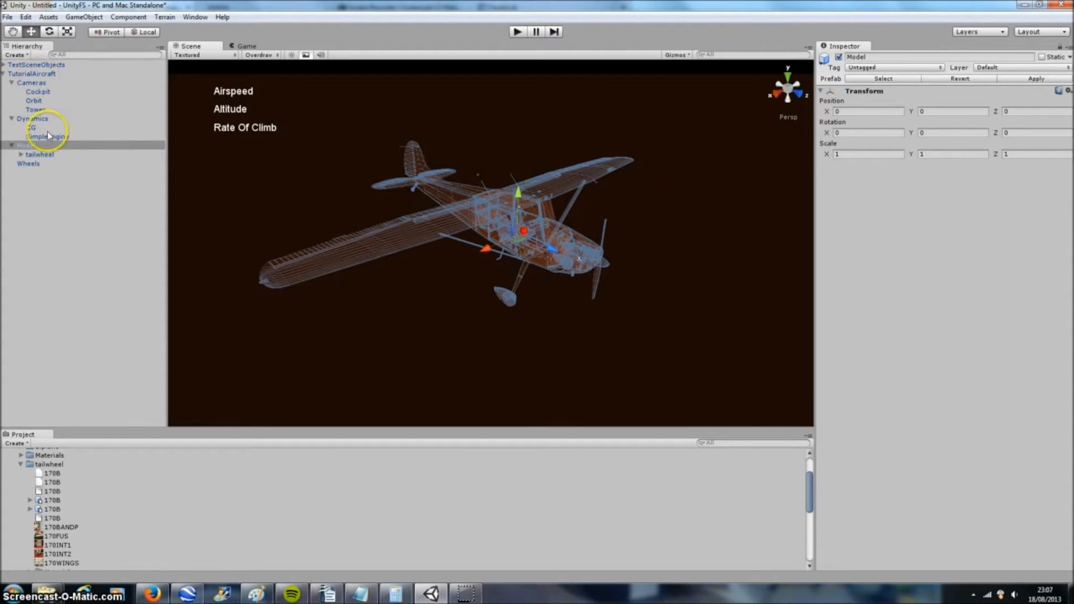
Switch the scene to a top view that frames the whole aircraft.
middle_click_drag(346, 197, 334, 178)
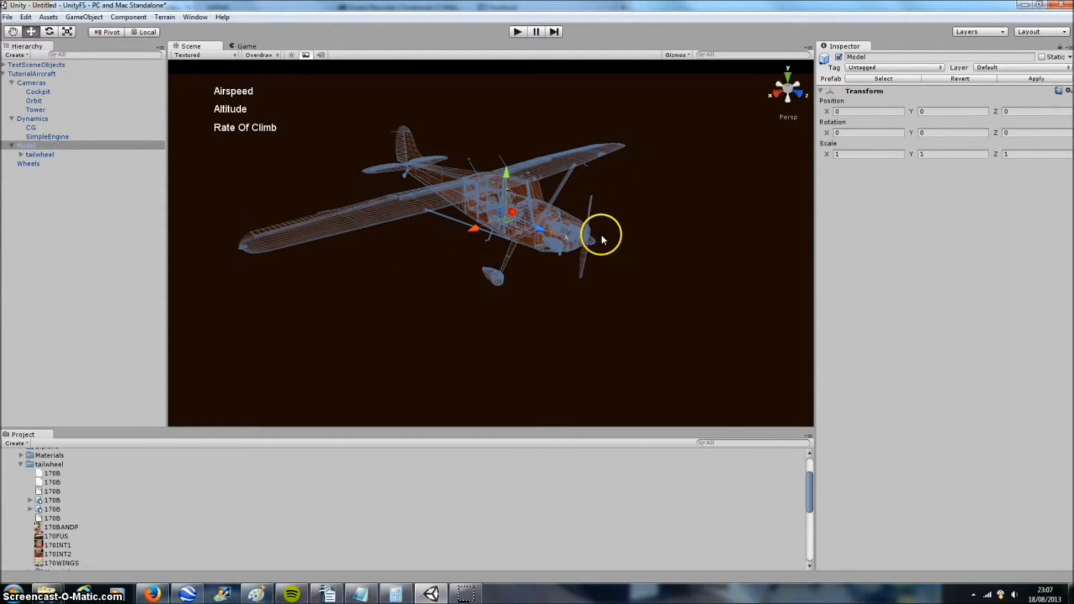
mouse_move(557, 293)
middle_mouse_down()
mouse_move(570, 290)
mouse_move(559, 297)
middle_mouse_up()
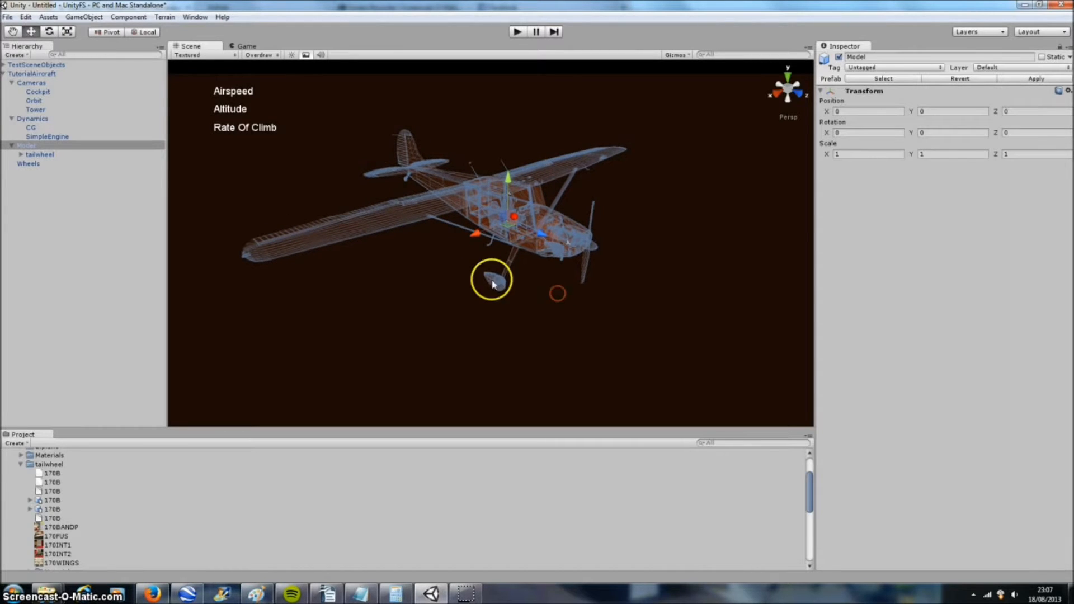
middle_click_drag(470, 285, 489, 289)
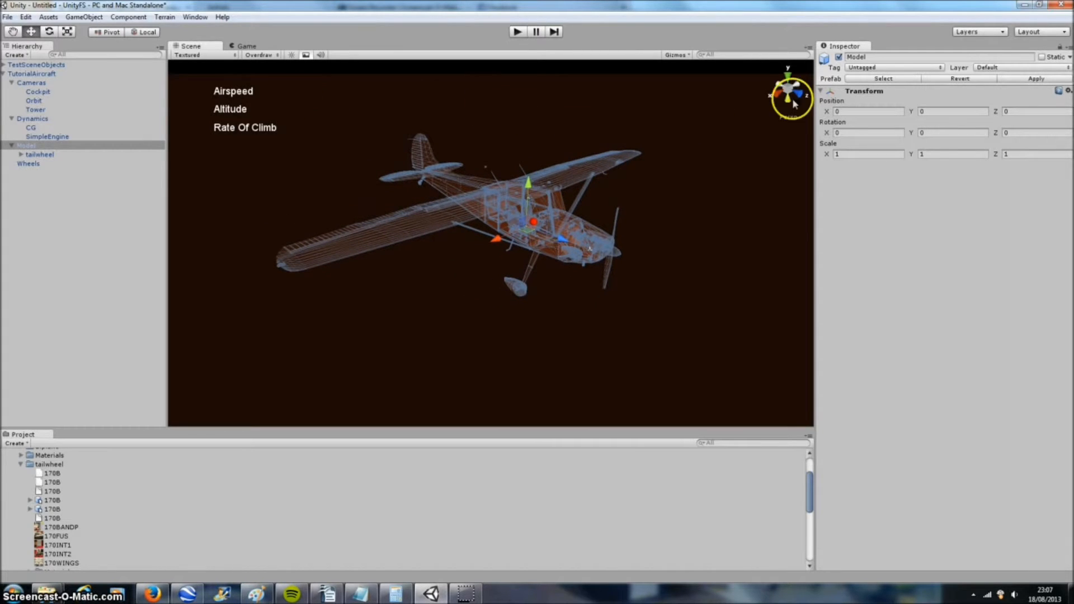
left_click(787, 76)
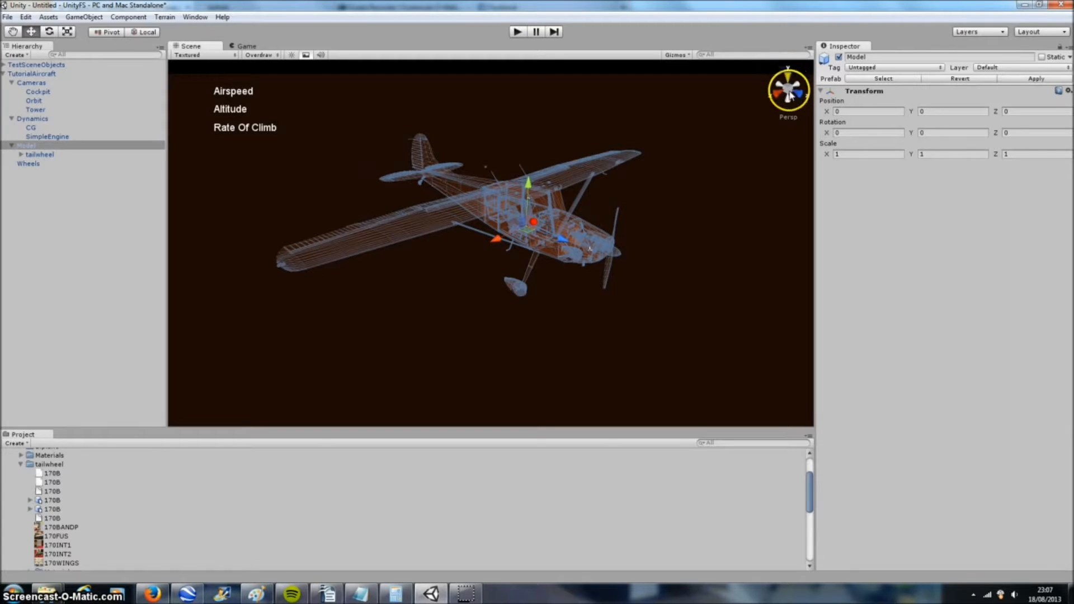
scroll(571, 292, "down", 3)
middle_click_drag(560, 305, 593, 279)
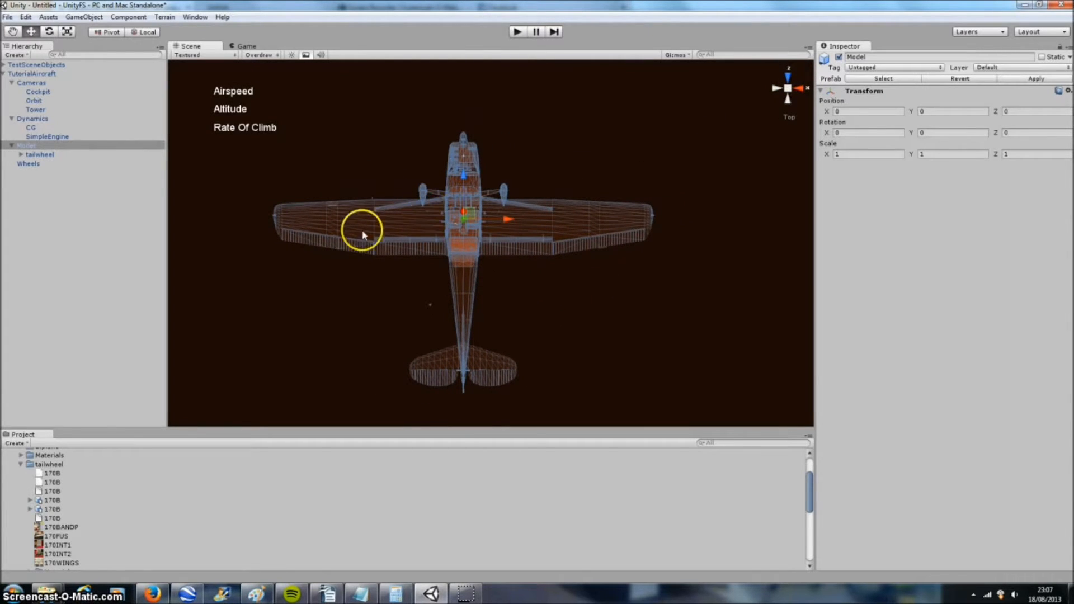
middle_click_drag(368, 290, 367, 271)
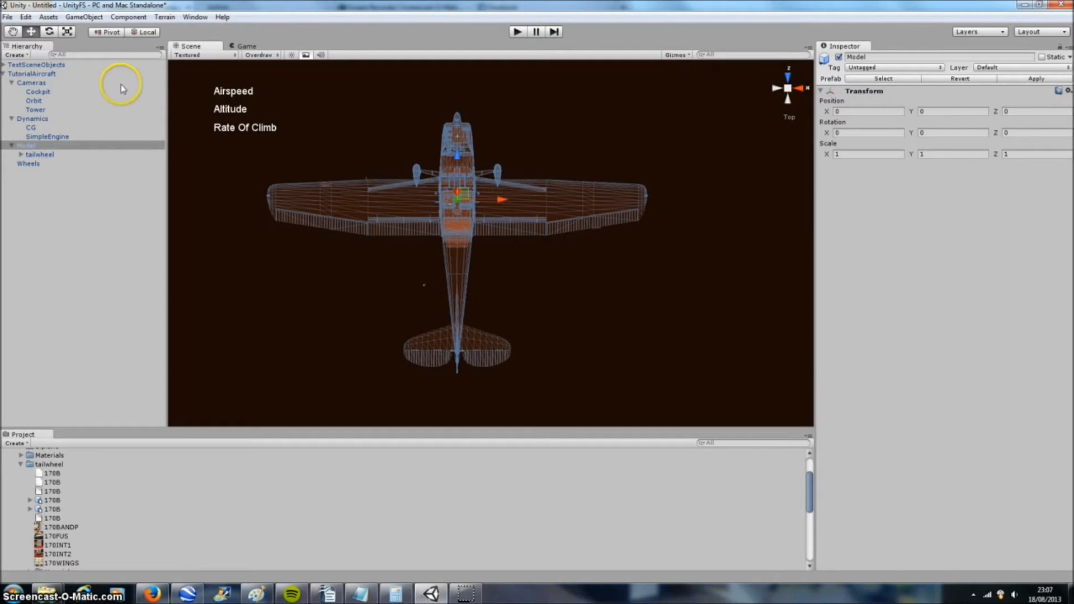
Create an empty game object with a UnityFS Wing component and move it over the right wing to about X 1.46, Z -0.37.
left_click(84, 17)
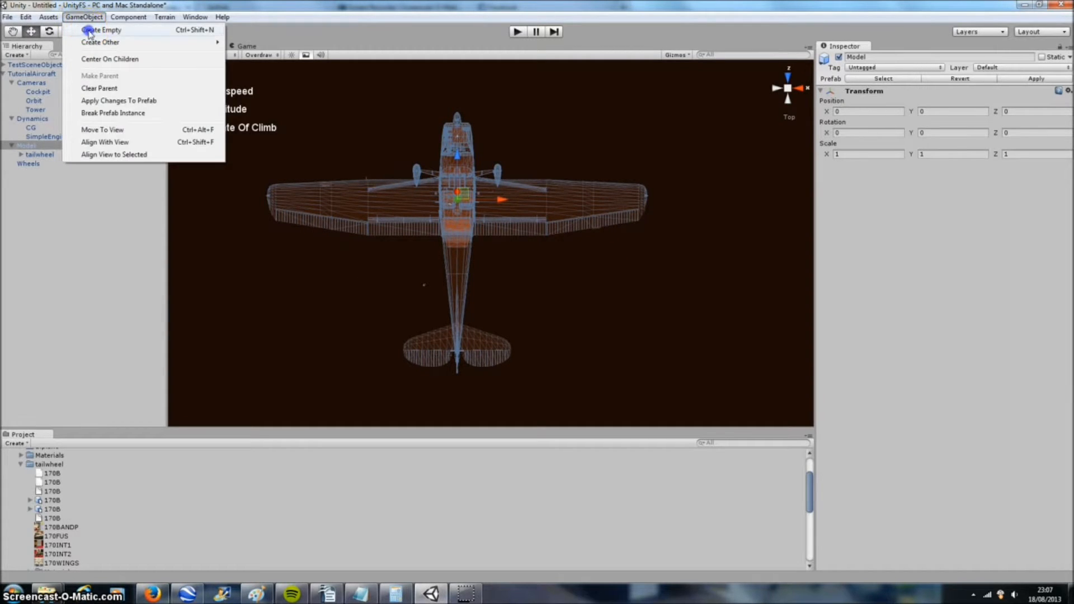
left_click(89, 30)
left_click(113, 17)
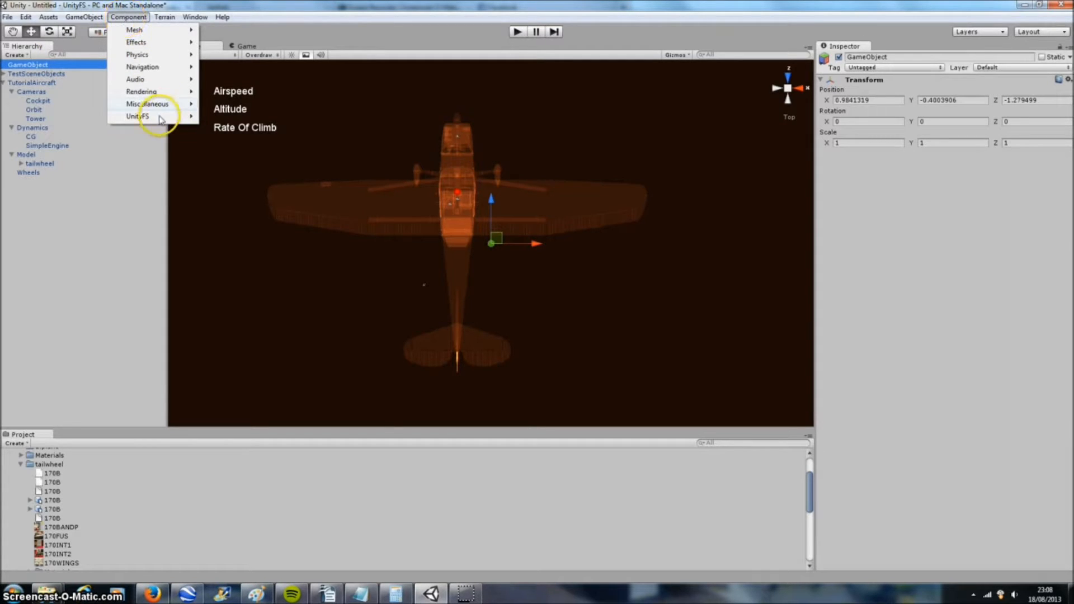
mouse_move(149, 116)
mouse_move(230, 115)
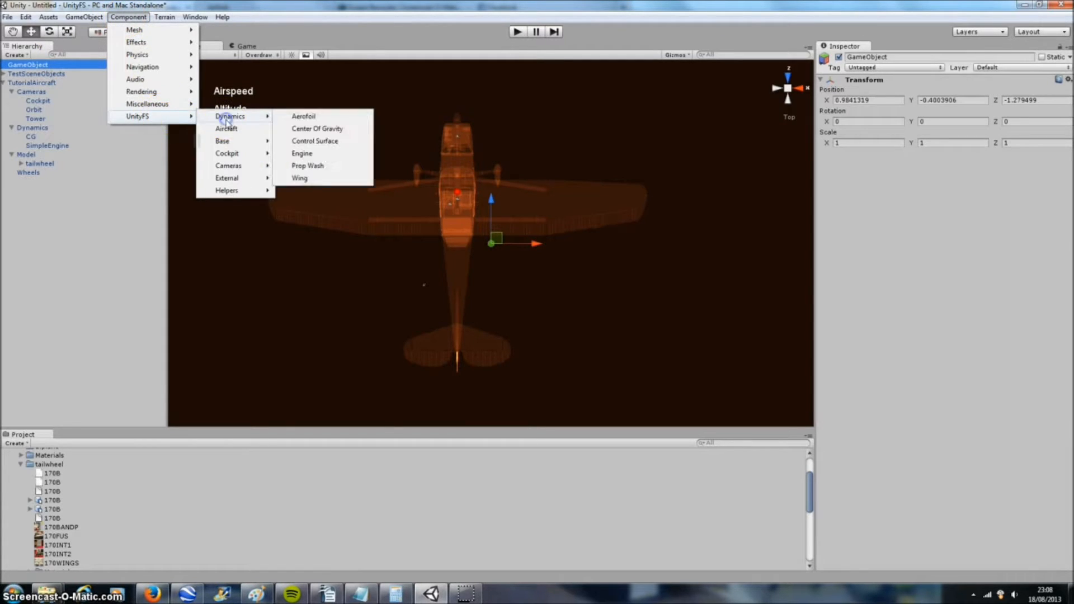
left_click(299, 178)
left_click_drag(492, 244, 508, 212)
Rename the new wing object RightWingInner and make it a child of Dynamics.
left_click(162, 110)
left_click(49, 64)
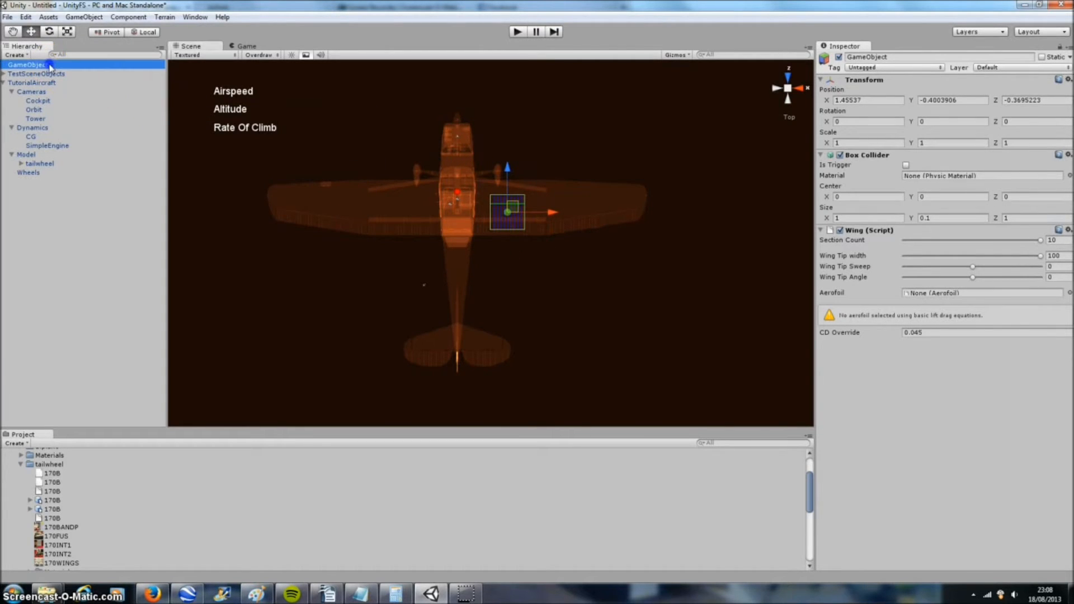
left_click(49, 65)
key("Caps_Lock")
type("I")
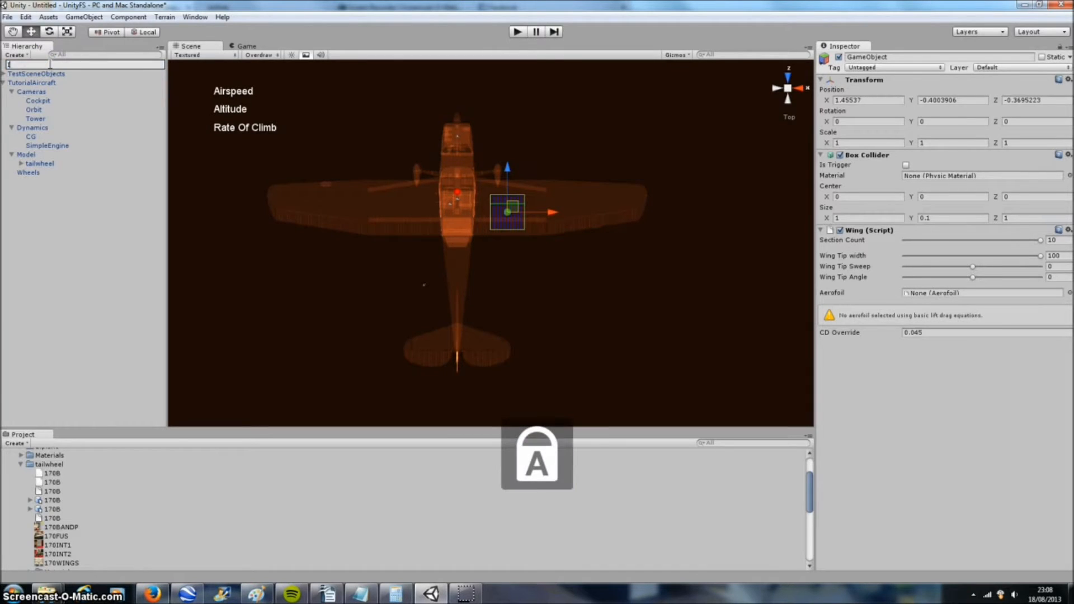
type("igh")
key("BackSpace")
type("Gnner")
key("Return")
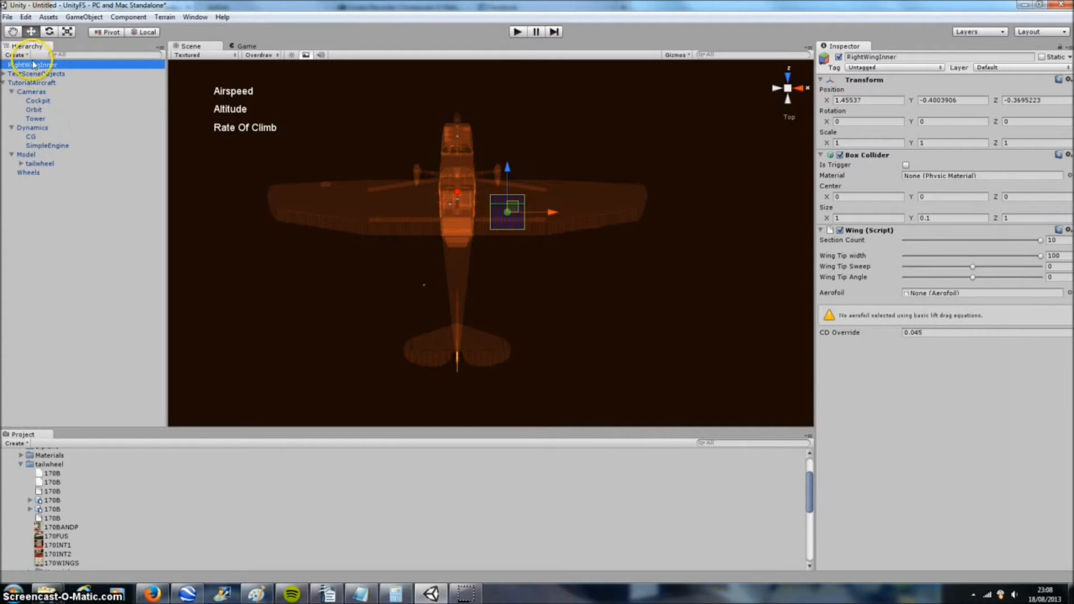
left_click_drag(33, 66, 39, 130)
Examine the RightWingInner gizmo lines up close, both with the object selected and deselected.
left_click(529, 235)
scroll(528, 246, "up", 5)
middle_click_drag(551, 246, 503, 328)
scroll(497, 271, "up", 3)
left_click(553, 98)
left_click(487, 245)
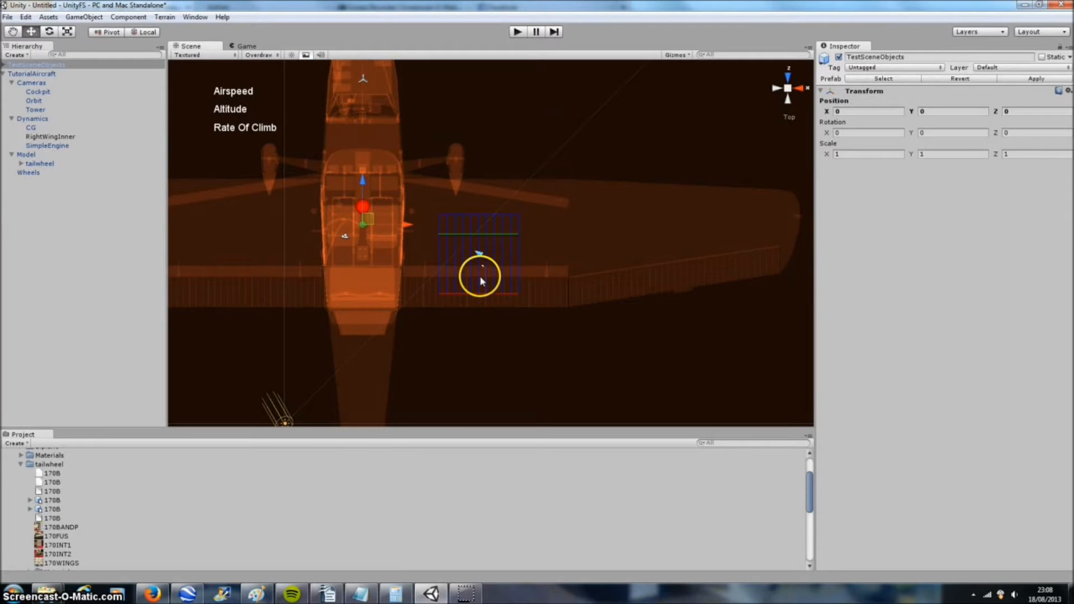
scroll(479, 277, "up", 5)
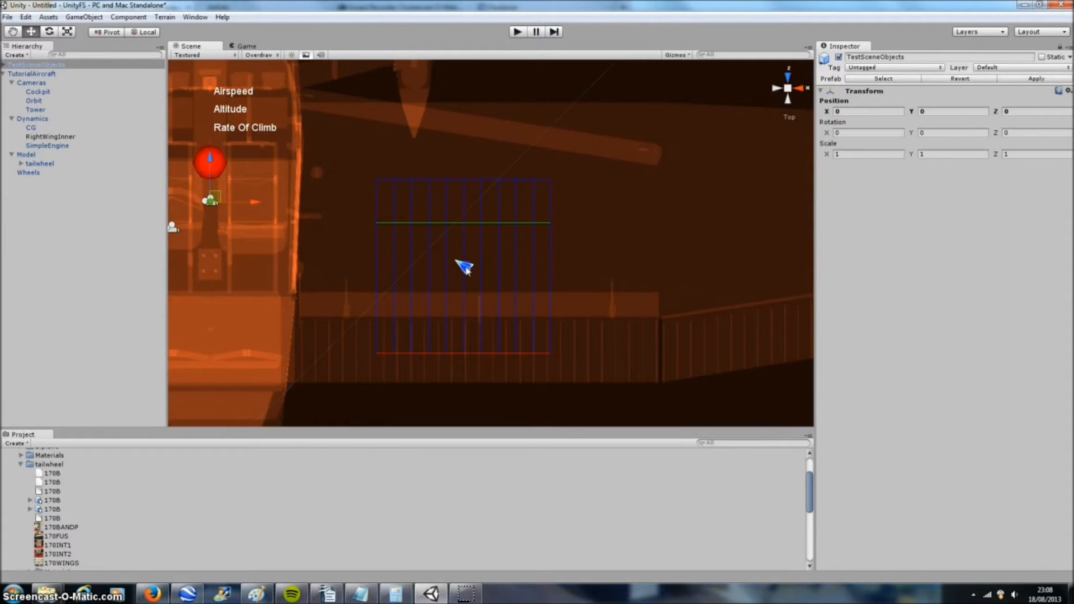
left_click(445, 214)
scroll(494, 229, "down", 4)
scroll(504, 281, "down", 2)
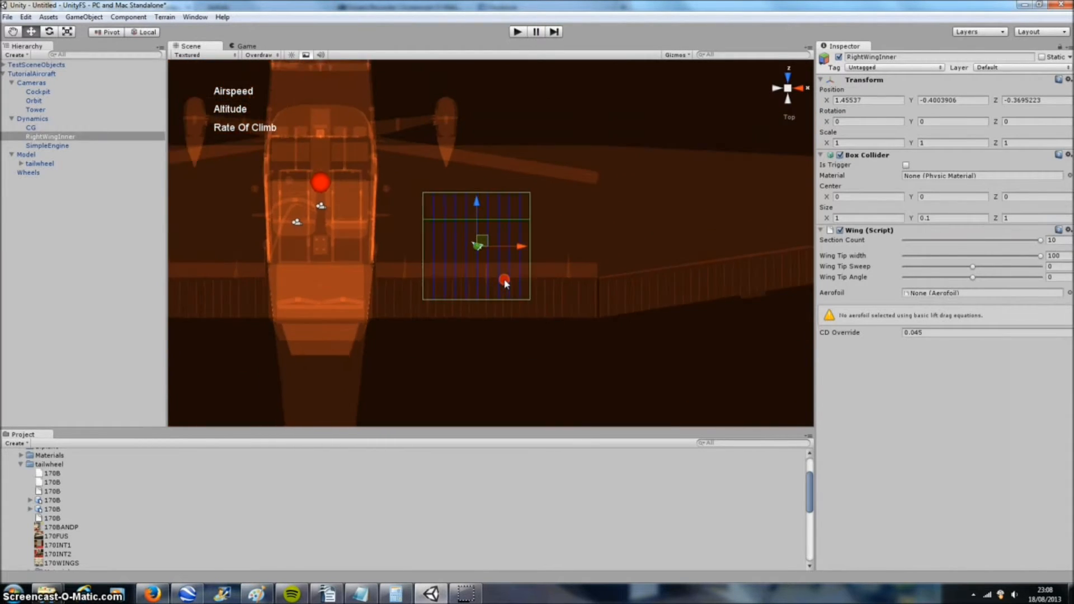
middle_click_drag(506, 307, 467, 276)
left_click(501, 353)
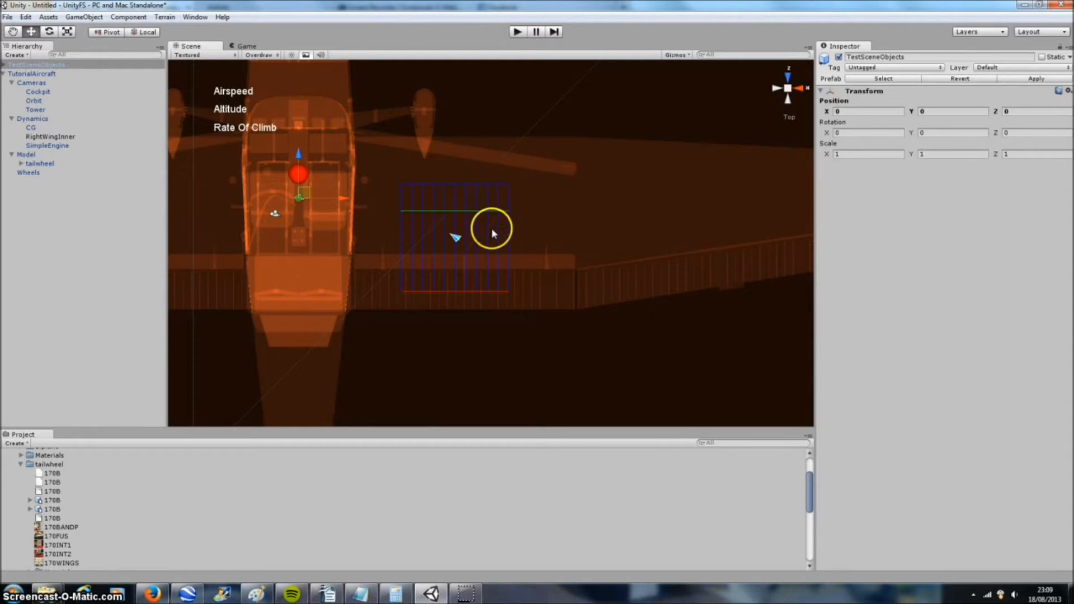
left_click(455, 237)
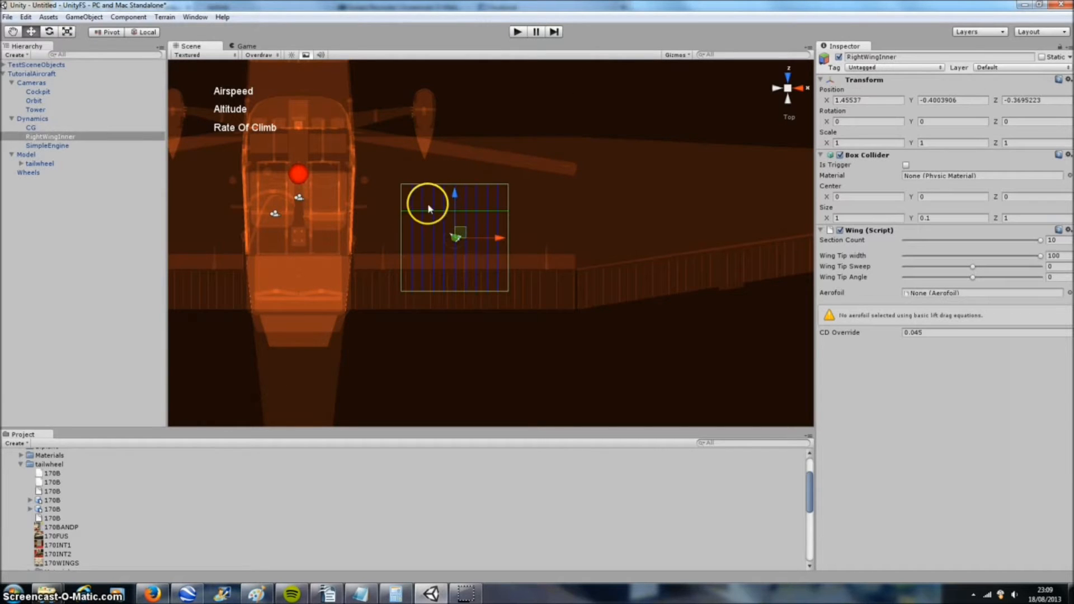
scroll(427, 237, "up", 2)
scroll(433, 248, "up", 1)
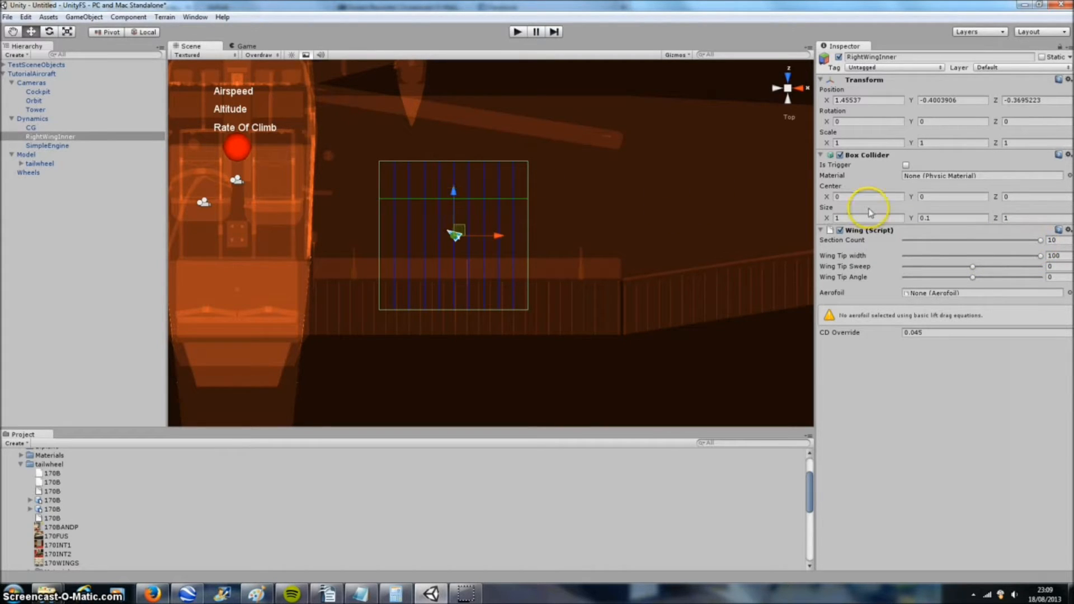
Try a section count of 1 on RightWingInner and restore it to 10.
left_click(1040, 241)
left_click_drag(1025, 245, 1010, 245)
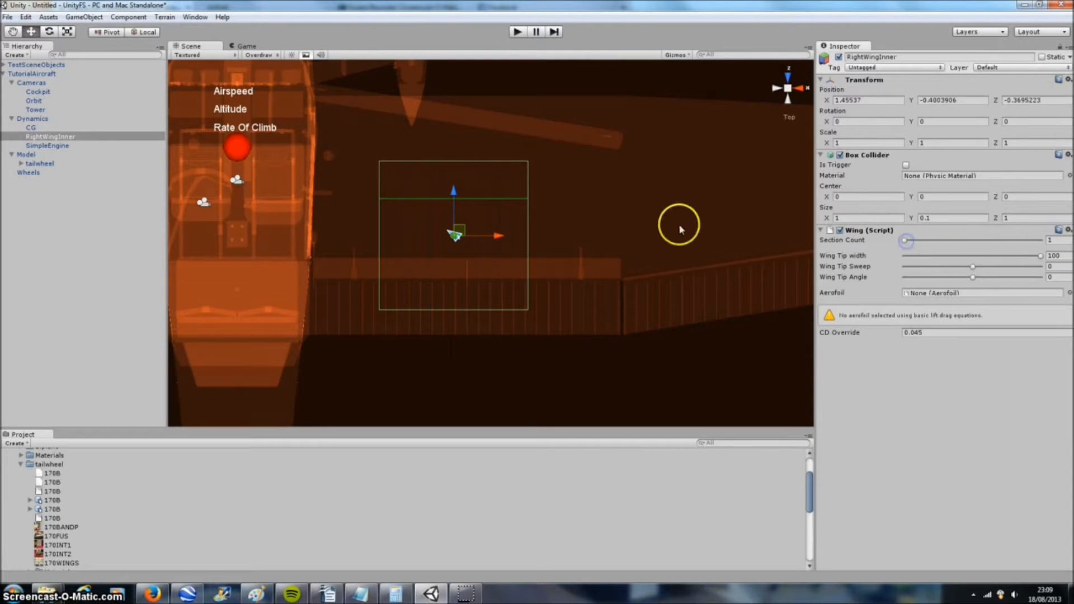
left_click(907, 243)
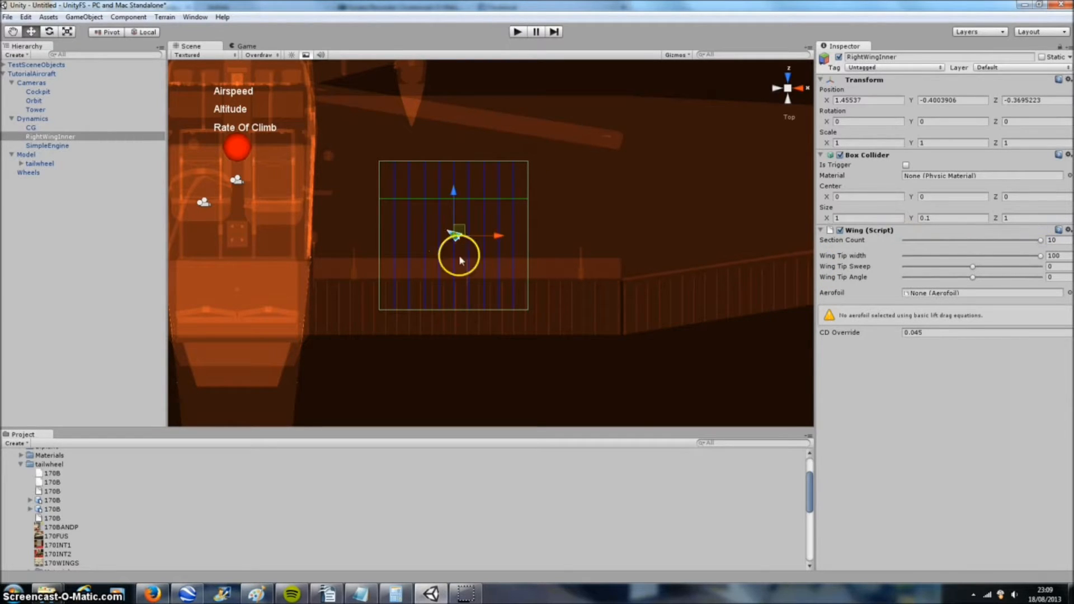
Try a section count of 3 on RightWingInner and return it to 10.
middle_click_drag(667, 280, 689, 282)
scroll(689, 283, "down", 6)
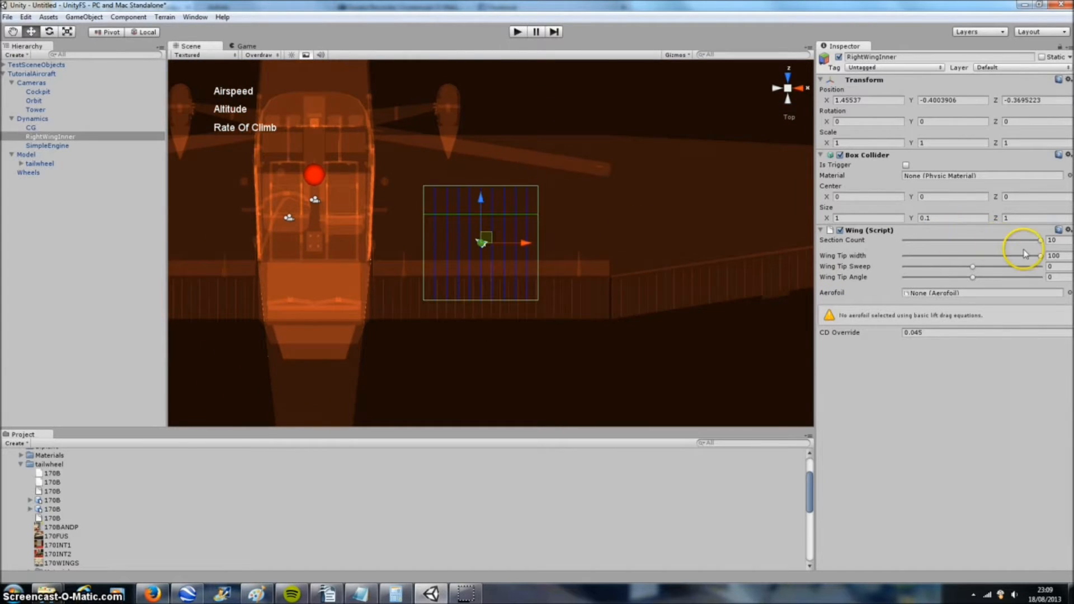
scroll(557, 220, "up", 1)
middle_click_drag(555, 224, 561, 261)
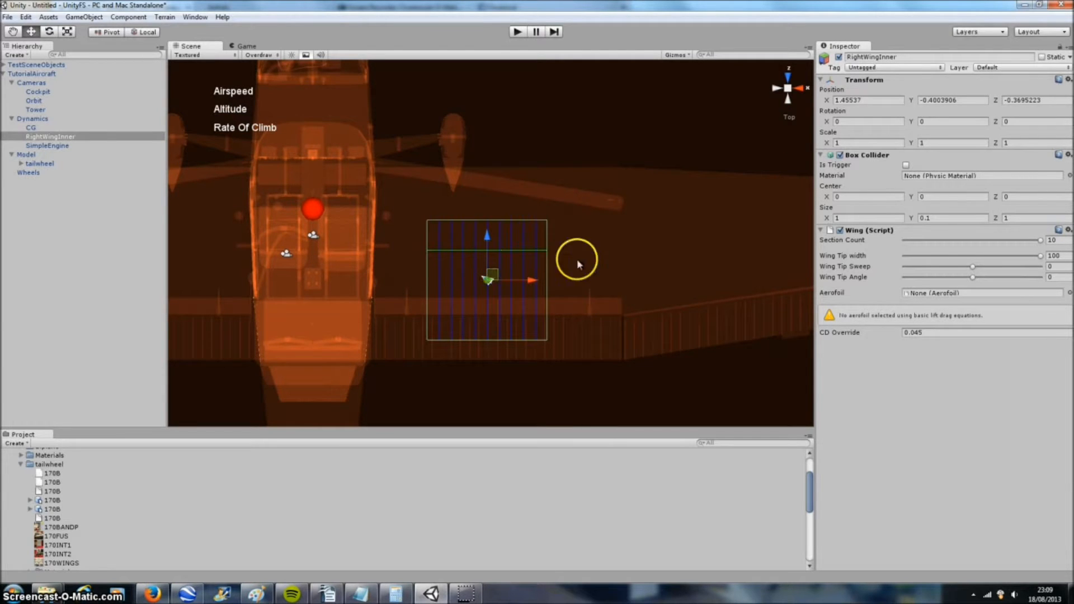
middle_click_drag(570, 258, 594, 255)
scroll(578, 255, "down", 5)
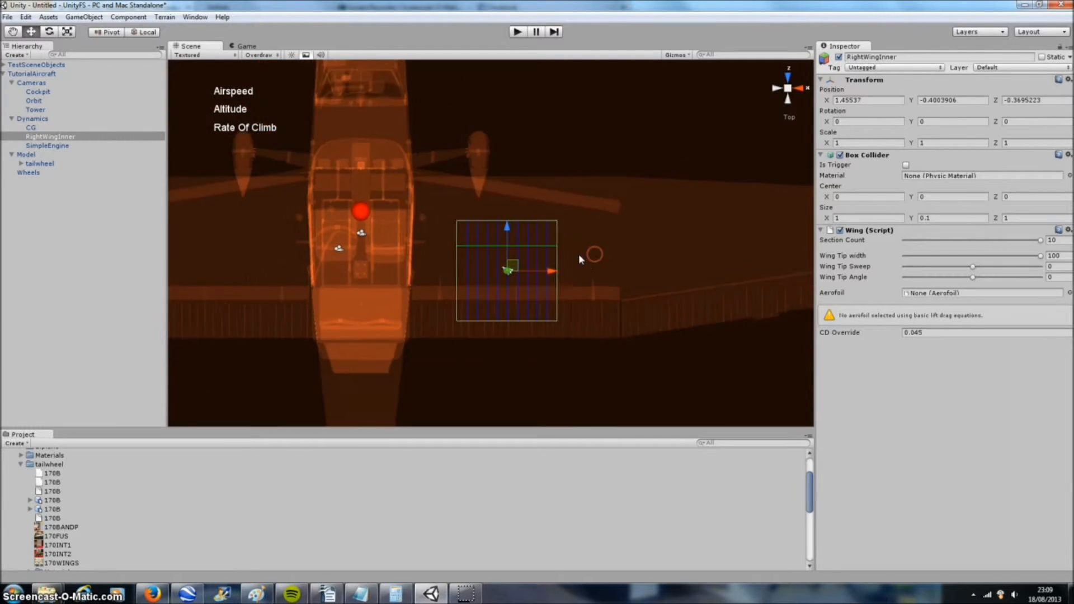
mouse_move(586, 203)
middle_mouse_down()
mouse_move(584, 250)
mouse_move(569, 191)
middle_mouse_up()
scroll(567, 278, "up", 4)
scroll(569, 193, "up", 4)
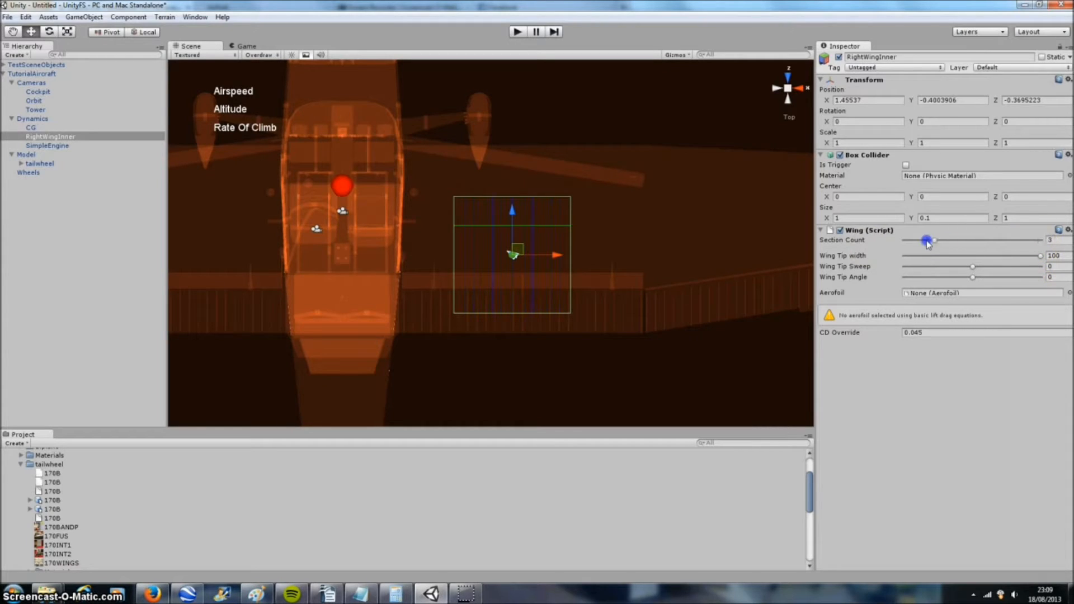
left_click_drag(934, 248, 960, 246)
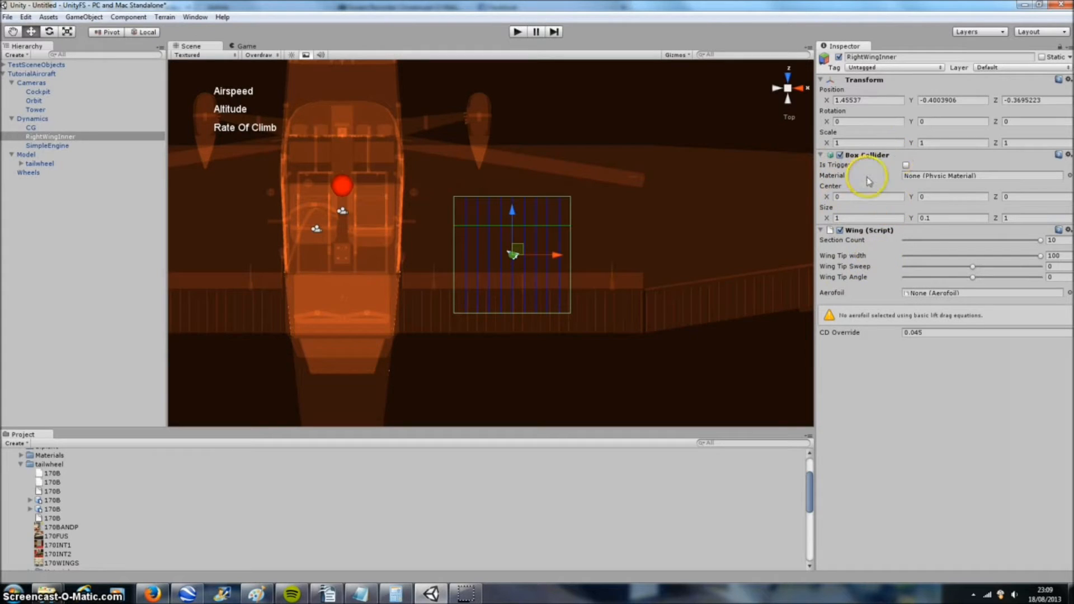
Examine the right wing's outline from fuselage to tip against the RightWingInner section.
middle_click_drag(652, 215, 558, 261)
scroll(652, 203, "up", 3)
scroll(493, 239, "down", 1)
scroll(505, 260, "down", 2)
scroll(520, 272, "down", 2)
middle_click_drag(382, 306, 449, 193)
middle_click_drag(594, 177, 485, 352)
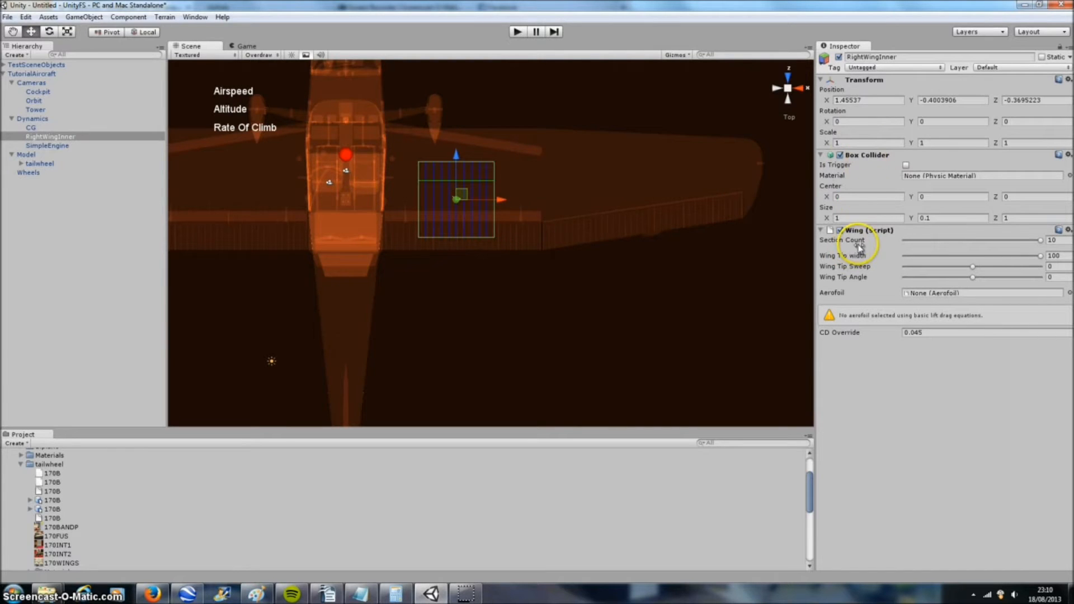
scroll(553, 230, "up", 3)
middle_click_drag(482, 294, 483, 296)
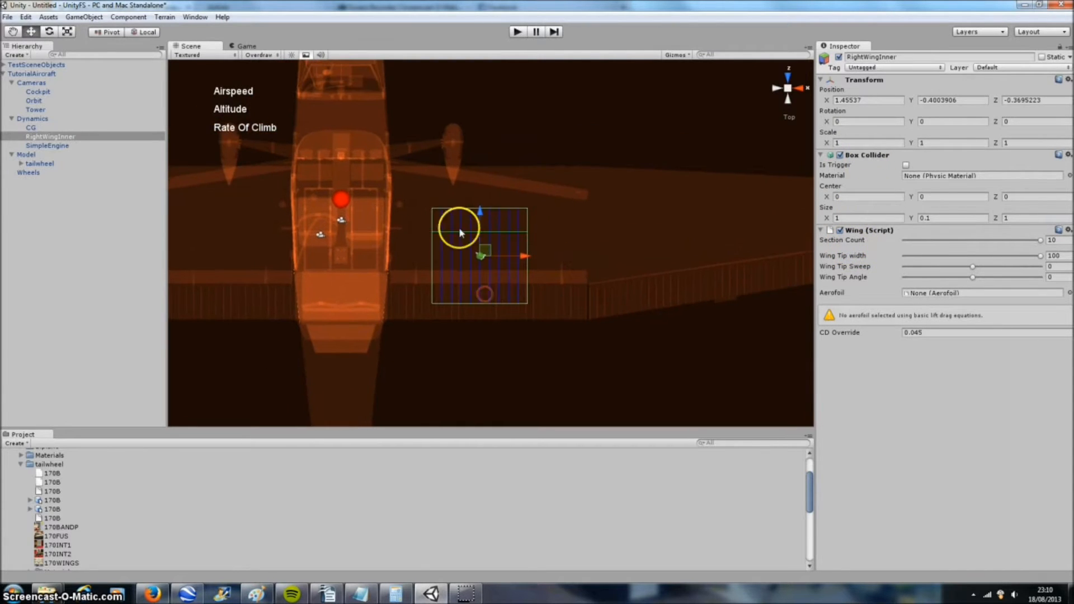
middle_click_drag(665, 341, 558, 340)
scroll(553, 300, "down", 3)
middle_click_drag(467, 296, 548, 300)
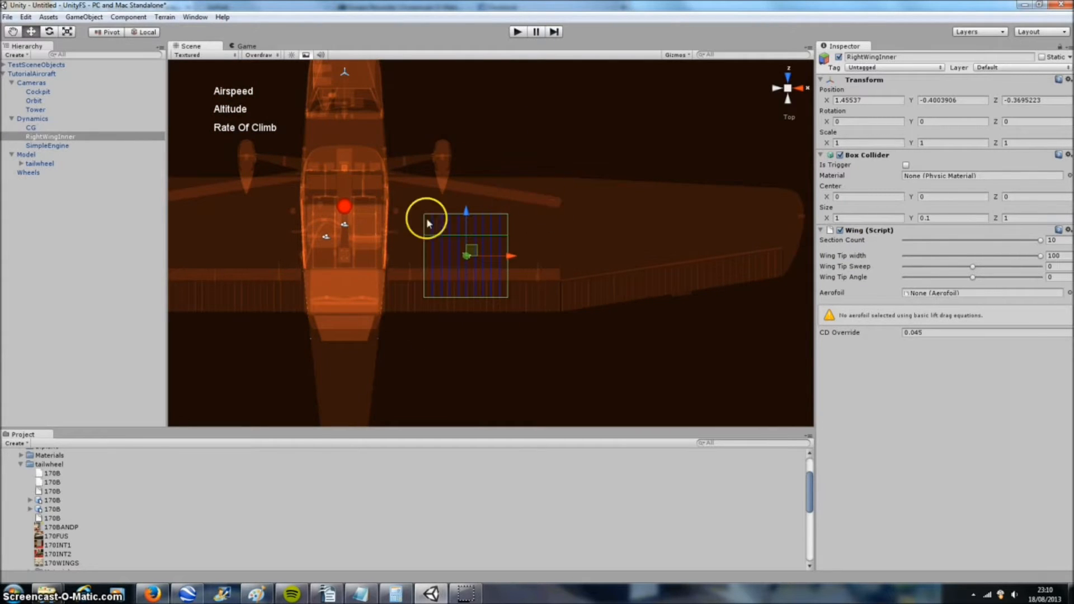
middle_click_drag(595, 318, 571, 323)
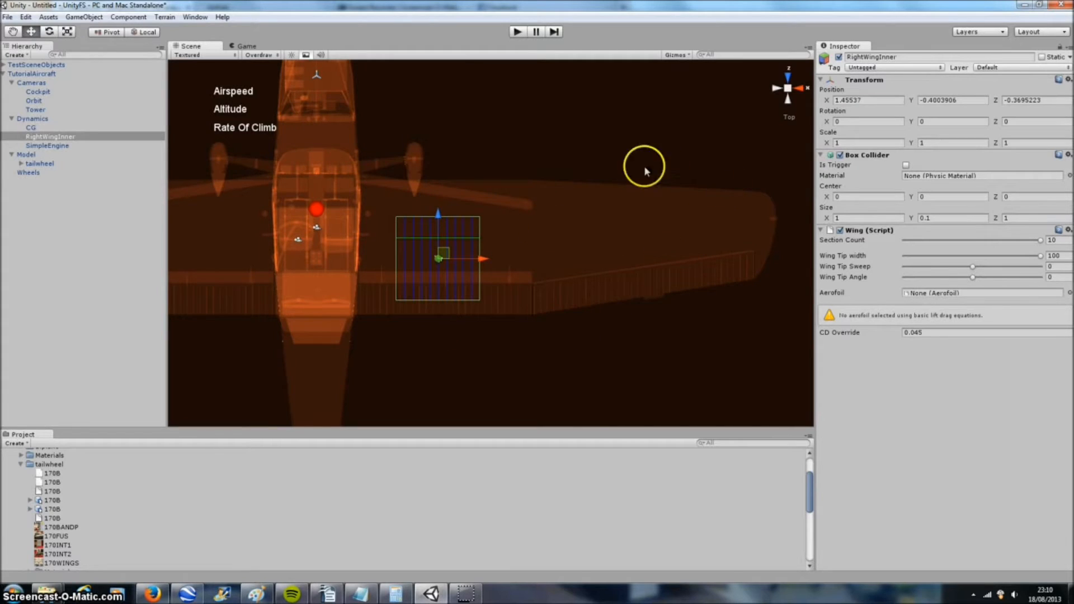
middle_click_drag(468, 364, 527, 370)
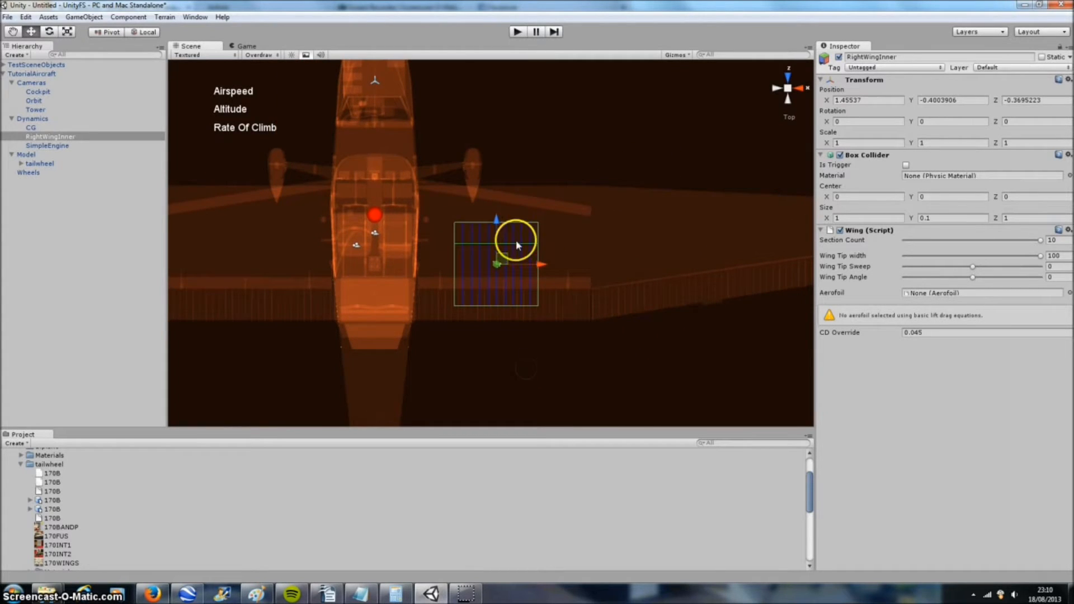
Scale RightWingInner to about X 2.53, Z 1.66 and move it over the inner right wing at about X 1.32, Z -0.24.
left_click_drag(499, 257, 595, 255)
key("e")
key("r")
left_click_drag(490, 205, 491, 173)
mouse_move(535, 248)
left_mouse_down()
mouse_move(506, 247)
mouse_move(559, 256)
mouse_move(530, 257)
left_mouse_up()
key("w")
key("r")
key("w")
key("r")
key("w")
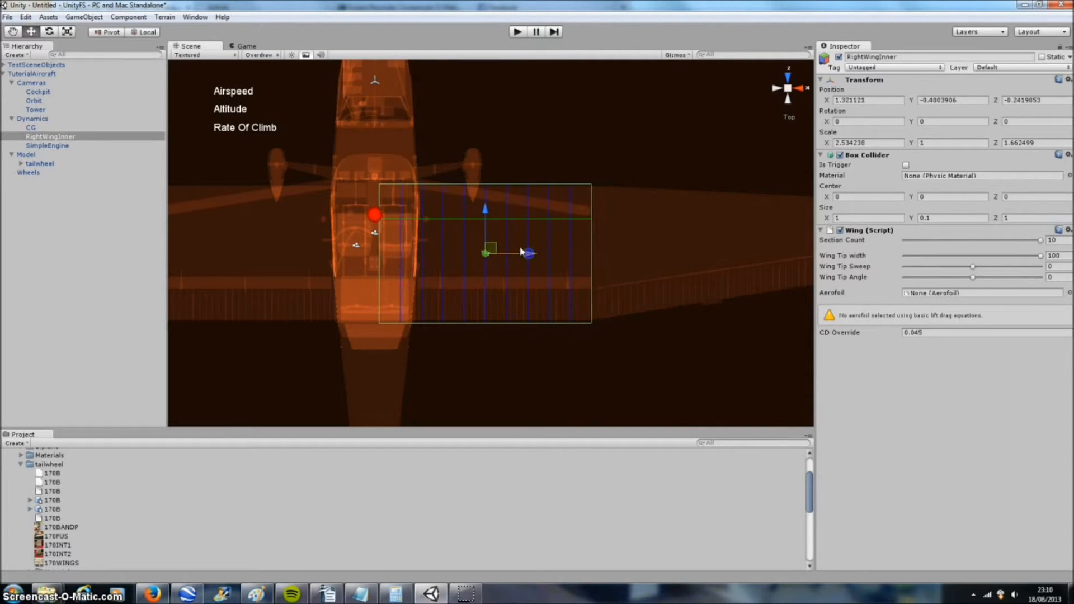
Refine RightWingInner's fit from the fuselage centerline outward, with scale about X 2.63, Z 1.58 and position about X 1.29, Z -0.22.
left_click_drag(486, 212, 484, 210)
key("r")
left_click_drag(530, 253, 528, 253)
key("w")
key("r")
key("w")
key("r")
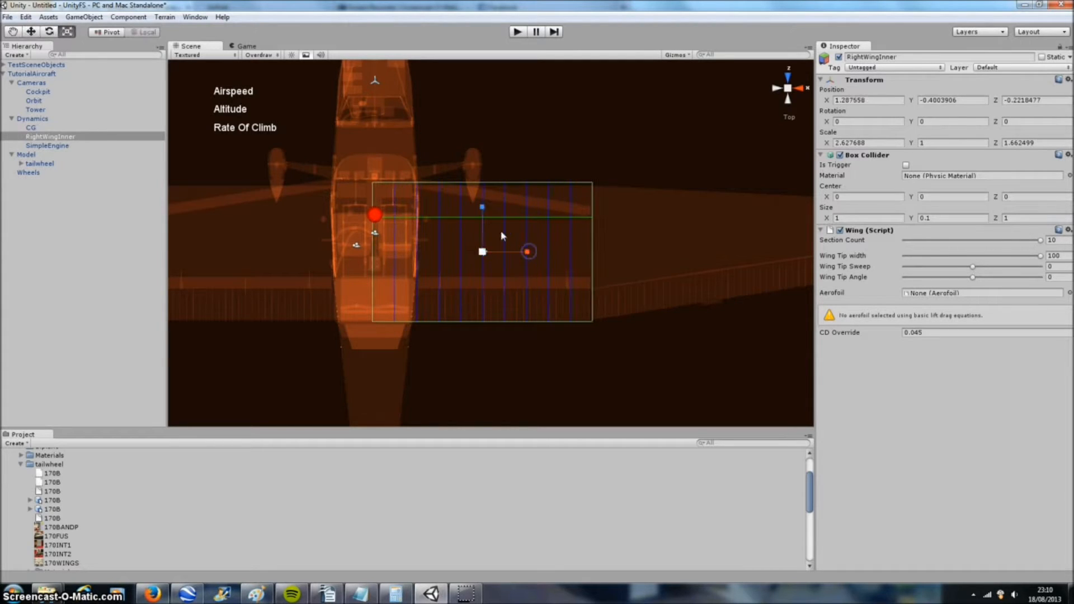
left_click_drag(482, 209, 483, 213)
key("w")
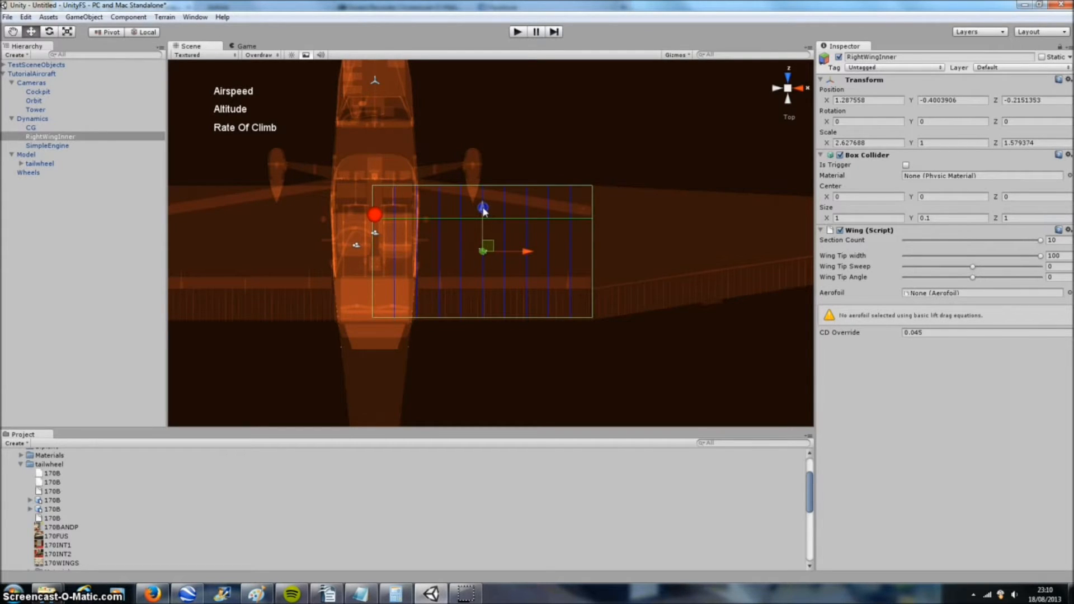
Match RightWingInner to the wing's leading and trailing edges with a Z scale of about 1.62 and Z position of about -0.24.
middle_click_drag(485, 259, 509, 275)
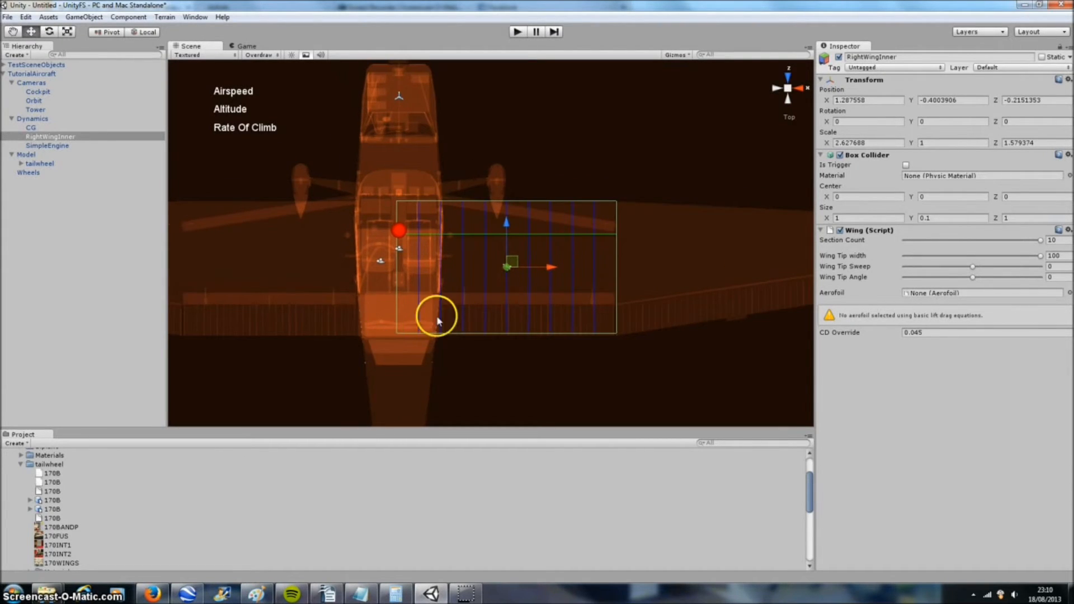
key("r")
left_click_drag(509, 223, 509, 225)
key("w")
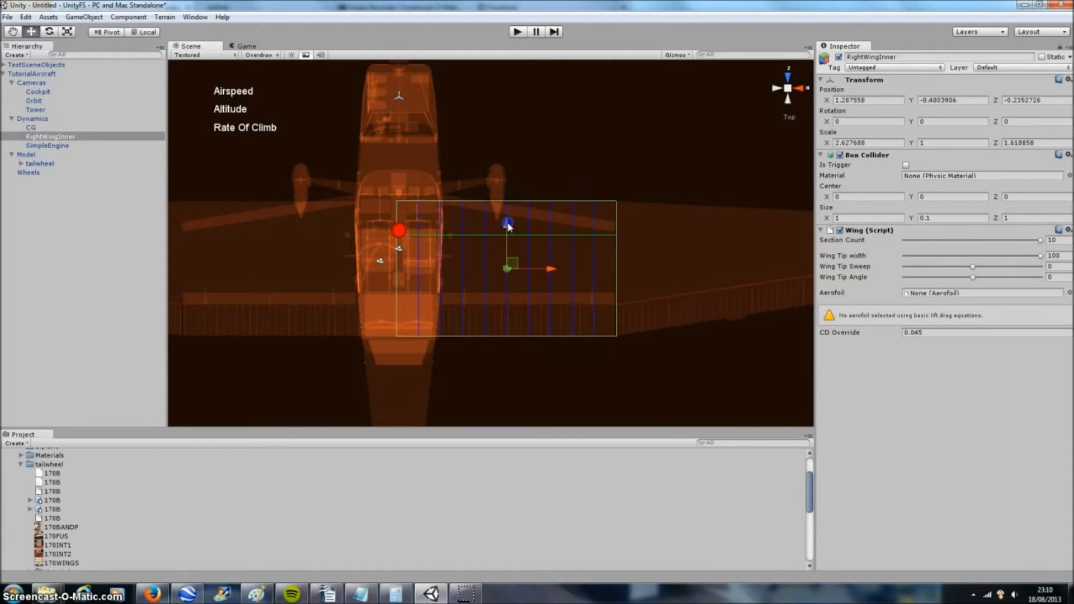
Raise RightWingInner to the model's wing height in side view, at a Y position of about 1.02.
left_click(799, 89)
left_click_drag(486, 256, 517, 141)
scroll(527, 181, "up", 2)
key("f")
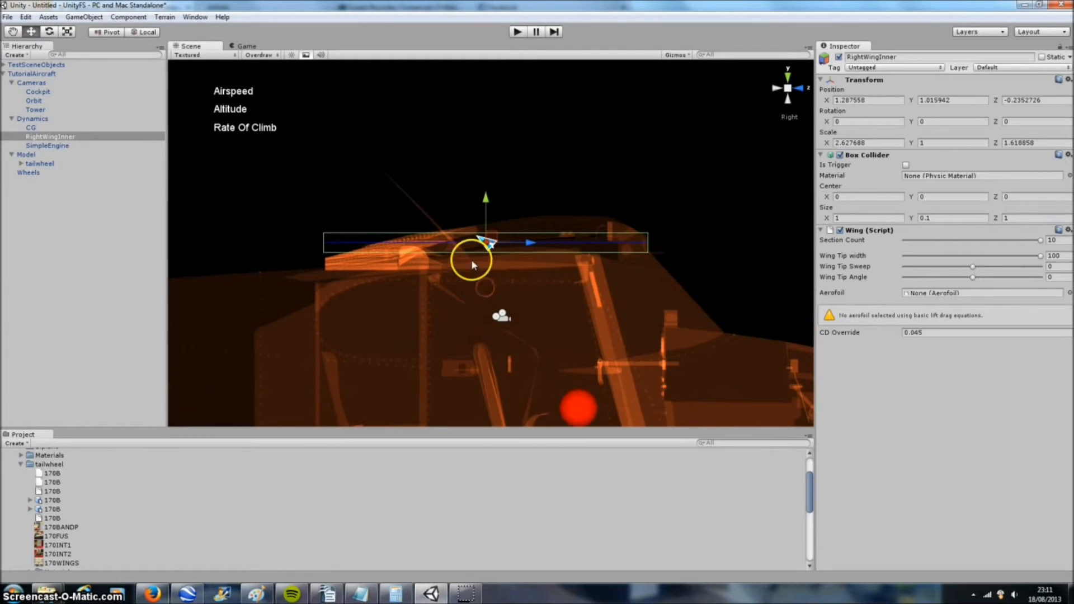
middle_click_drag(457, 273, 458, 283)
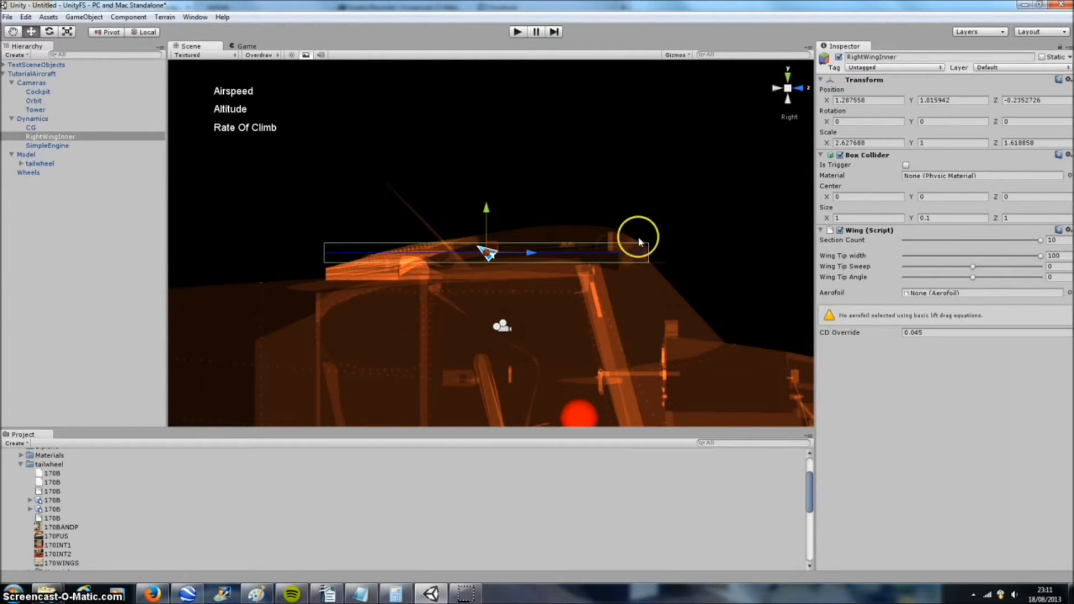
scroll(658, 140, "down", 1)
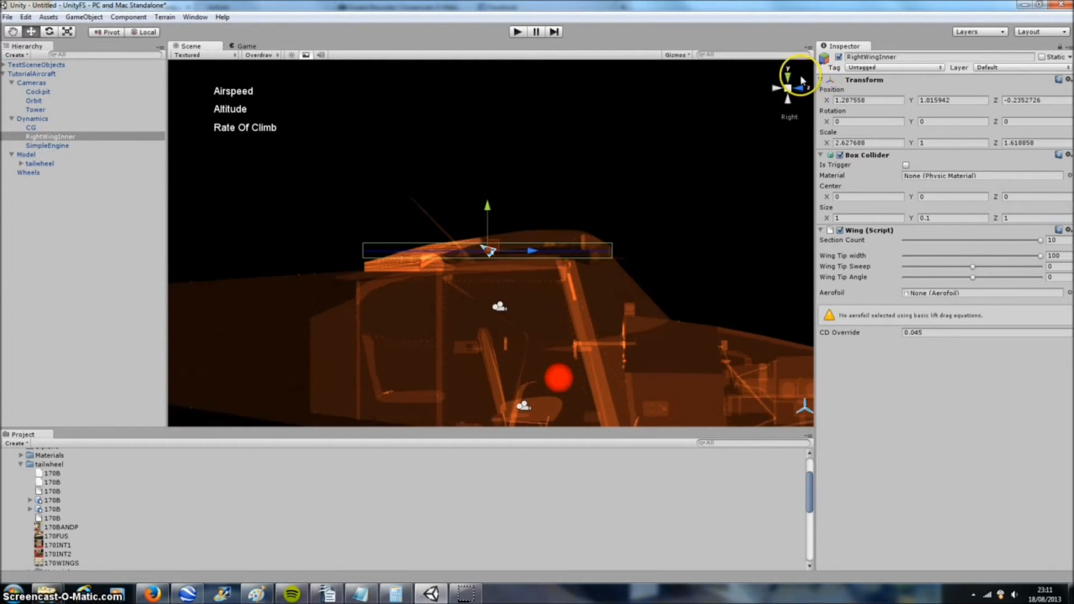
Duplicate RightWingInner and move the copy over the outer right wing, at an X position of about 4.04 in top view.
left_click(788, 75)
scroll(471, 244, "down", 5)
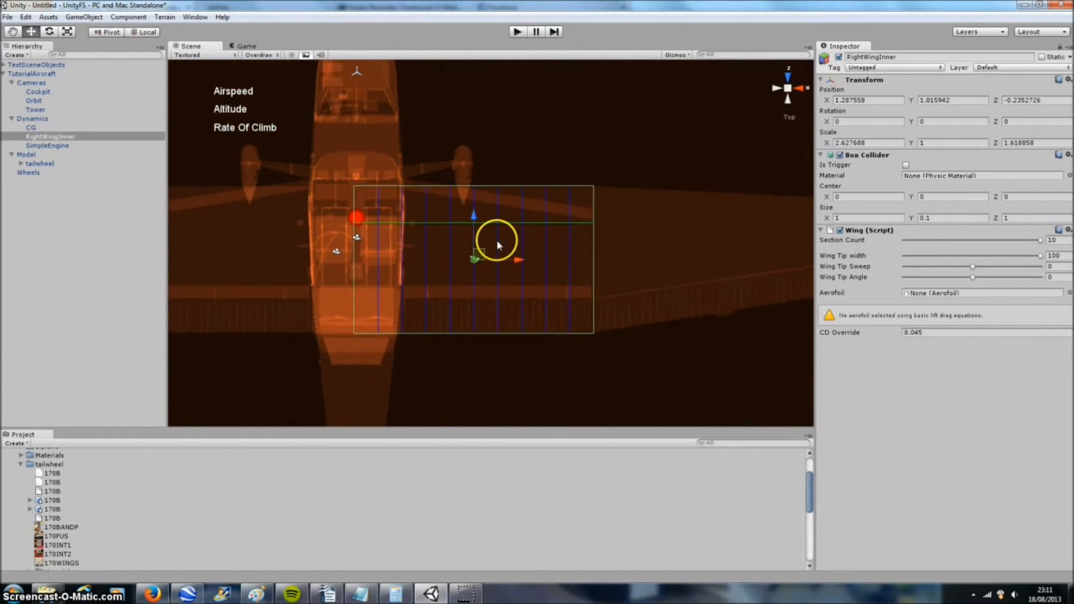
middle_click_drag(520, 289, 444, 275)
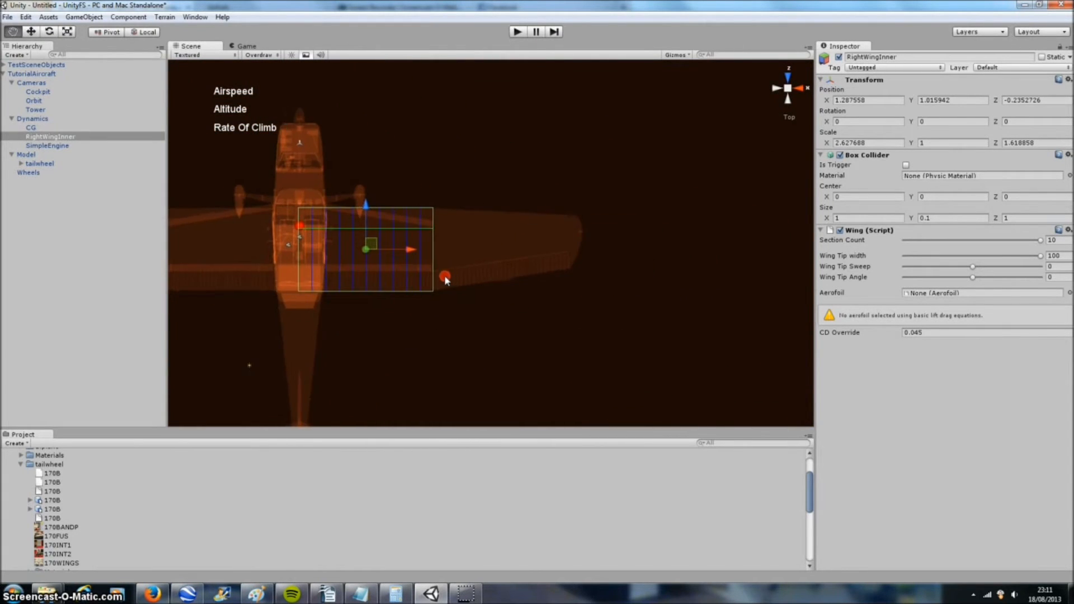
left_click(65, 137)
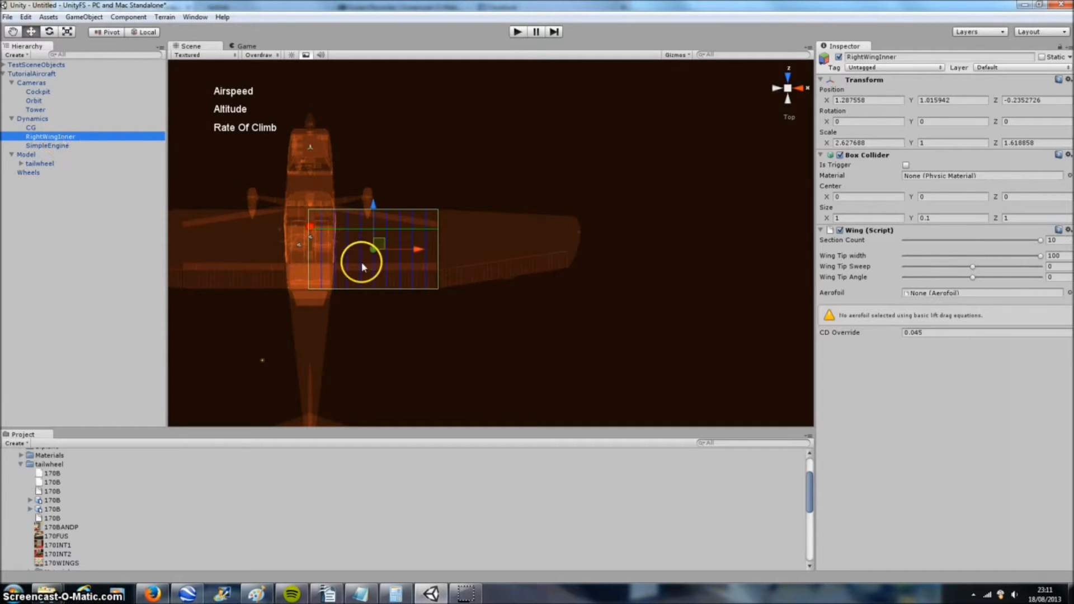
key("ctrl+d")
left_click_drag(414, 247, 551, 245)
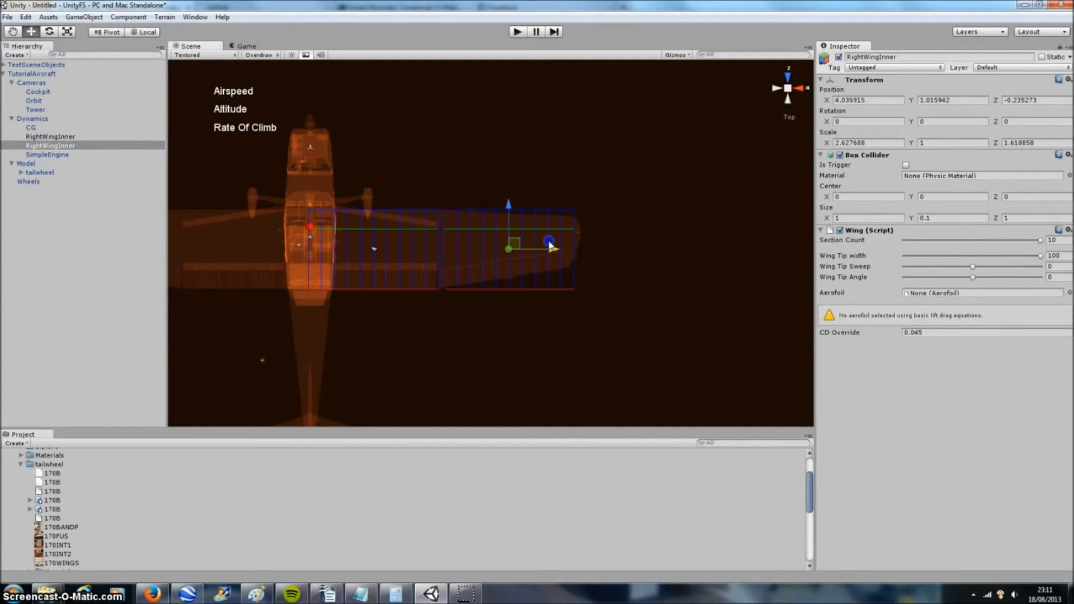
Rename the duplicated wing section as RightWingOuter.
left_click(71, 147)
left_click(60, 146)
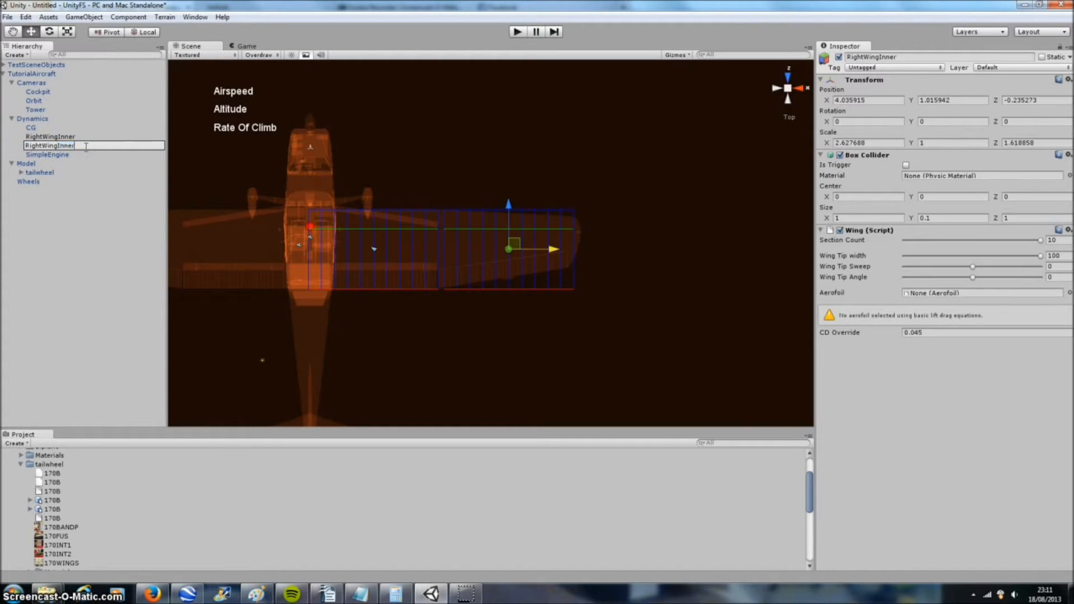
type("o")
key("Caps_Lock")
type("OUER")
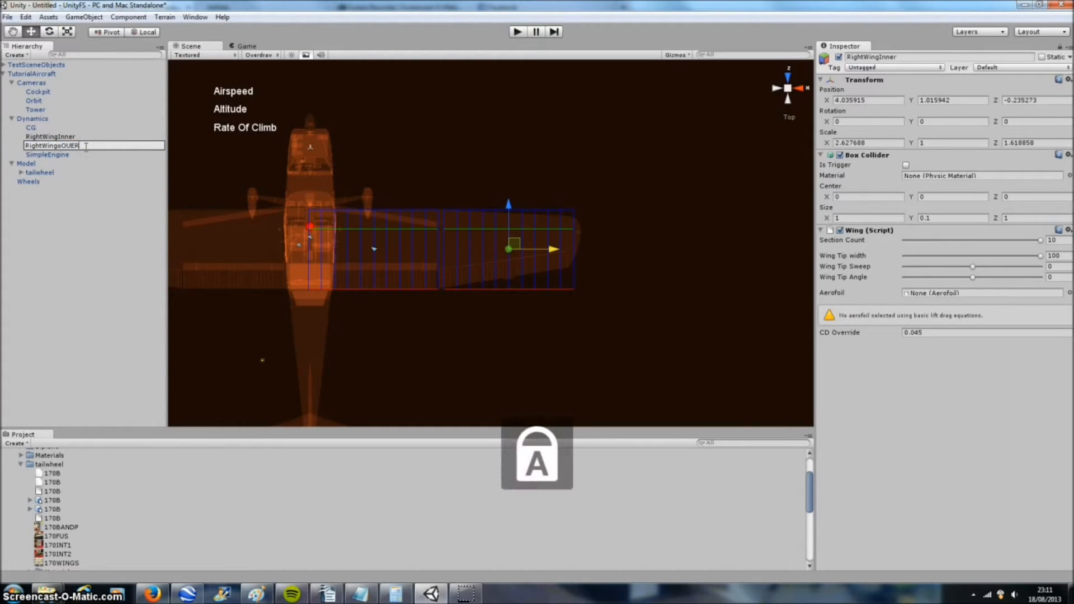
type("ter")
key("Return")
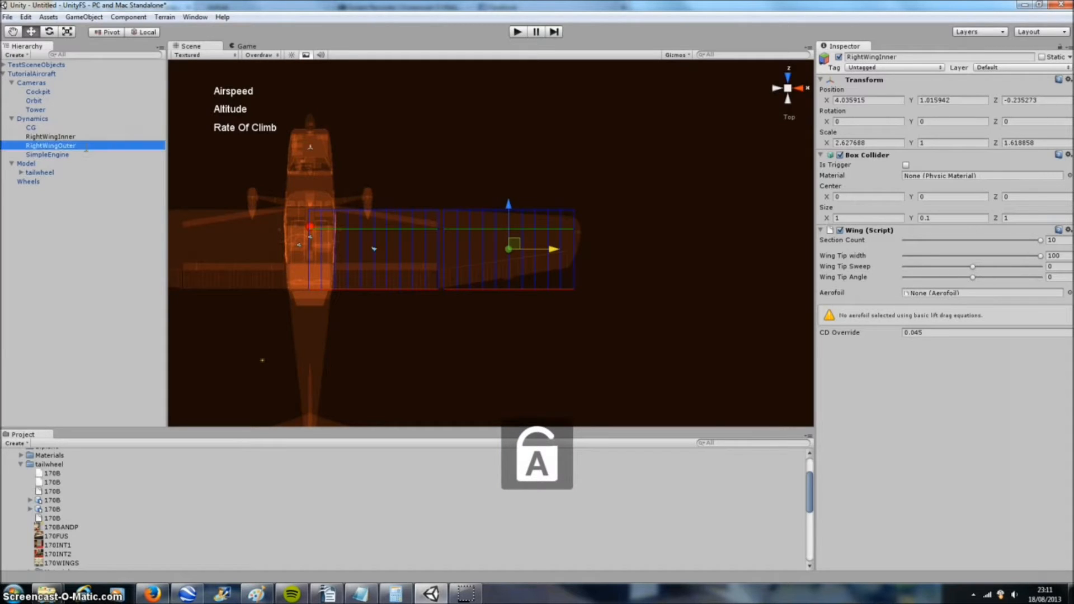
Stretch RightWingOuter toward the wing tip with an X scale of about 2.93 and an X position of about 4.08.
scroll(479, 258, "up", 5)
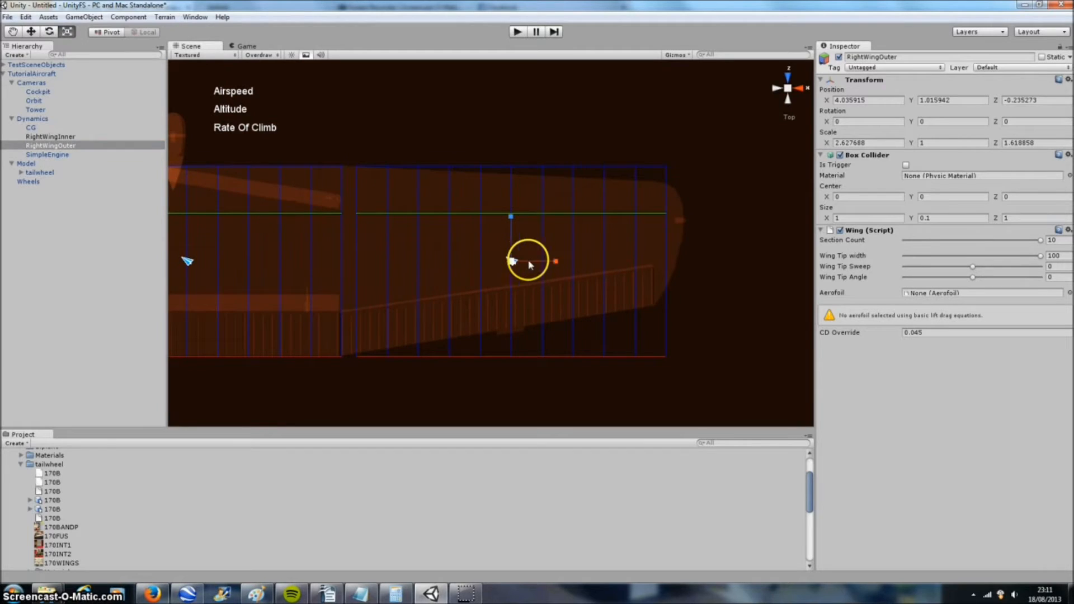
key("e")
key("r")
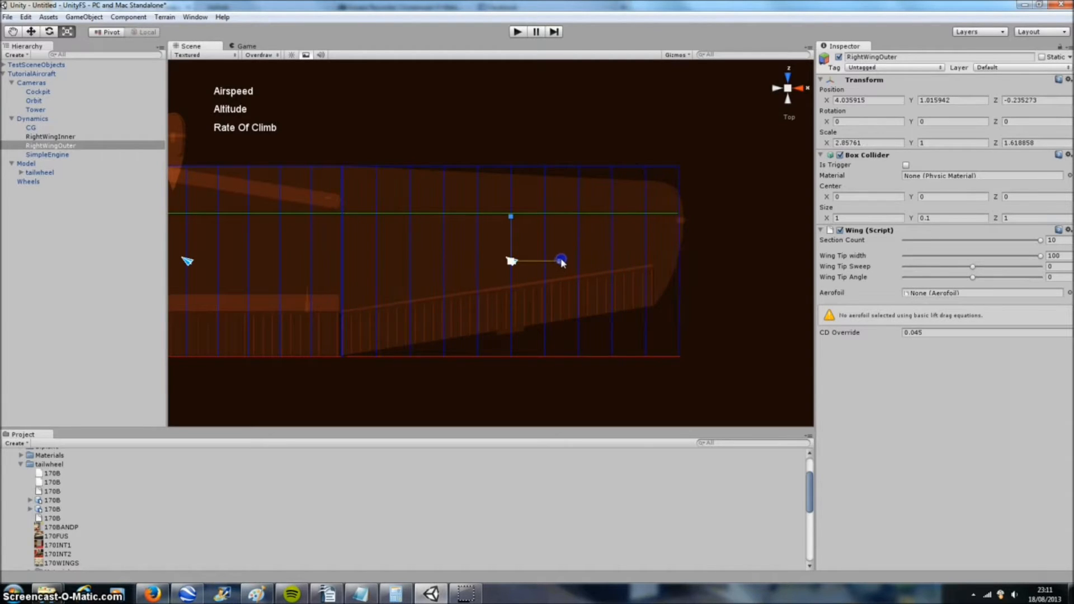
left_click_drag(562, 262, 561, 262)
key("w")
key("e")
key("r")
key("w")
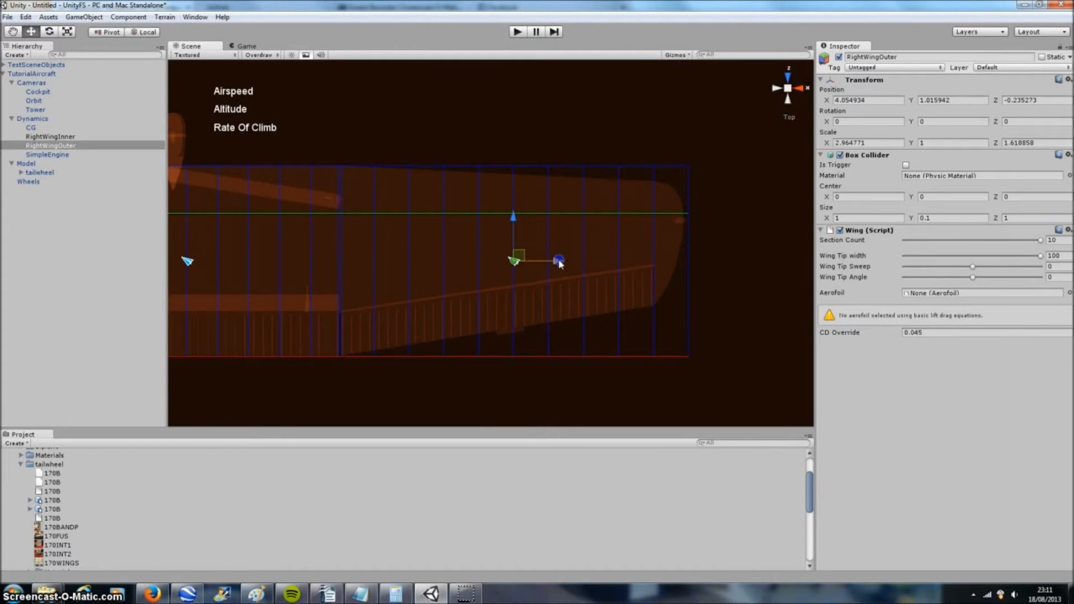
key("e")
key("r")
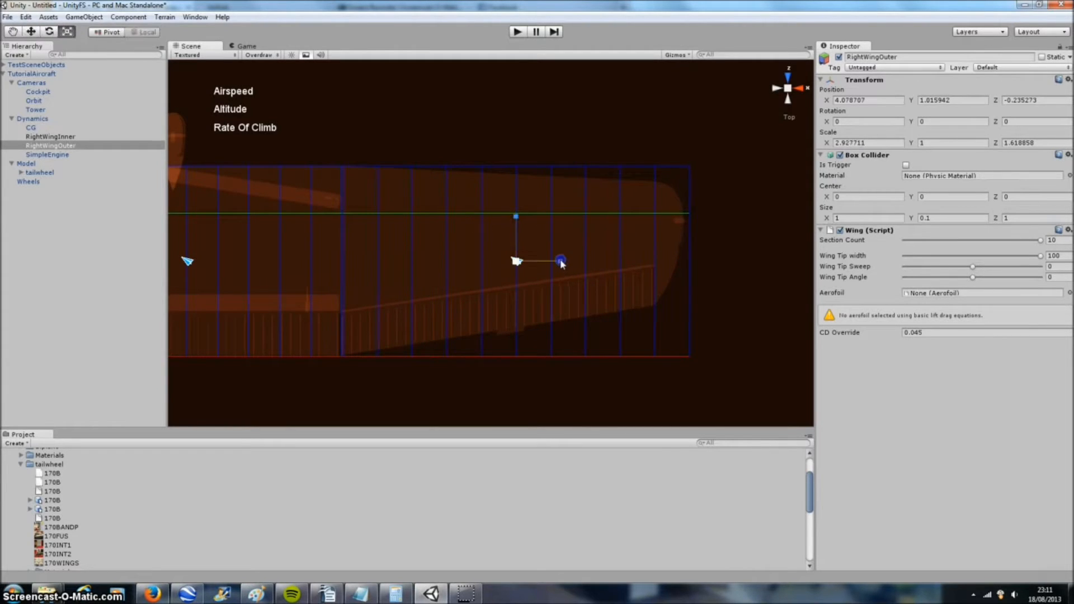
Refine RightWingOuter between the inner section and the wing tip, with X scale about 2.89 and X position about 4.05.
key("w")
left_click_drag(559, 261, 555, 263)
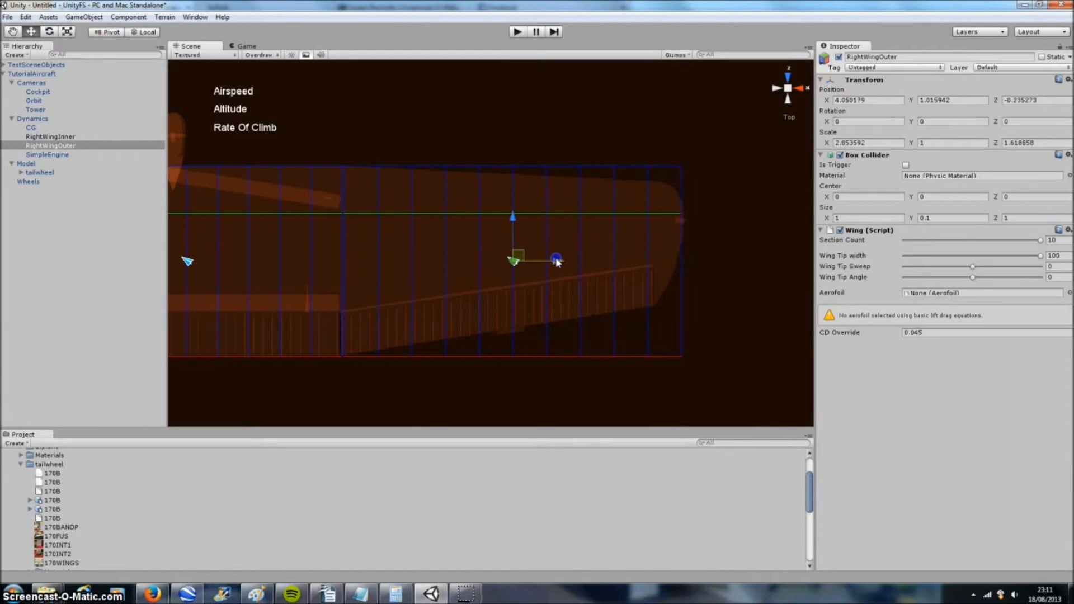
key("e")
key("r")
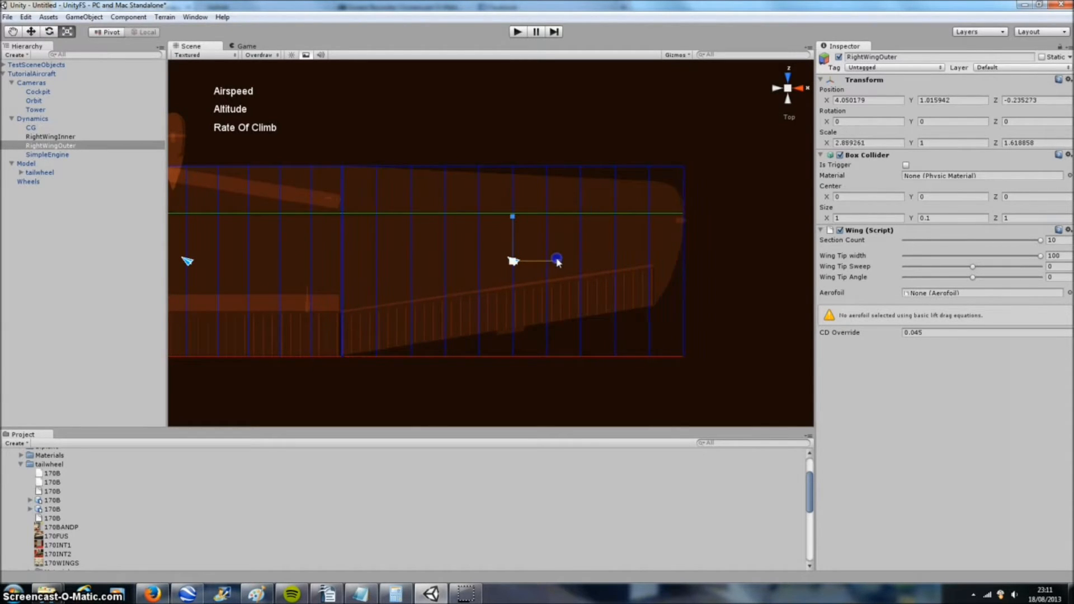
key("w")
left_click_drag(557, 262, 556, 263)
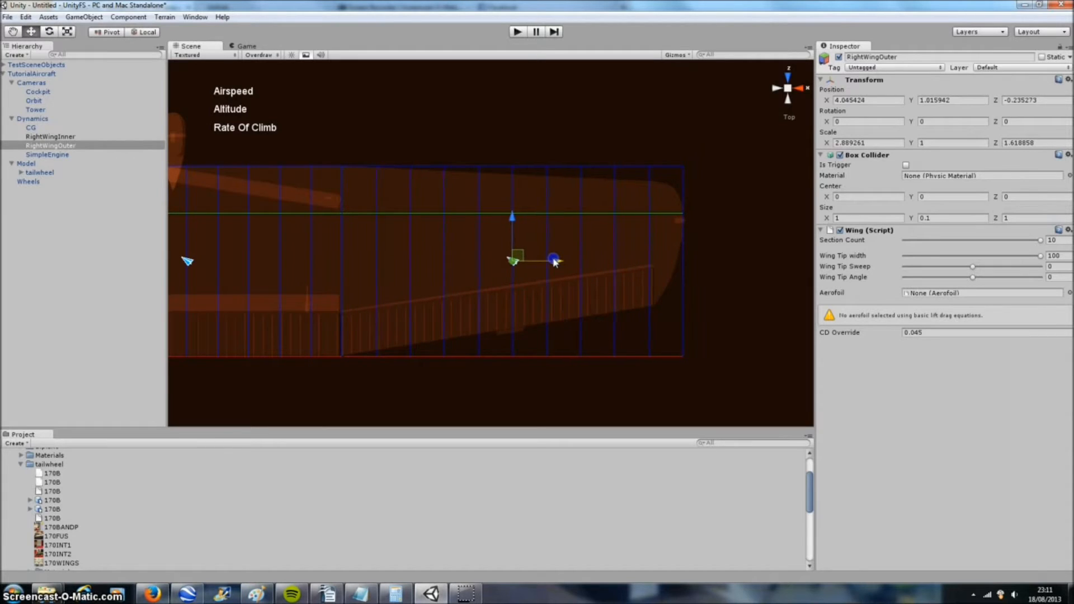
Taper RightWingOuter to match the outer wing's outline with a Wing Tip Width of 61 and Wing Tip Sweep of 17.
middle_click_drag(471, 189, 567, 206)
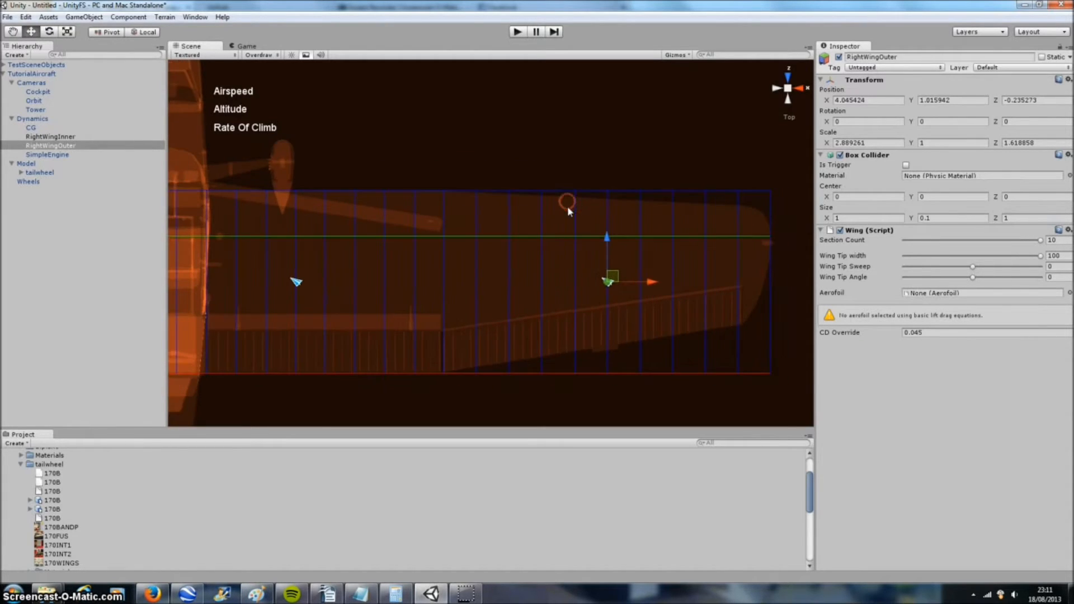
scroll(550, 288, "down", 4)
middle_click_drag(480, 223, 535, 202)
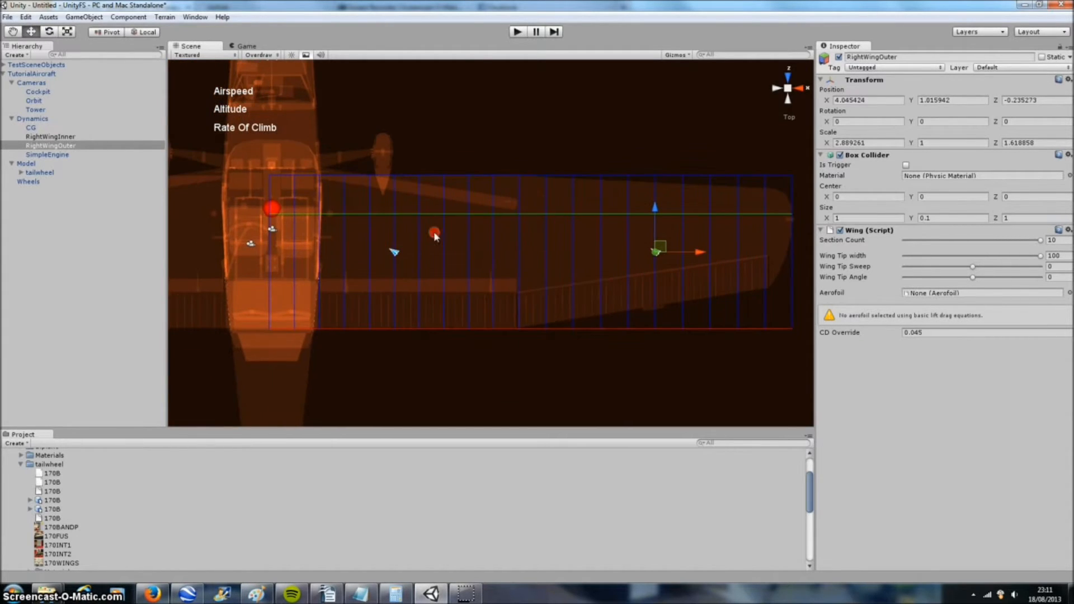
middle_click_drag(434, 232, 311, 233)
middle_click_drag(243, 224, 393, 230)
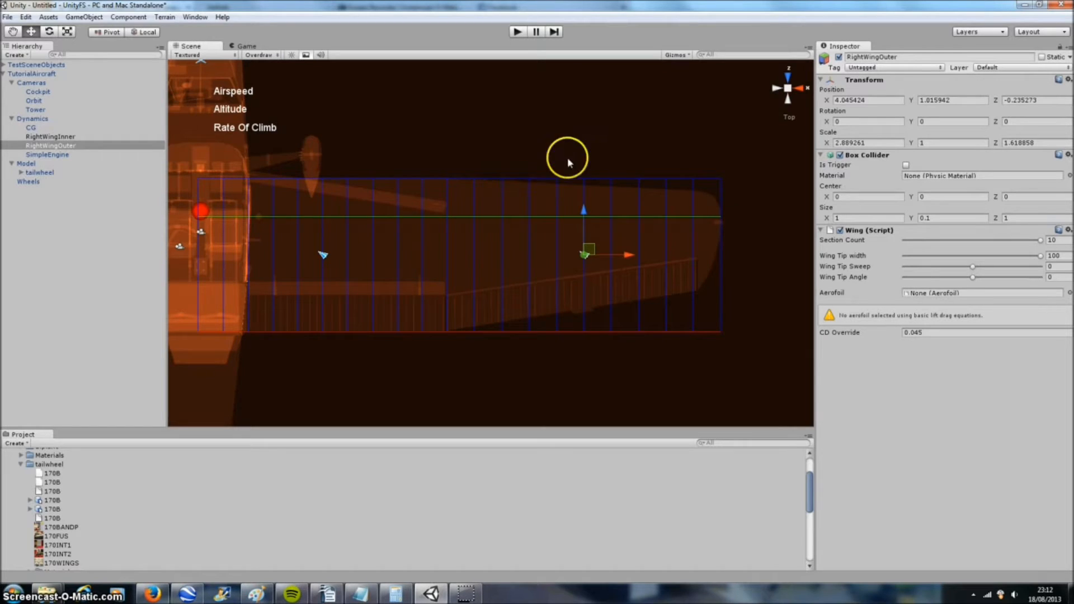
middle_click_drag(572, 268, 506, 281)
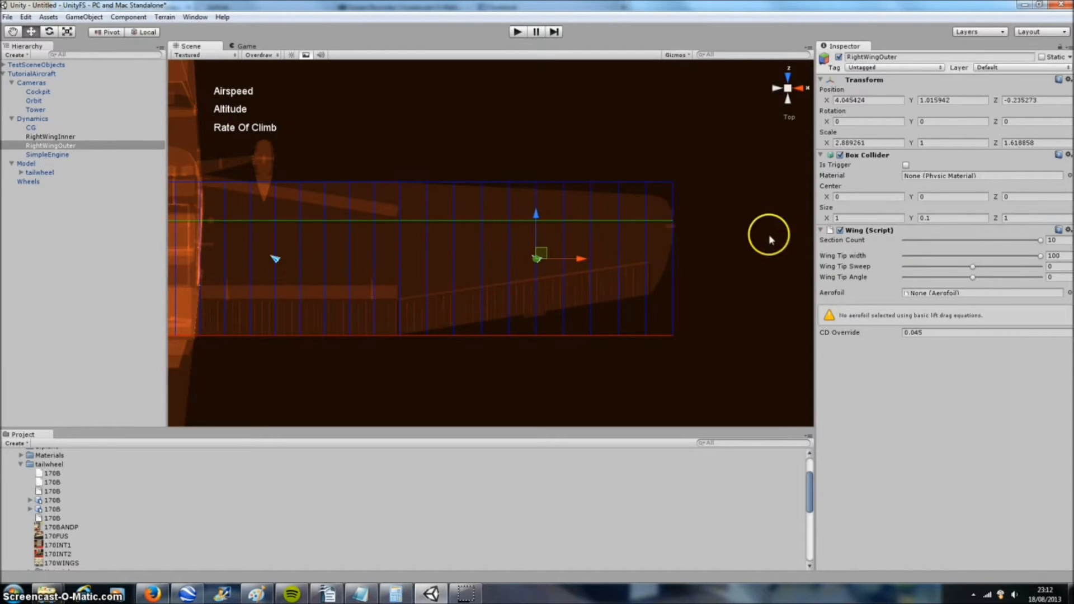
left_click(1042, 258)
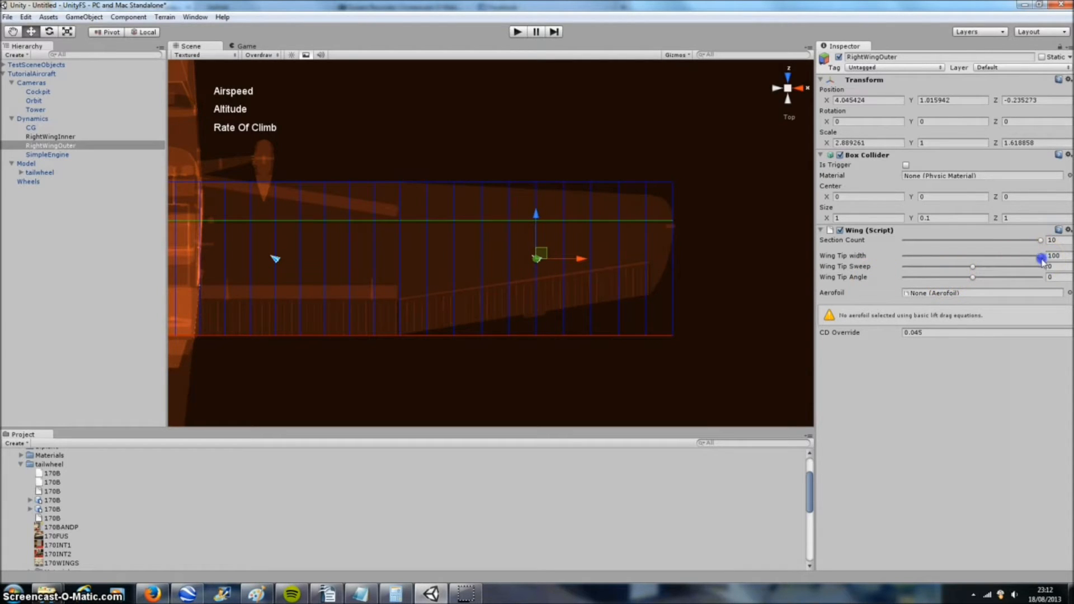
left_click_drag(1034, 262, 987, 270)
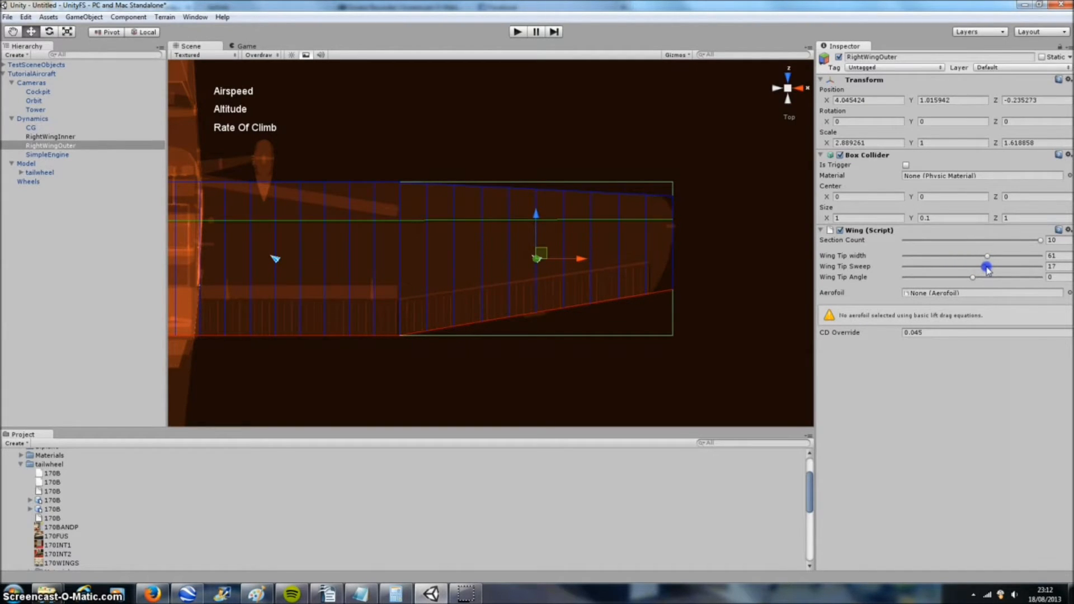
Examine how both right wing sections follow the model's outline from the fuselage to the wing tip.
mouse_move(492, 369)
middle_mouse_down()
mouse_move(467, 374)
mouse_move(475, 359)
middle_mouse_up()
scroll(475, 359, "up", 1)
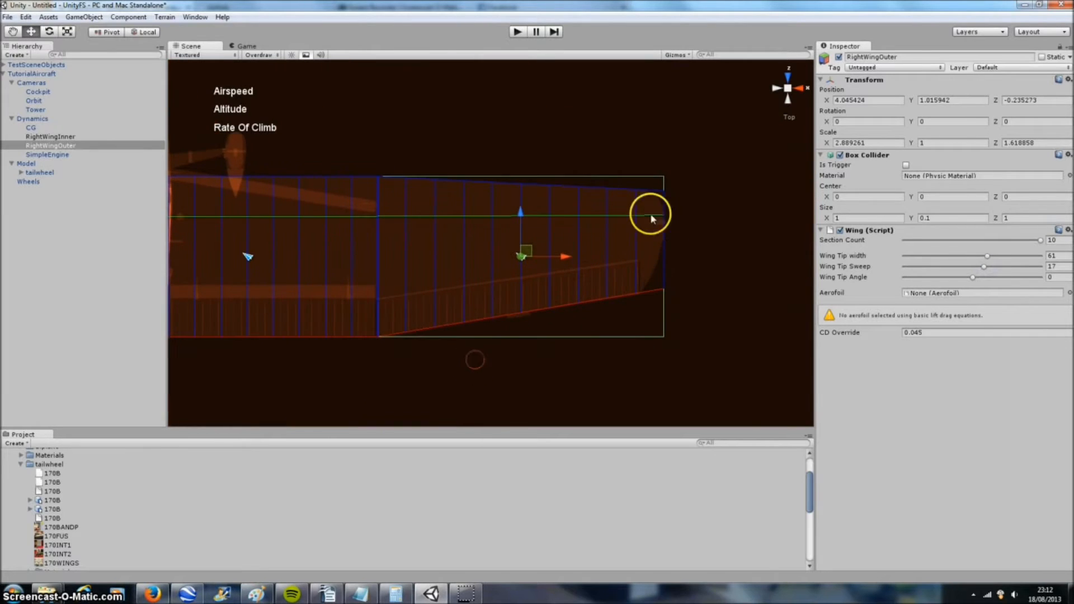
middle_click_drag(376, 257, 483, 258)
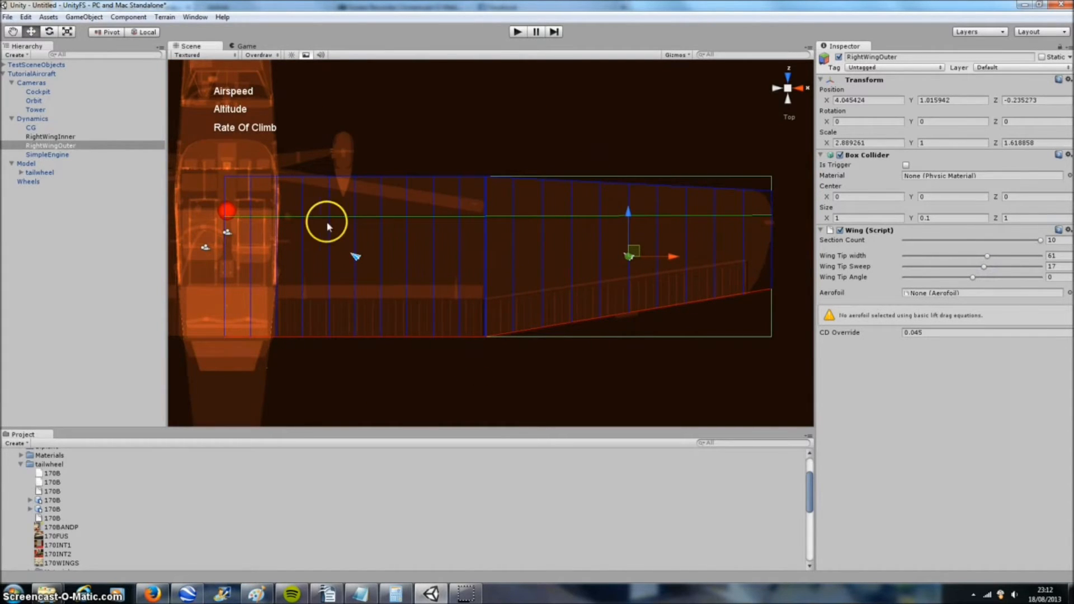
middle_click_drag(684, 263, 563, 264)
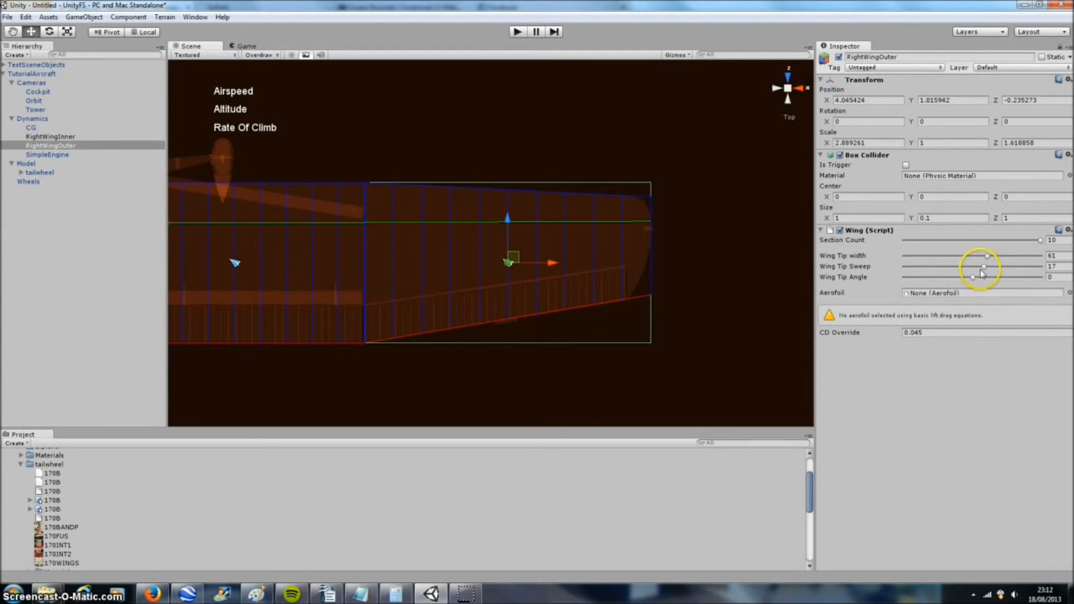
middle_click_drag(696, 264, 709, 278)
middle_click_drag(509, 276, 594, 265)
middle_click_drag(309, 213, 520, 249)
middle_click_drag(460, 302, 352, 283)
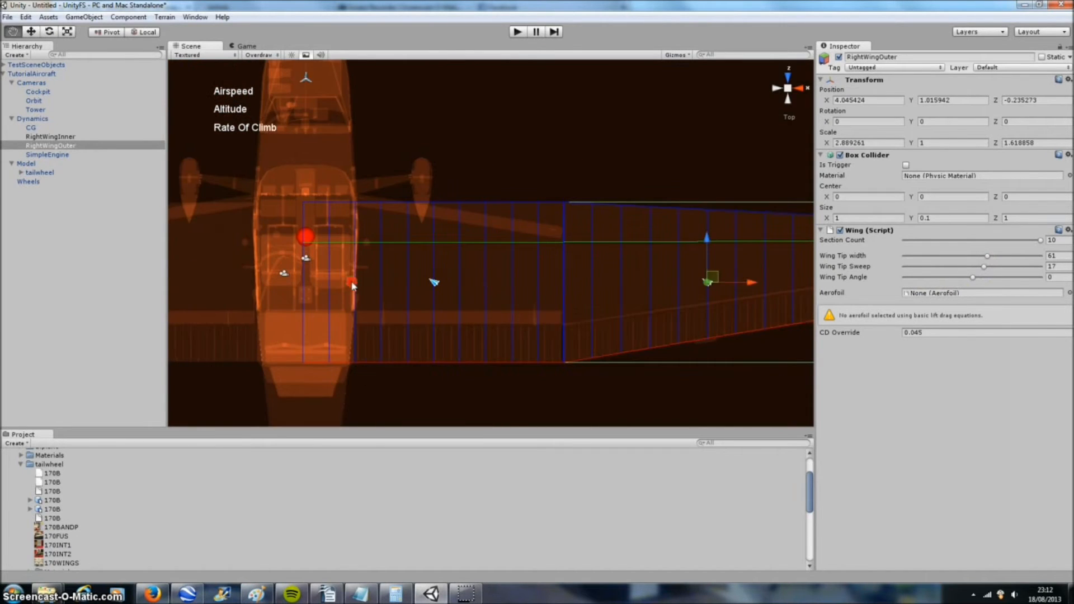
scroll(589, 264, "down", 5)
middle_click_drag(627, 311, 673, 271)
middle_click_drag(612, 340, 557, 334)
left_click(453, 250)
middle_click_drag(646, 352, 538, 371)
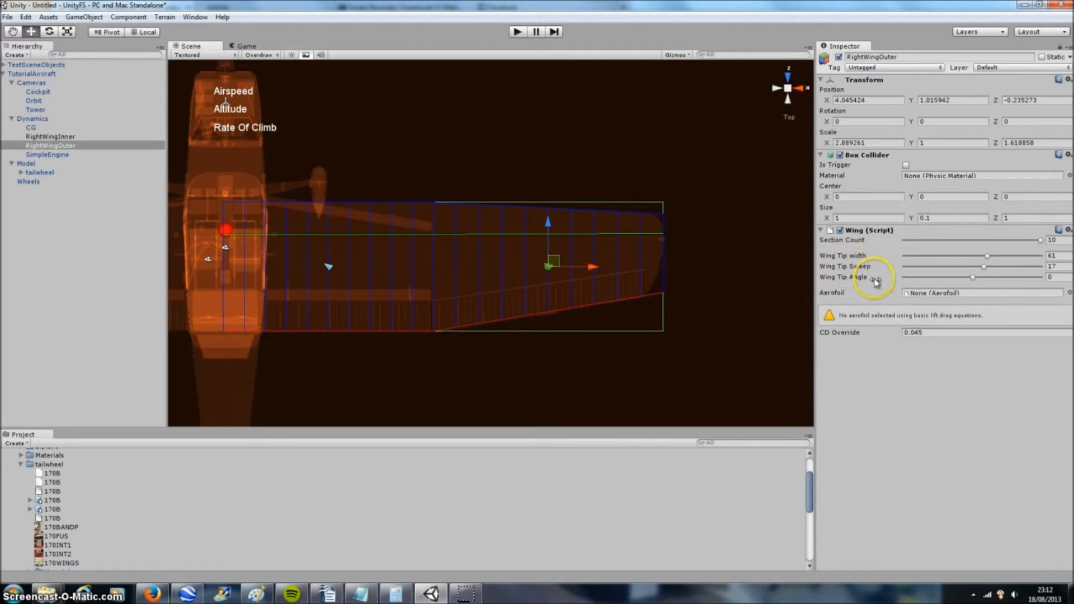
Try sweeping RightWingOuter by rotating the whole section about 19.4 degrees around Y.
mouse_move(984, 272)
left_mouse_down()
mouse_move(908, 271)
mouse_move(999, 277)
mouse_move(984, 291)
left_mouse_up()
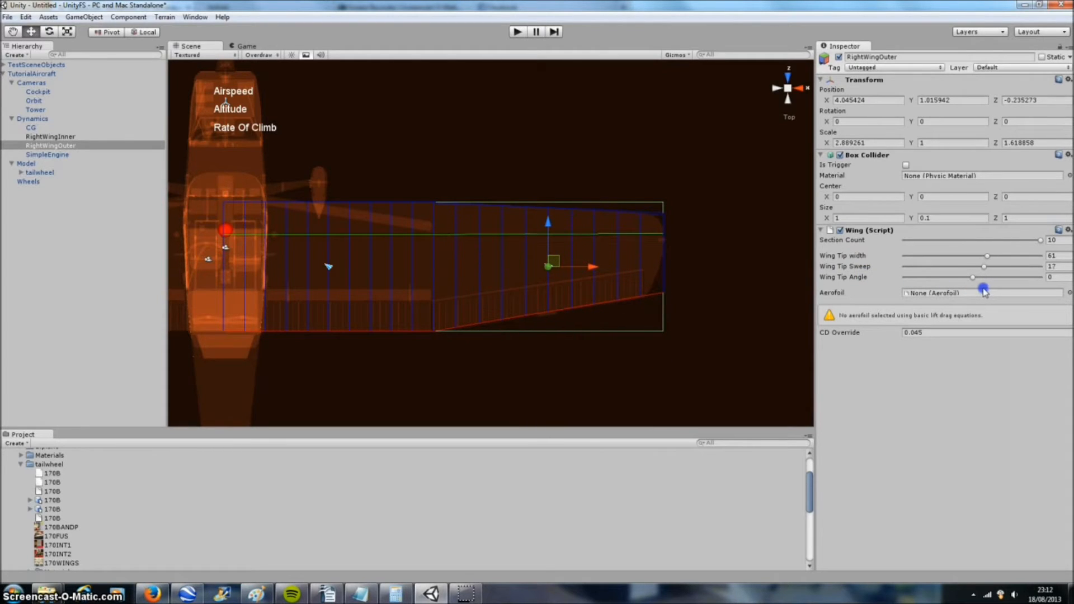
key("e")
left_click_drag(561, 232, 591, 235)
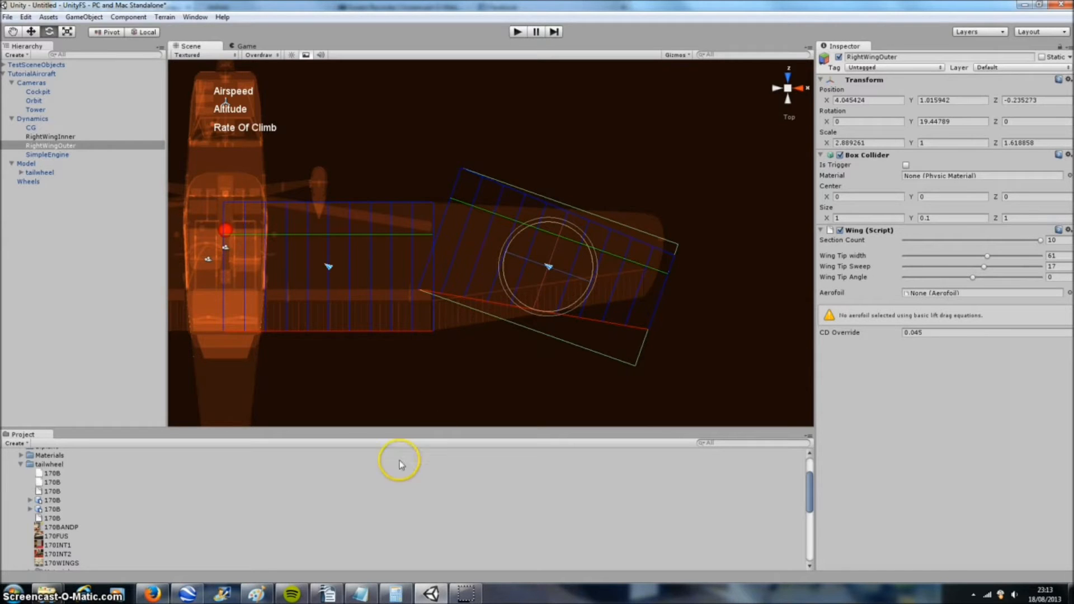
Switch to Paint to view the aerofoil airflow and lift diagram, and return to Unity.
left_click(257, 592)
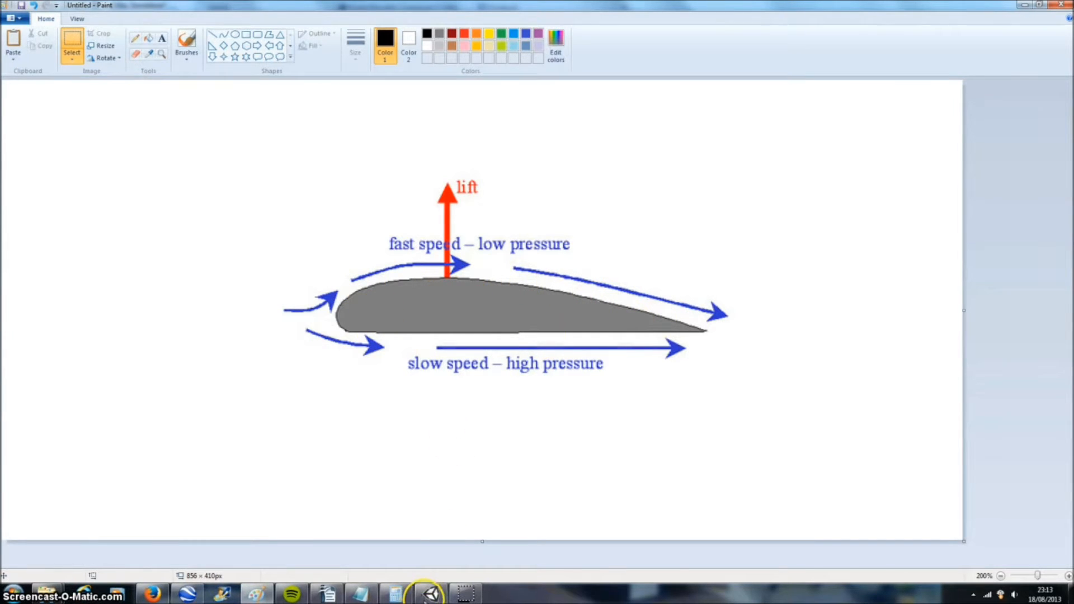
left_click(430, 593)
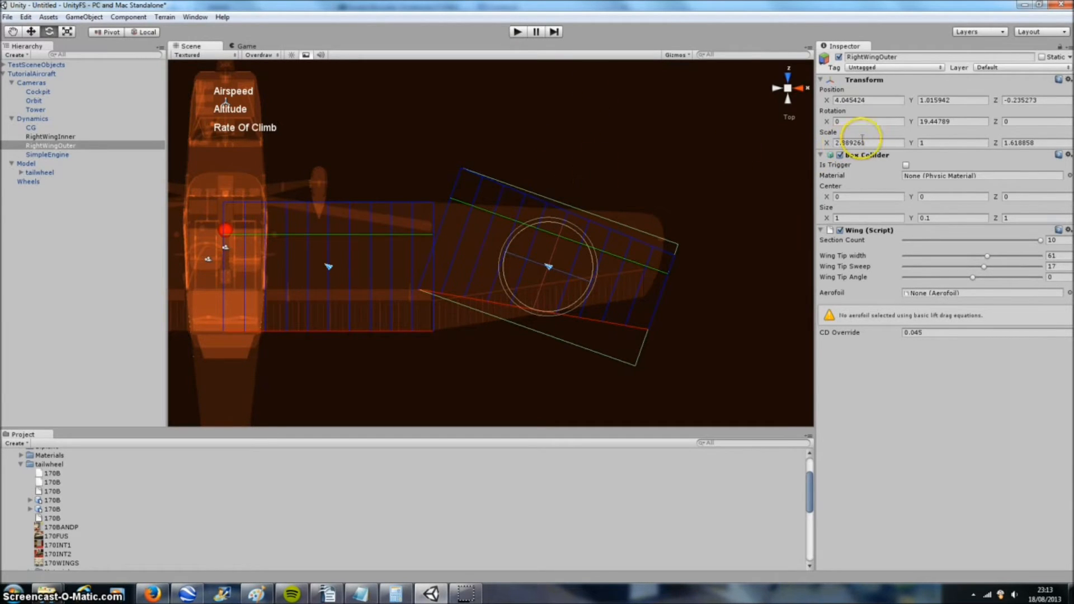
Reset RightWingOuter's Y rotation to 0 and return to the Move tool.
left_click(919, 122)
type("0")
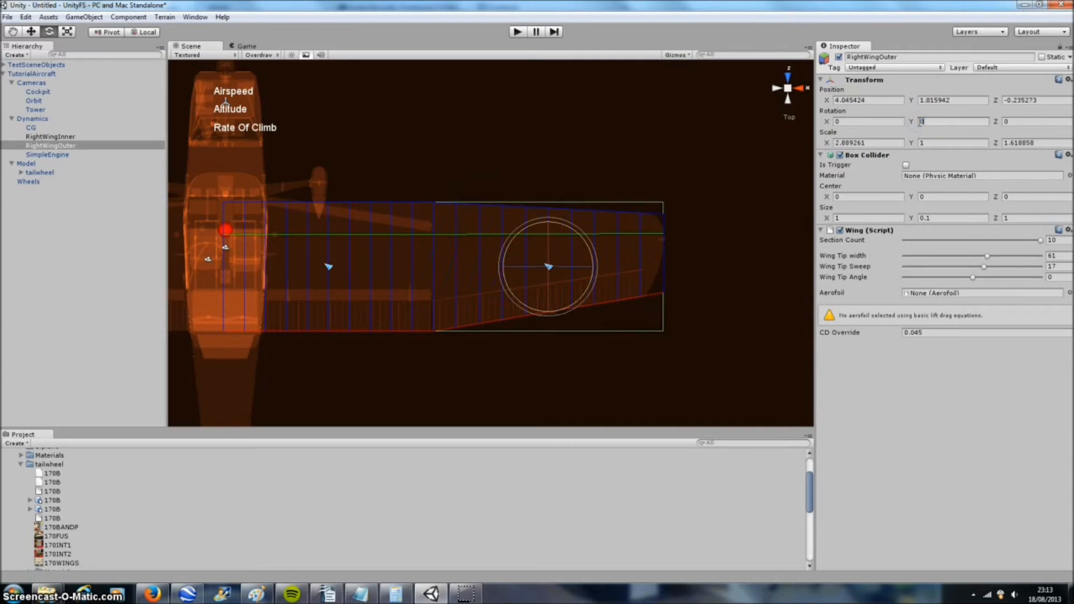
type("w")
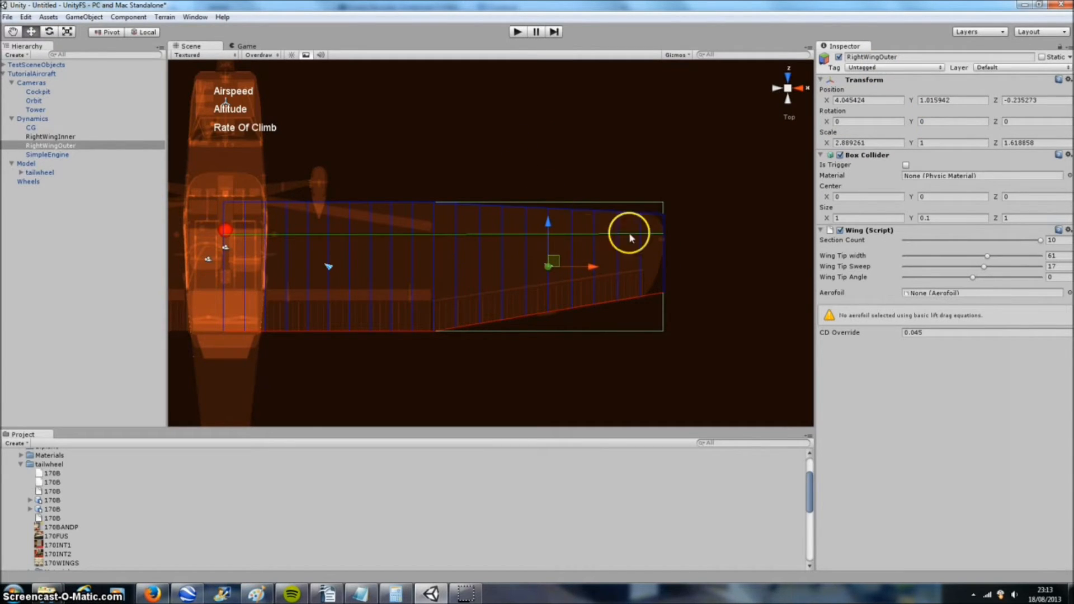
Sweep RightWingOuter's tip backward with a Wing Tip Sweep of -43.
left_click_drag(983, 266, 949, 261)
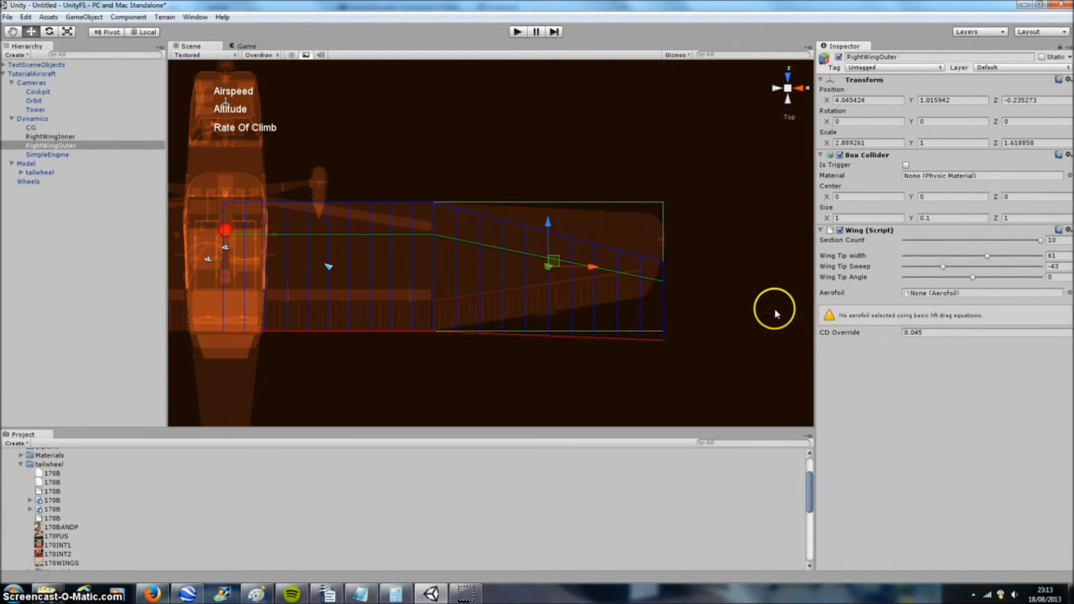
Set RightWingOuter's Wing Tip Sweep to 17 so its outline follows the model's tapered wing.
left_click_drag(944, 273, 983, 258)
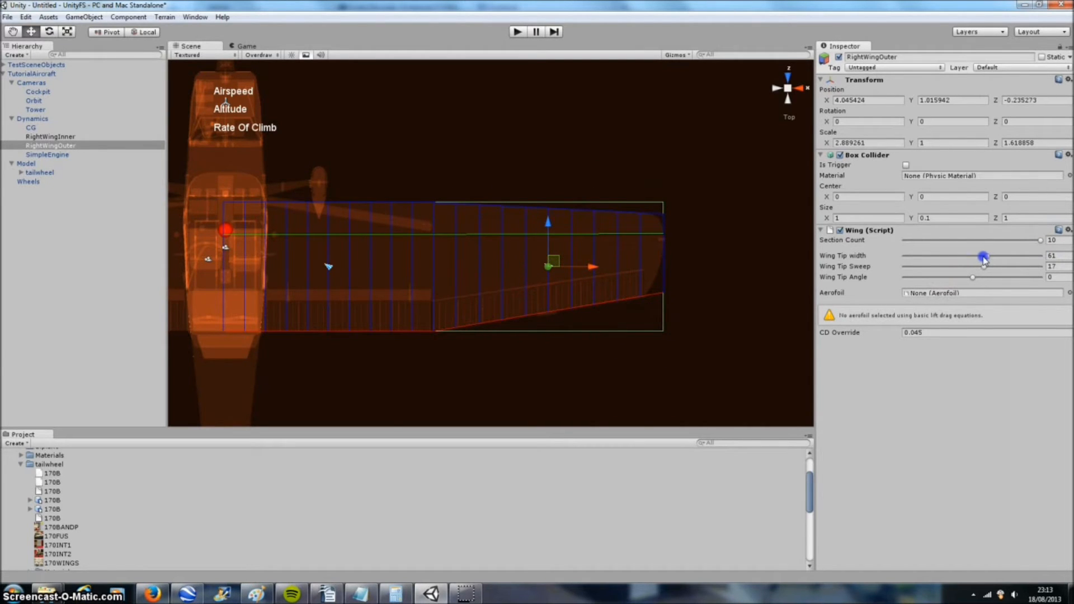
scroll(594, 165, "down", 5)
middle_click_drag(548, 326, 513, 300)
scroll(598, 271, "down", 4)
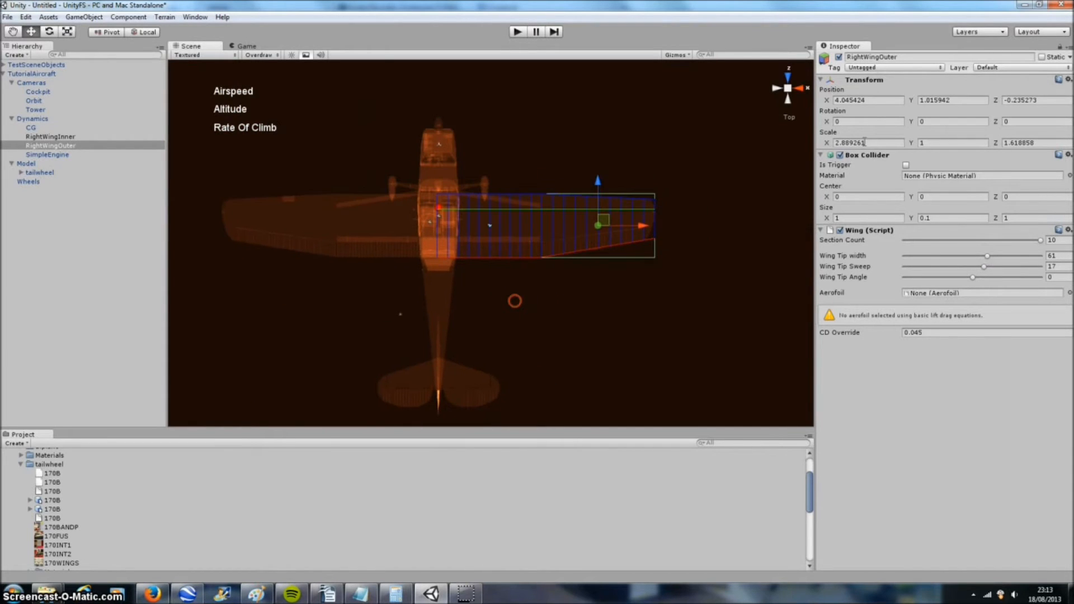
Compare the wing sections' pitch and height with the model's wing from the side and in perspective.
left_click(798, 87)
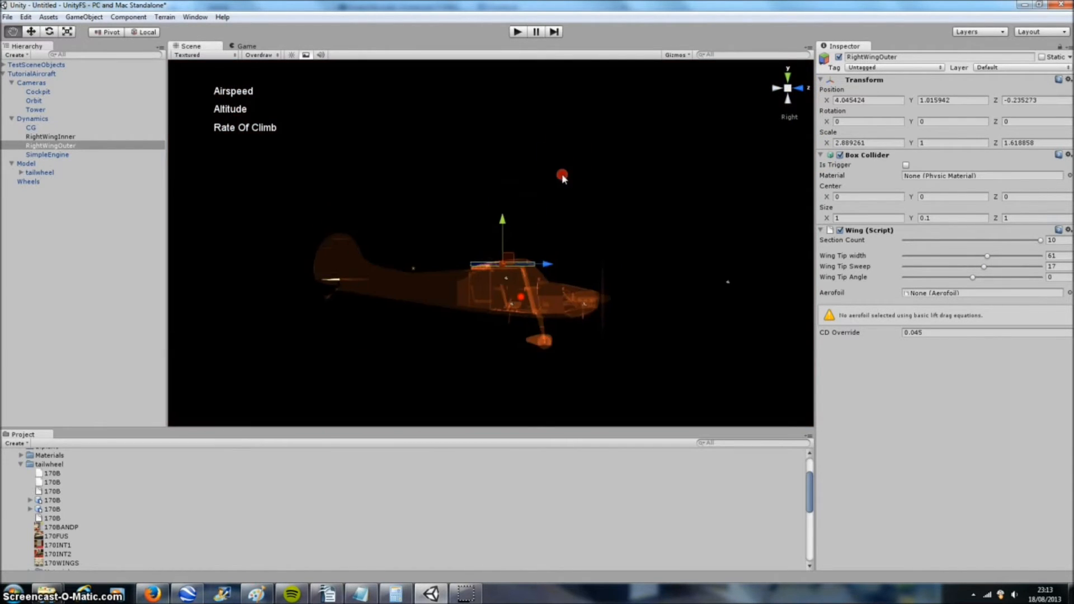
scroll(553, 206, "up", 5)
scroll(582, 202, "up", 4)
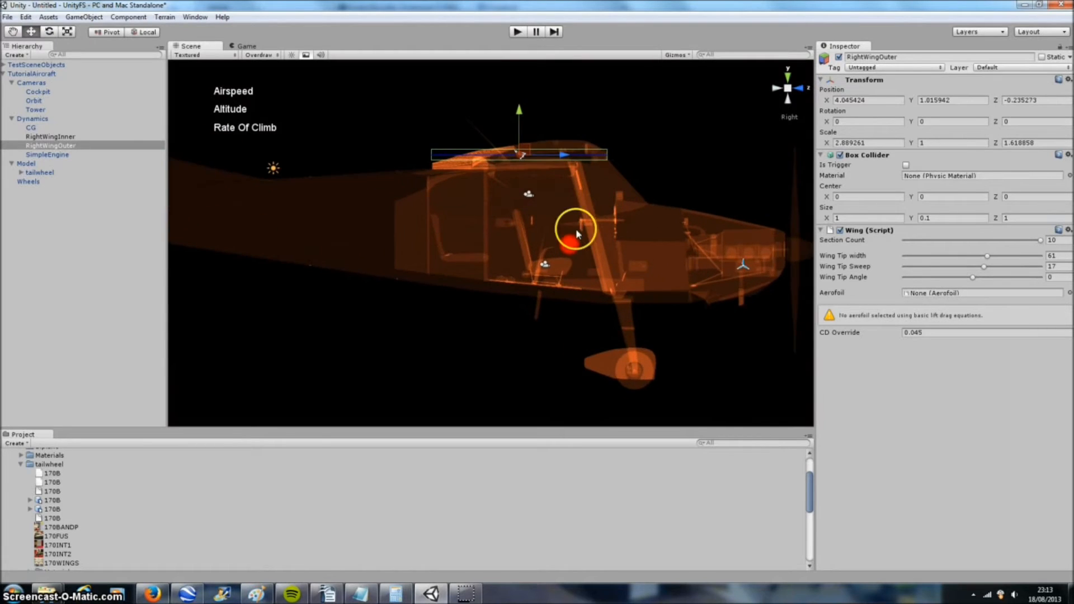
middle_click_drag(574, 225, 544, 257)
scroll(542, 255, "up", 4)
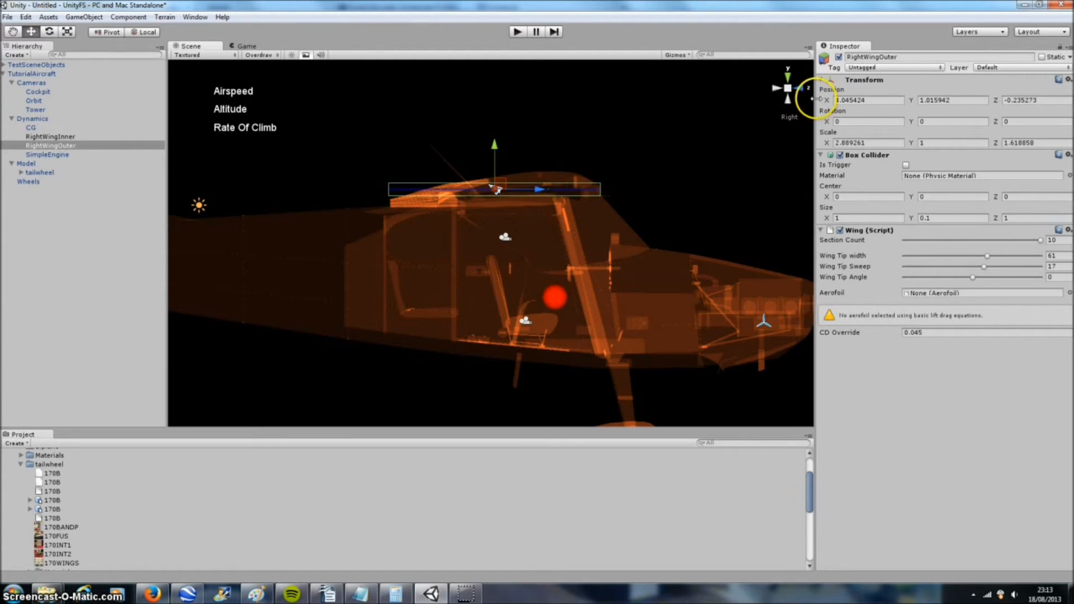
left_click(788, 89)
middle_click_drag(622, 256, 627, 232)
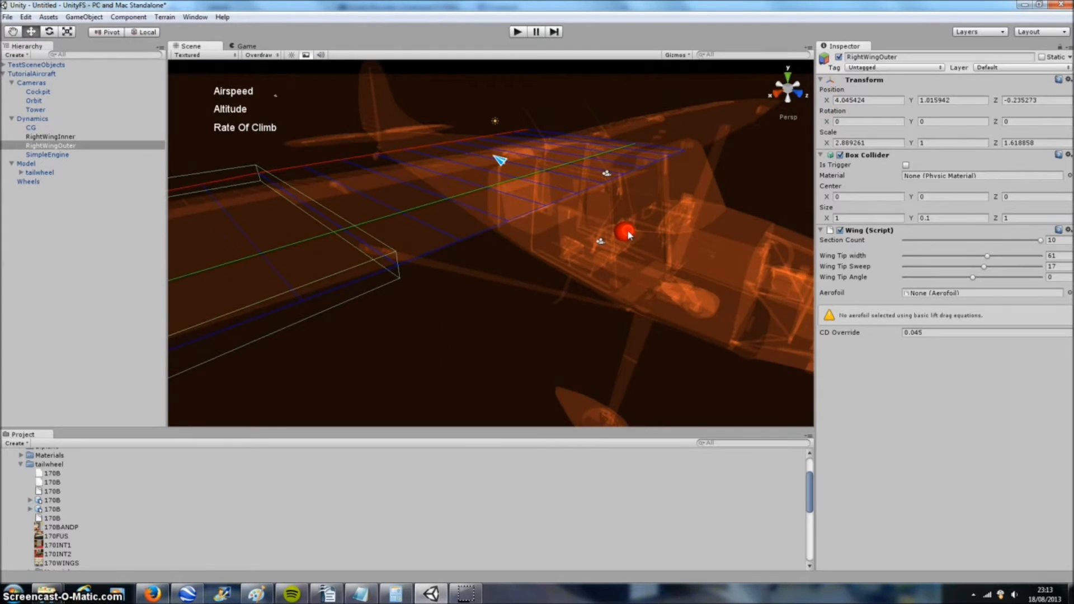
scroll(626, 229, "down", 5)
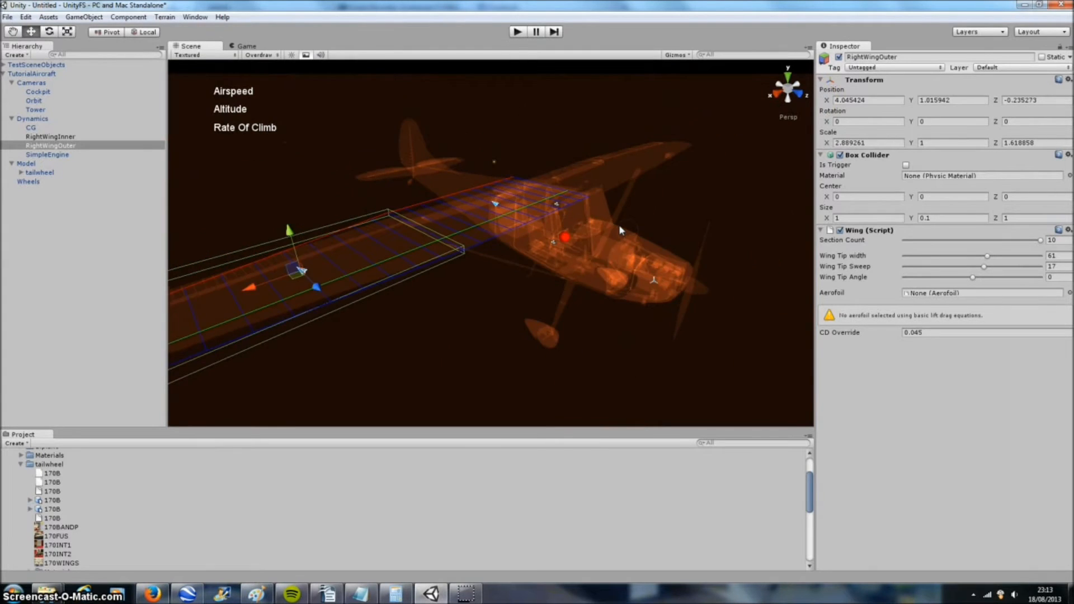
Pitch RightWingInner to an X rotation of about -4.96 and lower it to about Y 0.993.
left_click(494, 210)
scroll(496, 279, "up", 3)
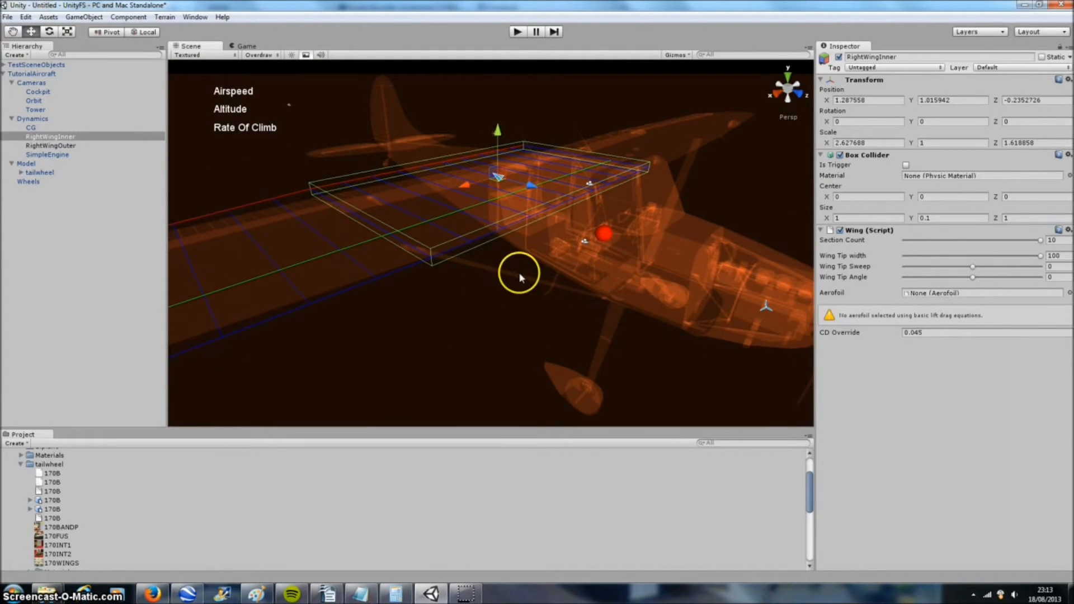
key("e")
left_click_drag(532, 175, 499, 176)
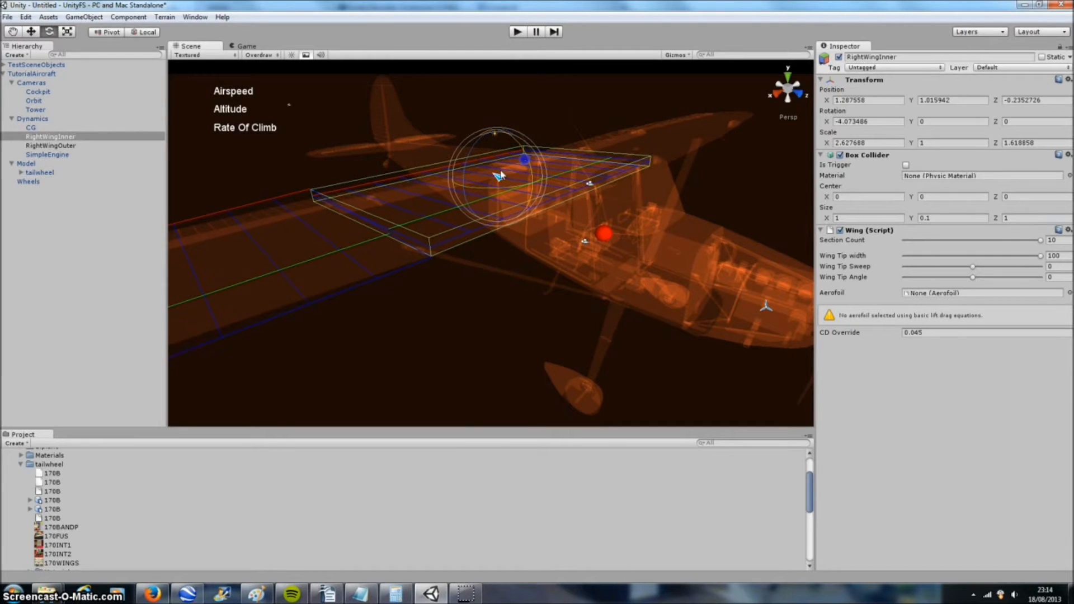
left_click_drag(438, 209, 643, 188, "alt")
left_click_drag(510, 132, 437, 165)
left_click_drag(489, 147, 490, 146)
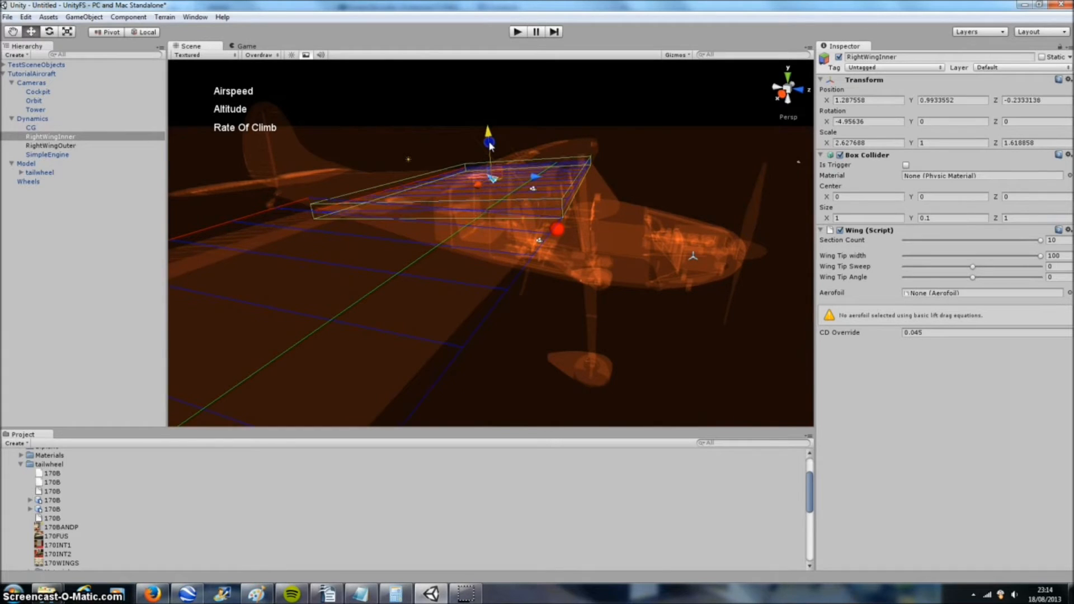
Switch the scene rendering to RGB and lower RightWingInner to about Y 0.94.
left_click_drag(527, 228, 481, 223, "alt")
left_click(257, 55)
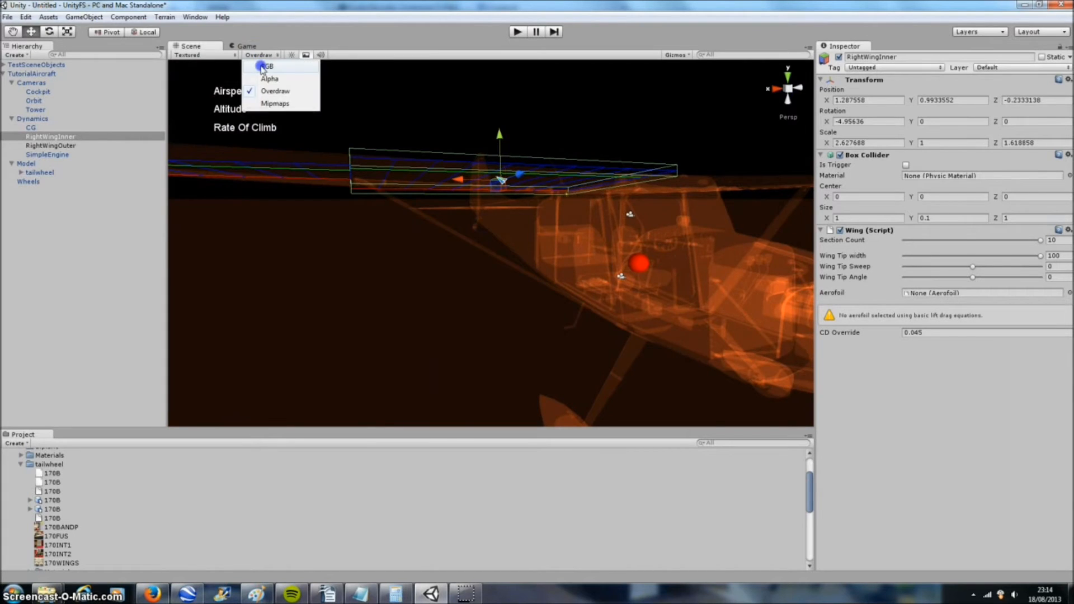
left_click(261, 68)
left_click_drag(514, 143, 576, 157)
Adjust RightWingInner's pitch to an X rotation of about -3.97 and raise it to about Y 0.957.
key("e")
left_click(480, 164)
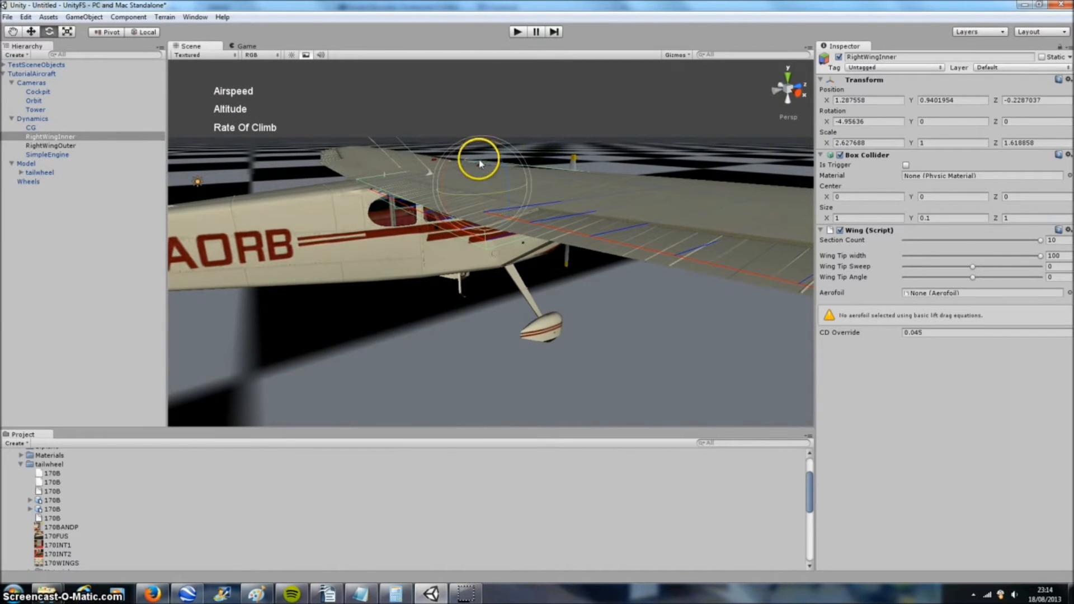
left_click_drag(448, 161, 451, 160)
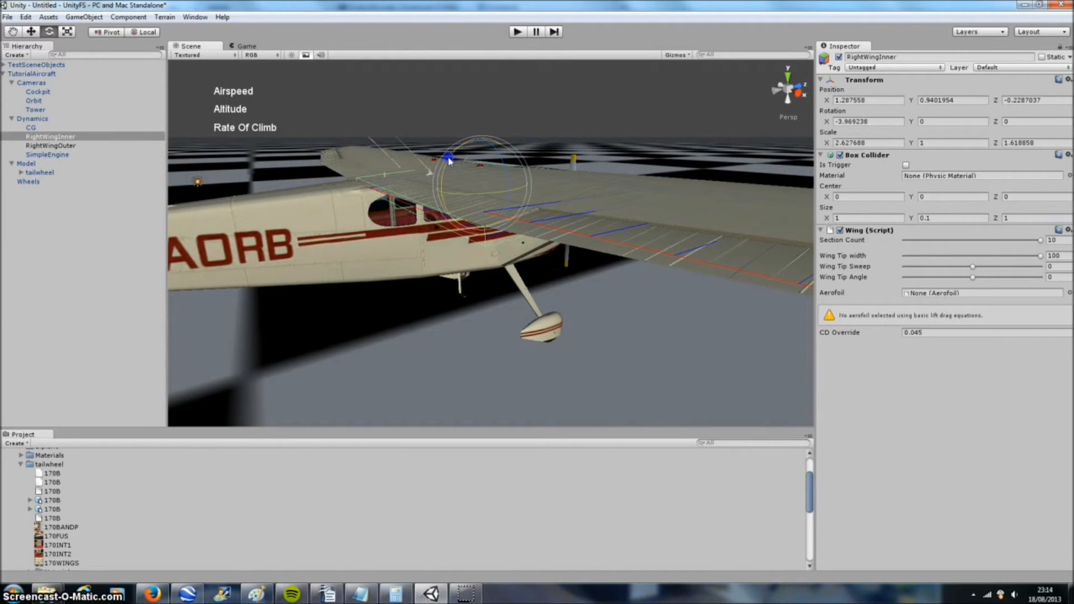
key("w")
left_click_drag(476, 150, 637, 233)
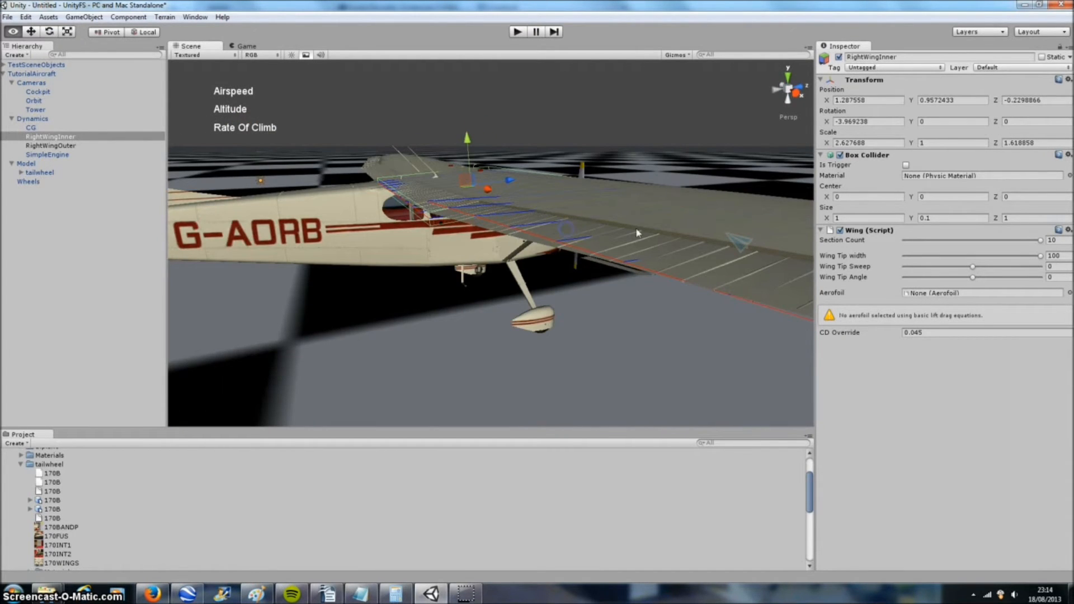
Display the aircraft from the front in Overdraw mode, framed on the right inner wing with nothing selected.
left_click(798, 92)
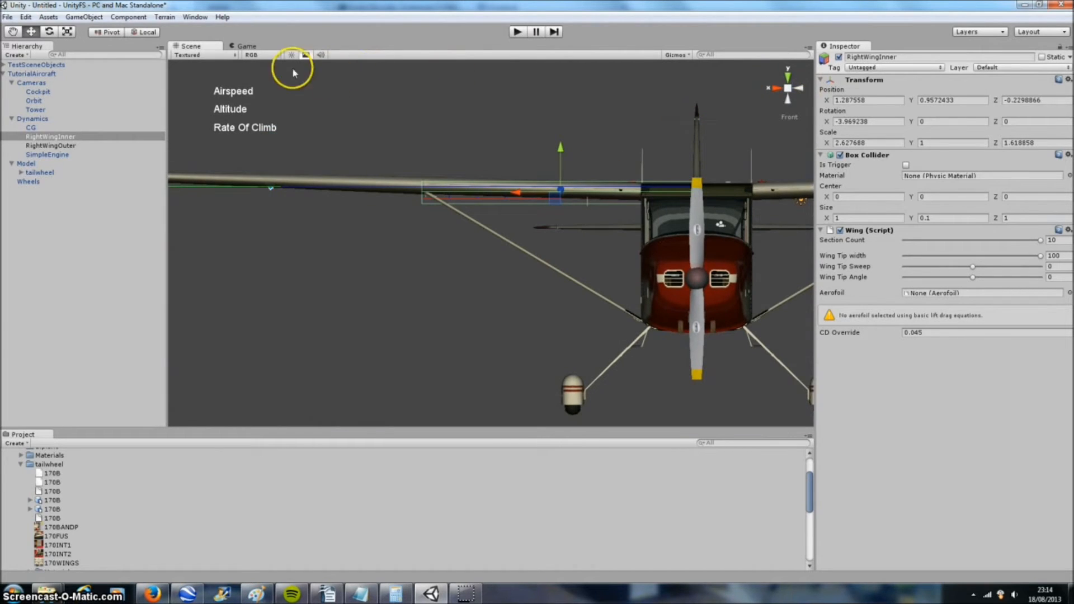
left_click(257, 55)
left_click(269, 91)
mouse_move(419, 137)
left_mouse_down("alt")
mouse_move(434, 134)
mouse_move(419, 150)
left_mouse_up("alt")
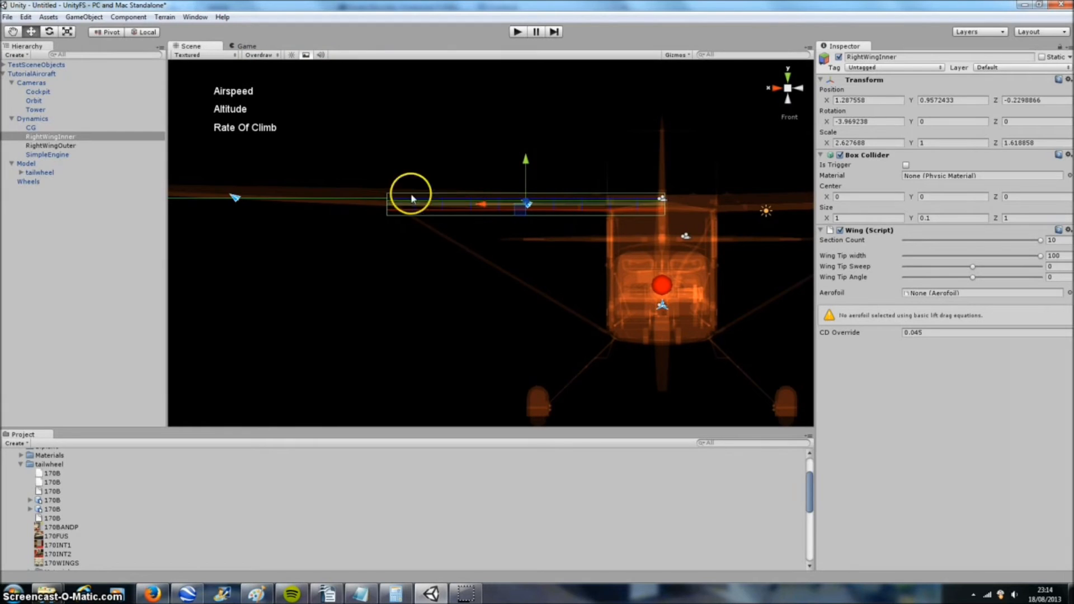
scroll(546, 176, "up", 6)
middle_click_drag(727, 161, 632, 162)
left_click(513, 108)
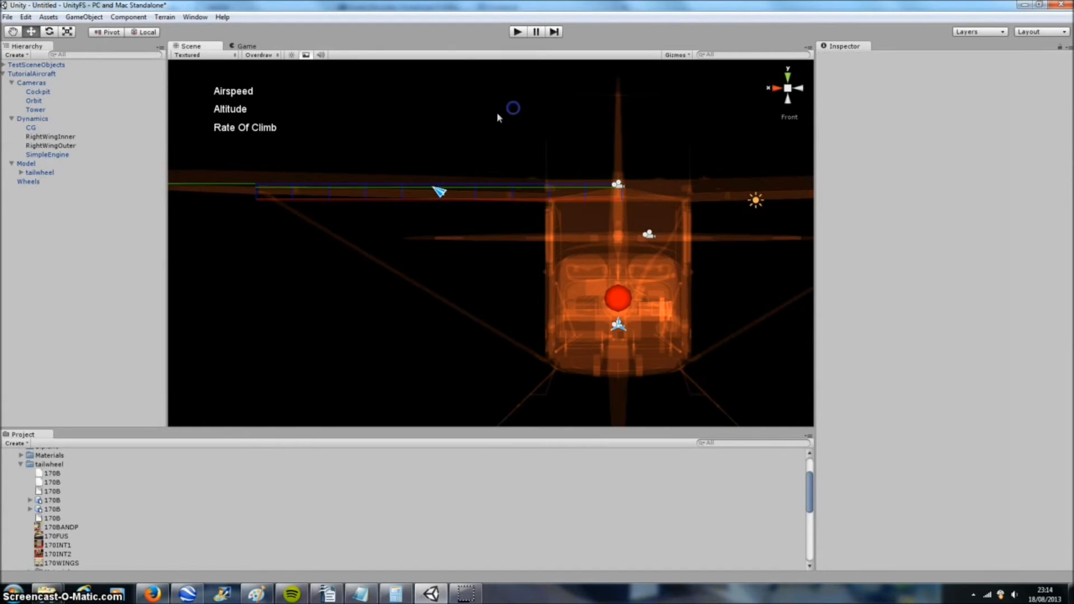
Set RightWingInner's Z rotation to 1 to match the model's dihedral.
left_click(445, 192)
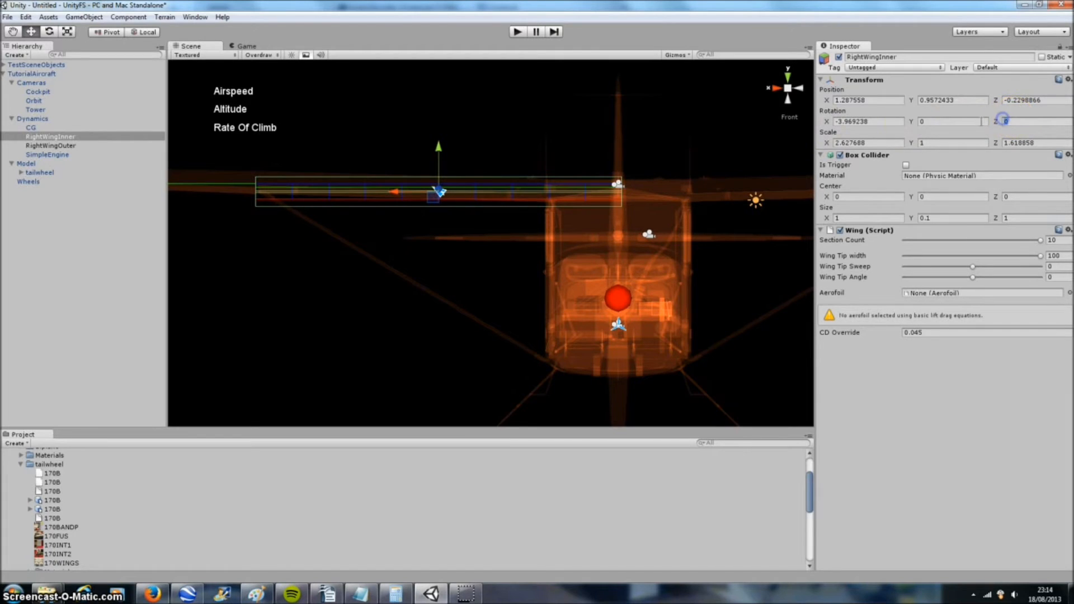
type("1")
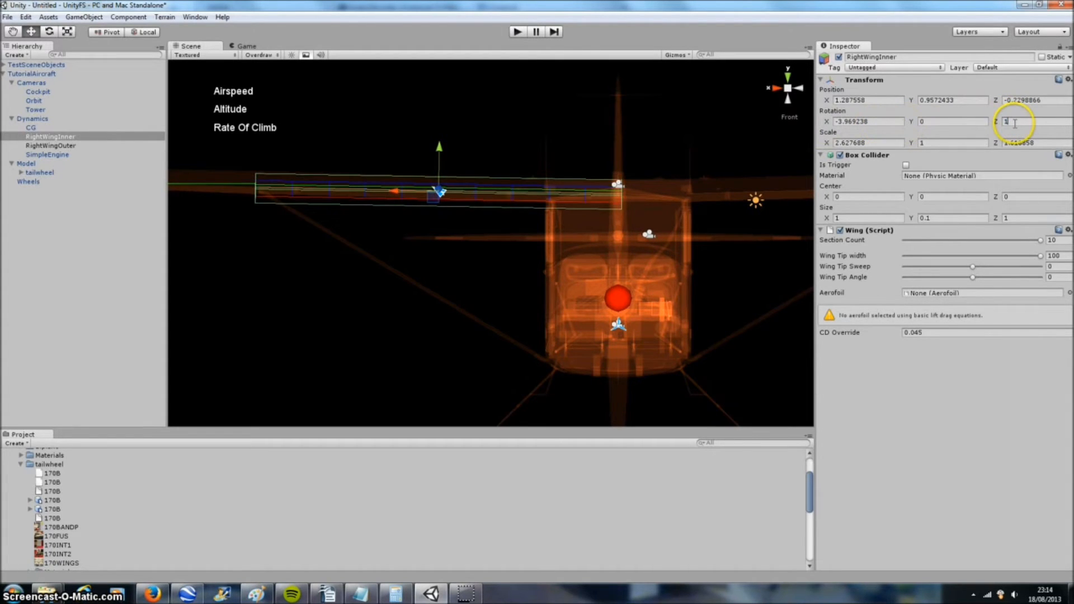
left_click(438, 102)
Set RightWingOuter's Z rotation to 3 and raise it to about Y 1.06 to meet the inner section.
middle_click_drag(280, 186, 493, 184)
left_click(309, 194)
middle_click_drag(309, 195, 527, 158)
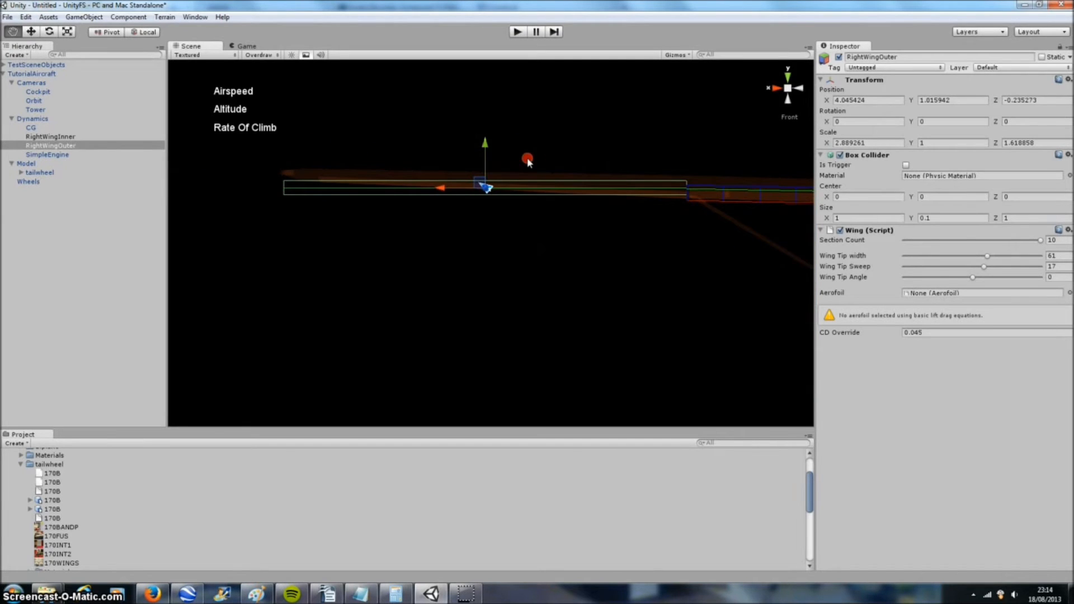
left_click(1015, 121)
type("3")
left_click(491, 158)
left_click_drag(491, 148, 493, 142)
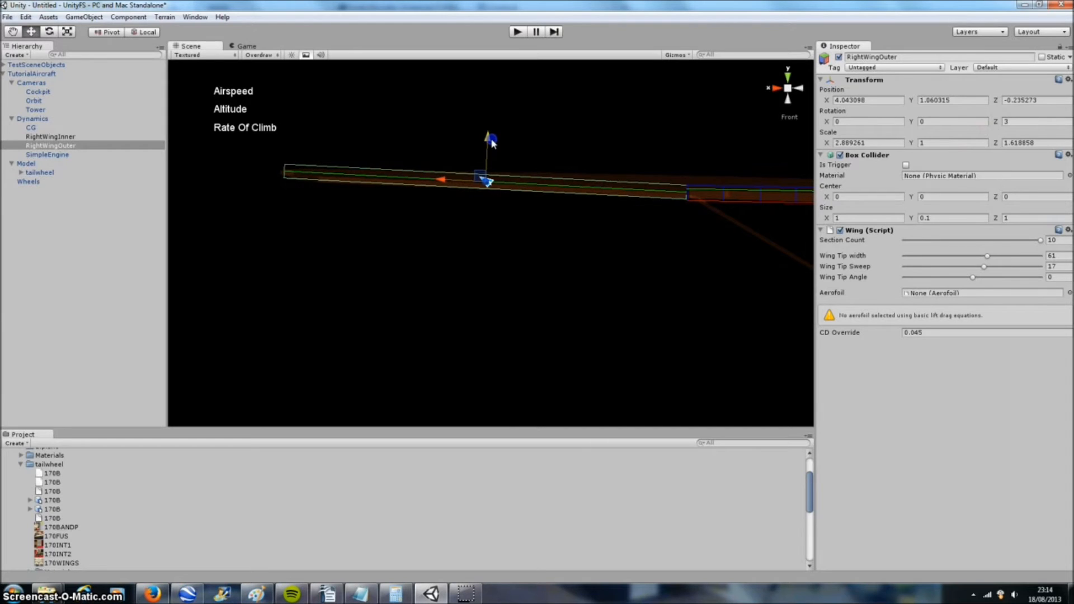
Pitch RightWingOuter to an X rotation of about -3.77 and switch the scene rendering to RGB.
left_click(795, 116)
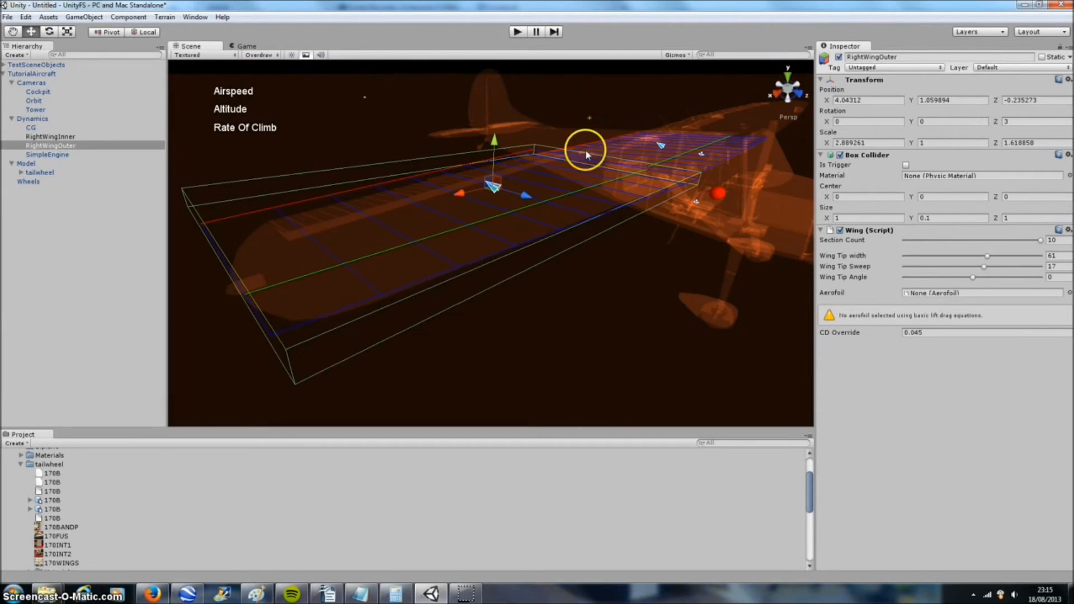
mouse_move(584, 150)
left_mouse_down("alt")
mouse_move(565, 189)
mouse_move(671, 143)
mouse_move(640, 161)
mouse_move(587, 162)
left_mouse_up("alt")
key("e")
left_click_drag(521, 163, 521, 144)
left_click(258, 54)
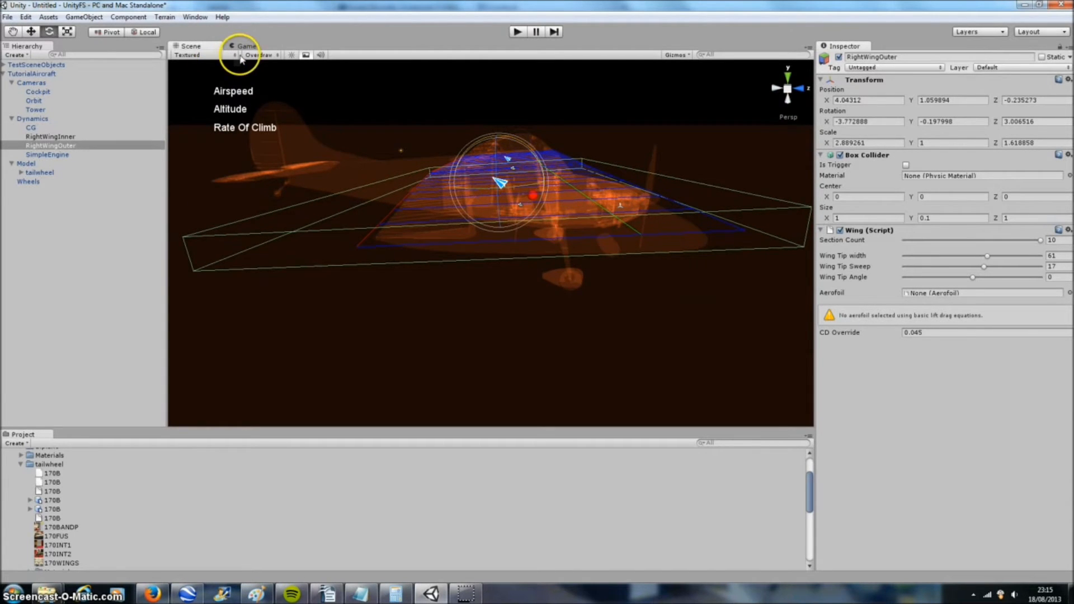
left_click(263, 61)
Examine how RightWingOuter lines up with the model's outer wing and tip from above, behind and the side.
mouse_move(536, 134)
left_mouse_down("alt")
mouse_move(564, 118)
mouse_move(408, 149)
mouse_move(372, 144)
mouse_move(555, 148)
mouse_move(484, 137)
mouse_move(582, 196)
mouse_move(439, 168)
mouse_move(295, 181)
mouse_move(204, 168)
mouse_move(360, 191)
mouse_move(556, 197)
mouse_move(496, 243)
mouse_move(323, 205)
mouse_move(443, 213)
mouse_move(372, 195)
mouse_move(582, 196)
mouse_move(569, 241)
left_mouse_up("alt")
left_click_drag(481, 282, 444, 217, "alt")
left_click_drag(677, 260, 637, 229, "alt")
key("e")
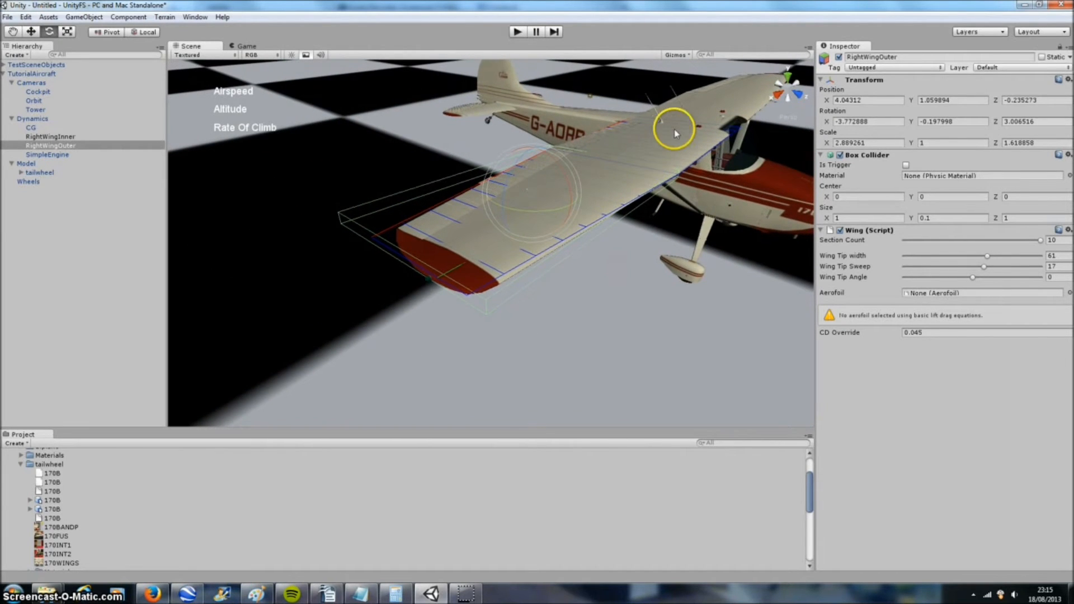
left_click_drag(486, 327, 587, 272, "alt")
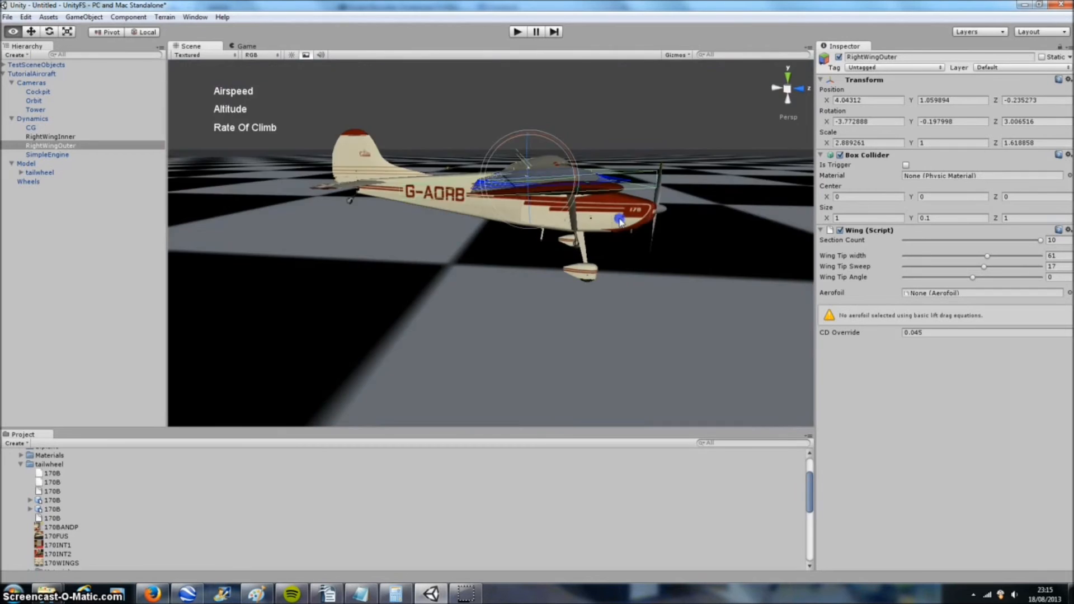
left_click_drag(619, 220, 515, 274, "alt")
left_click_drag(582, 252, 695, 238, "alt")
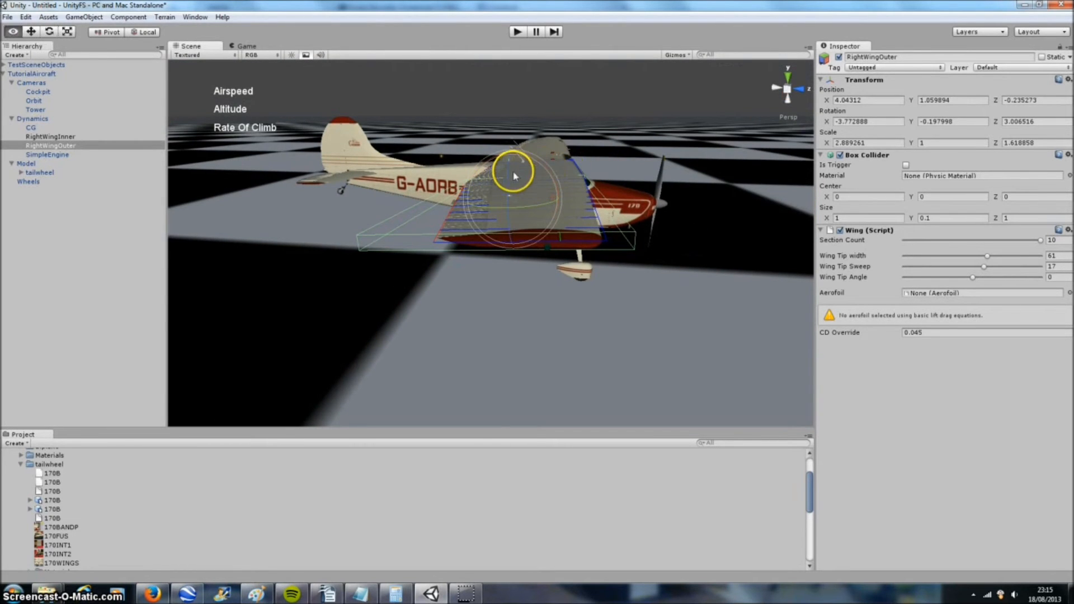
left_click_drag(511, 168, 527, 155, "alt")
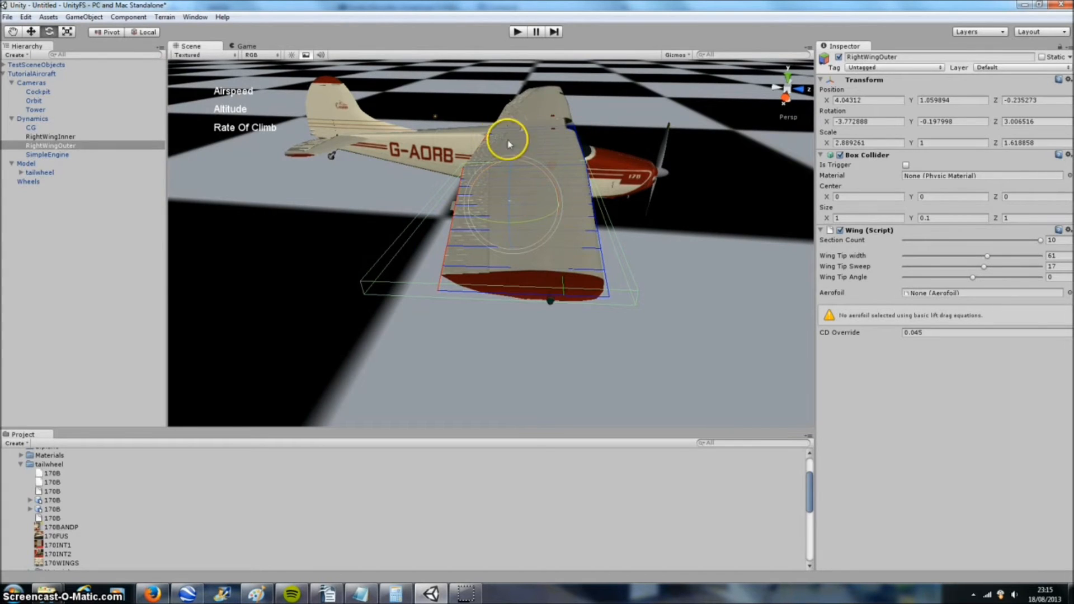
left_click_drag(509, 144, 508, 152, "alt")
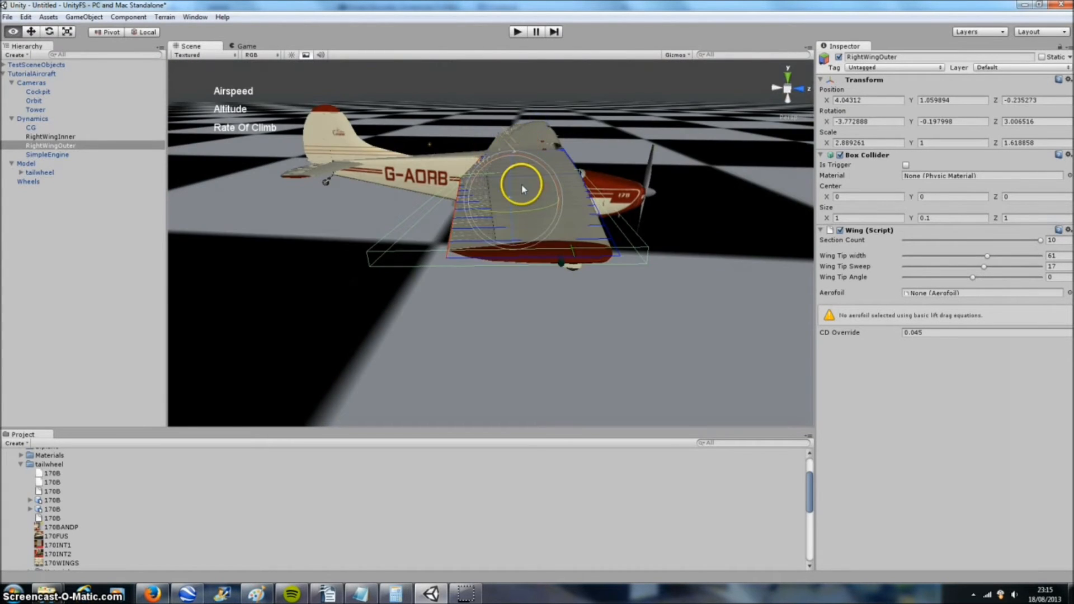
left_click_drag(522, 188, 528, 179, "alt")
left_click_drag(562, 280, 474, 158, "alt")
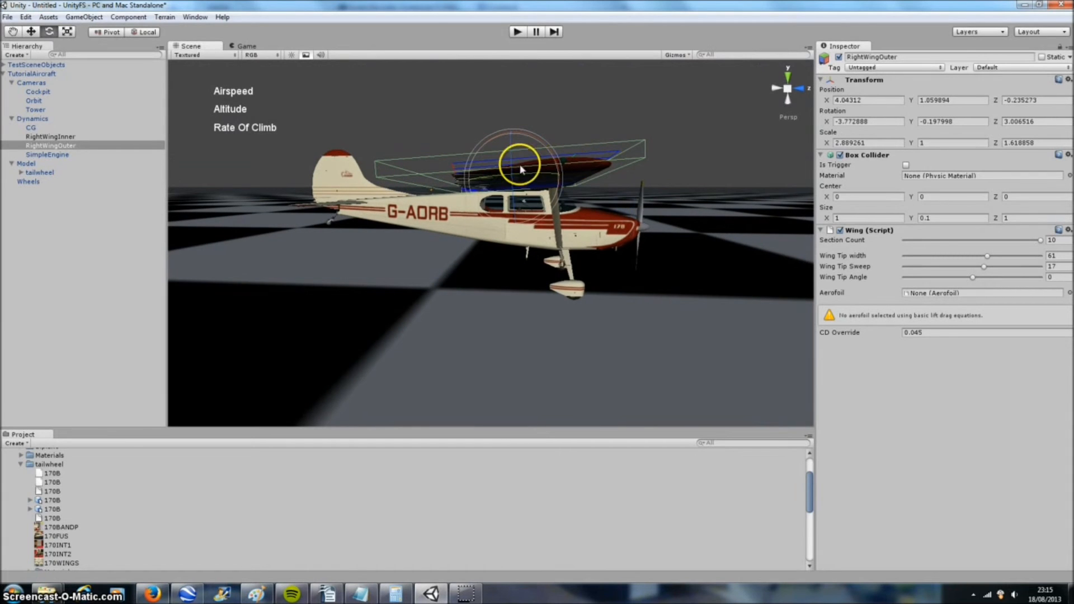
left_click_drag(551, 219, 552, 250, "alt")
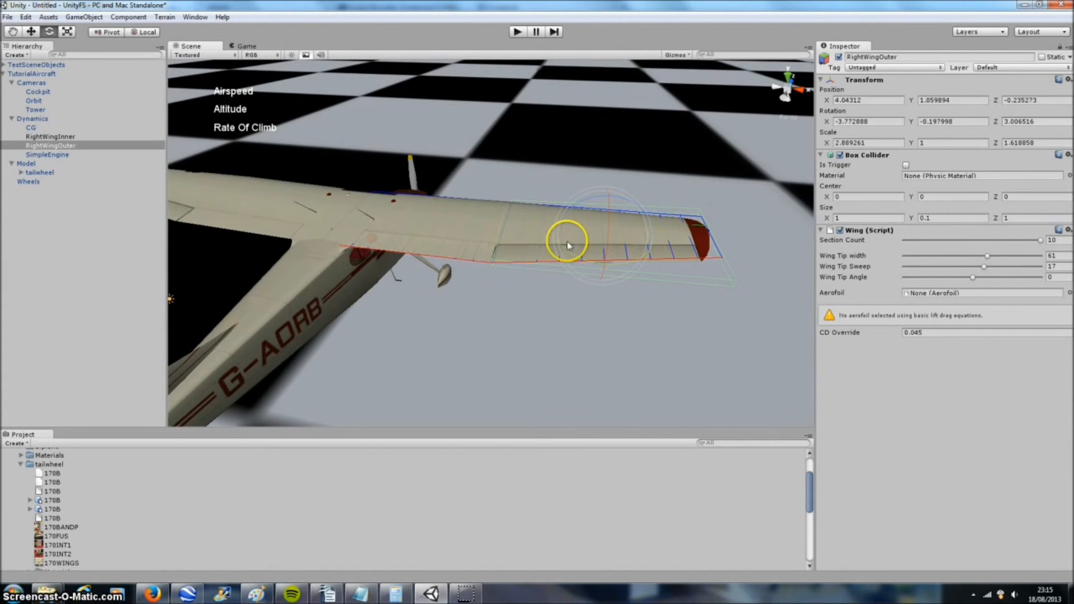
left_click_drag(637, 356, 550, 256, "alt")
scroll(551, 257, "up", 1)
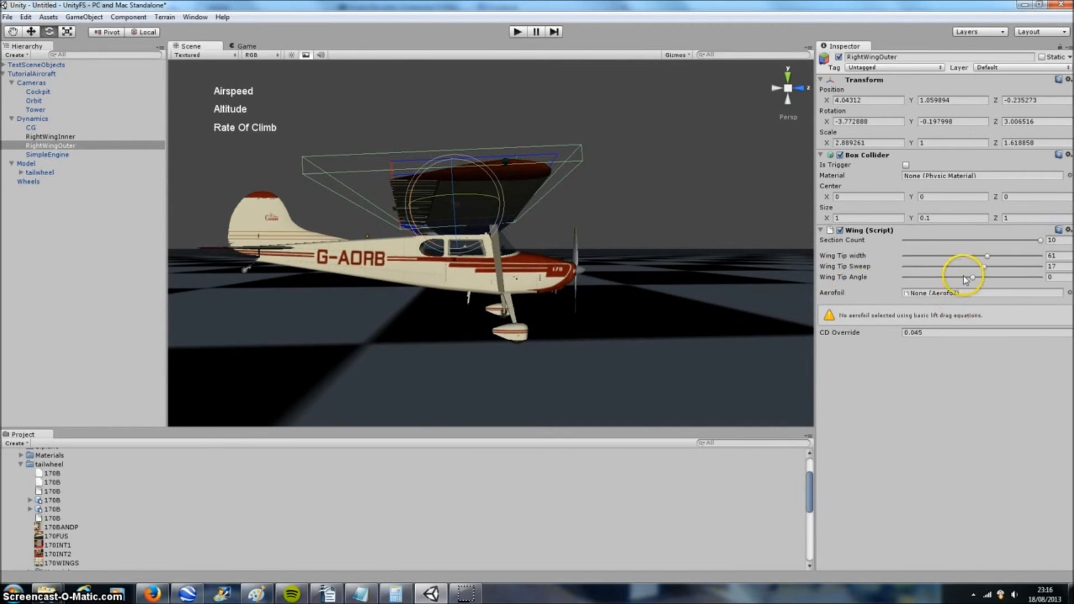
Twist RightWingOuter's tip by setting its Wing Tip Angle to 3.
left_click_drag(971, 280, 979, 281)
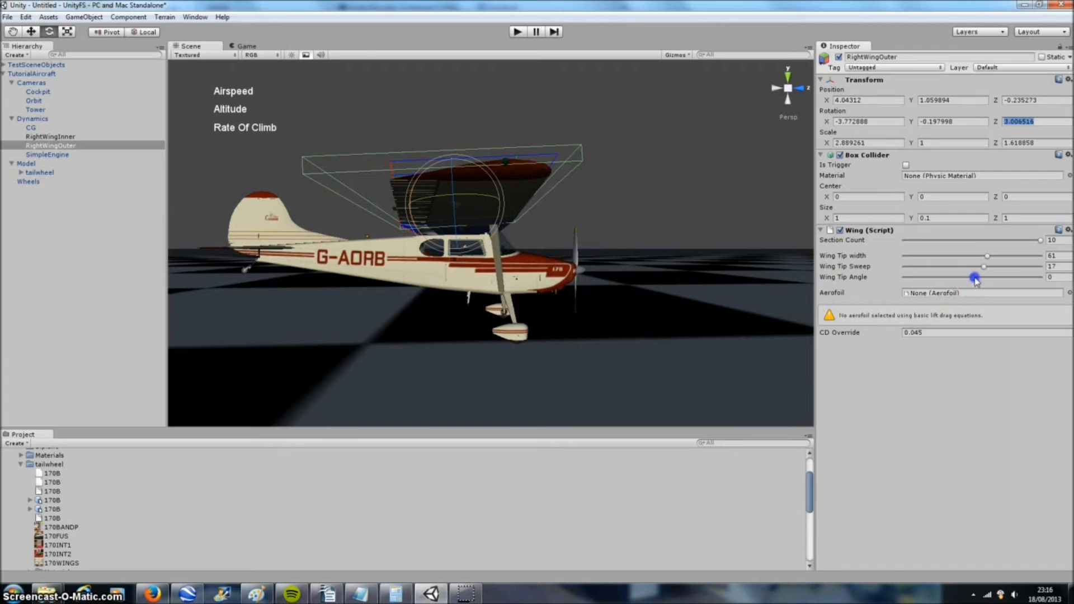
mouse_move(624, 186)
left_mouse_down("alt")
mouse_move(618, 218)
mouse_move(604, 220)
mouse_move(618, 202)
left_mouse_up("alt")
left_click_drag(977, 284, 1034, 283)
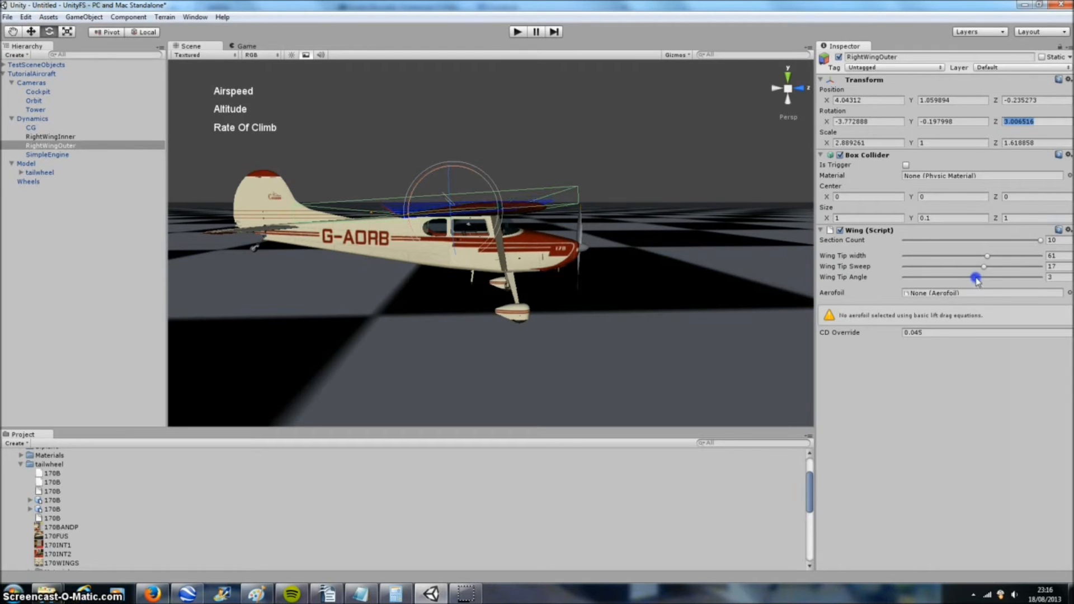
Check the twisted outer wing section against the model from the front and from above.
left_click_drag(679, 235, 643, 241, "alt")
middle_click_drag(643, 241, 527, 245)
scroll(527, 245, "down", 1)
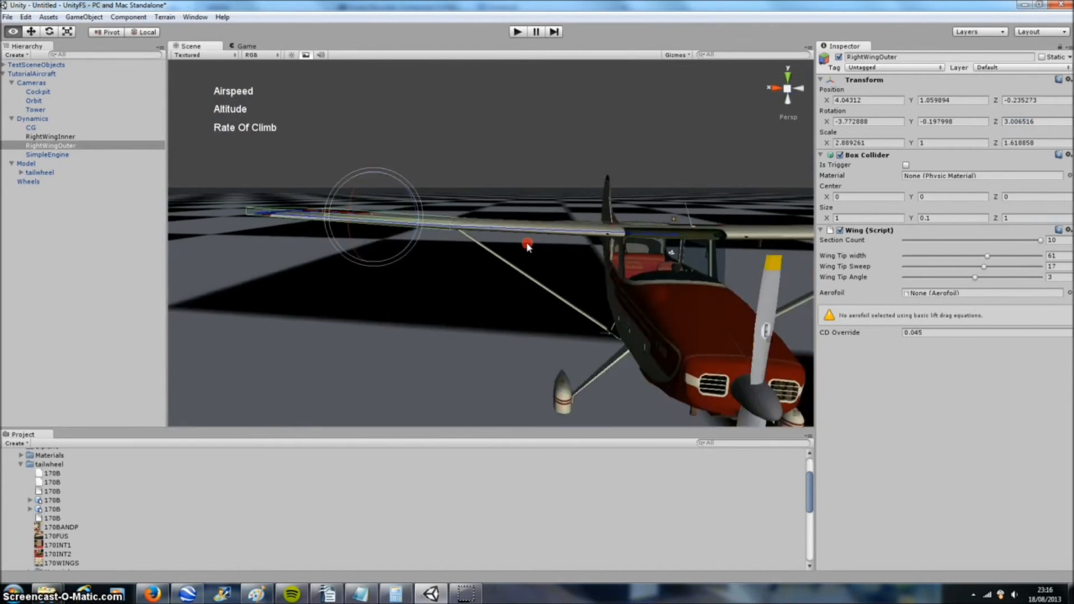
scroll(554, 256, "down", 1)
left_click_drag(556, 257, 773, 316, "alt")
left_click(787, 77)
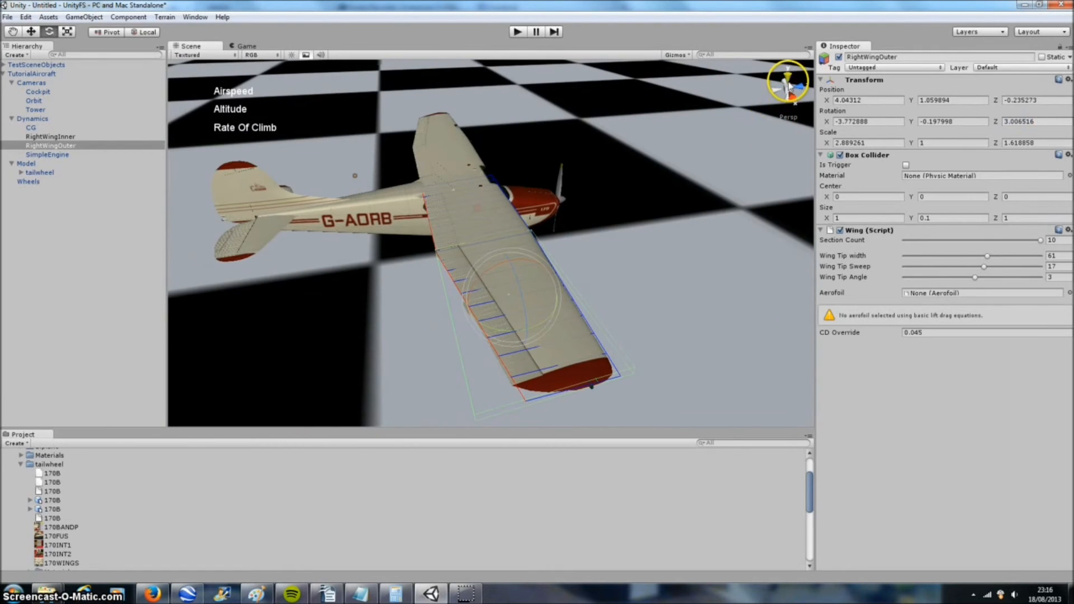
Switch the scene rendering to Overdraw for the top view of the aircraft.
left_click(258, 55)
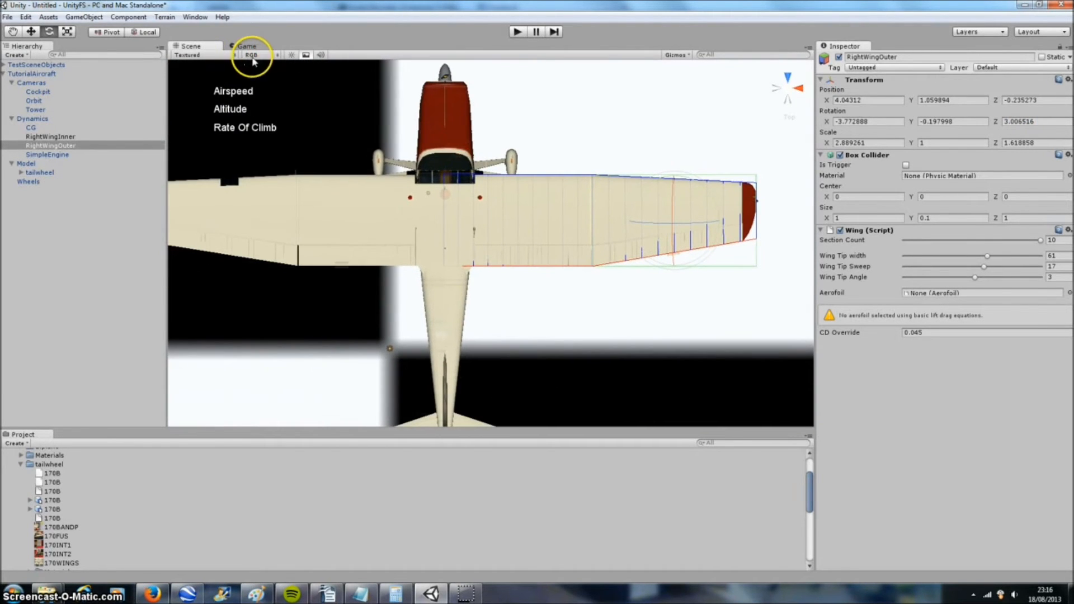
left_click(268, 89)
middle_click_drag(474, 132, 372, 197)
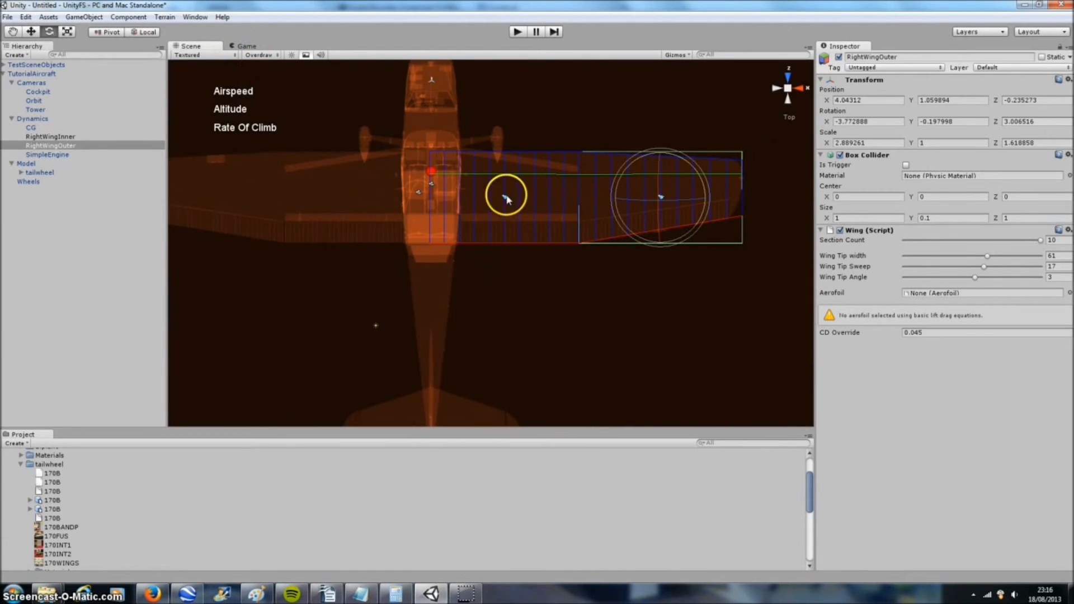
Try placing a duplicate of RightWingInner over the model's left inner wing, and delete the duplicate.
left_click(506, 196)
middle_click_drag(366, 252, 410, 249)
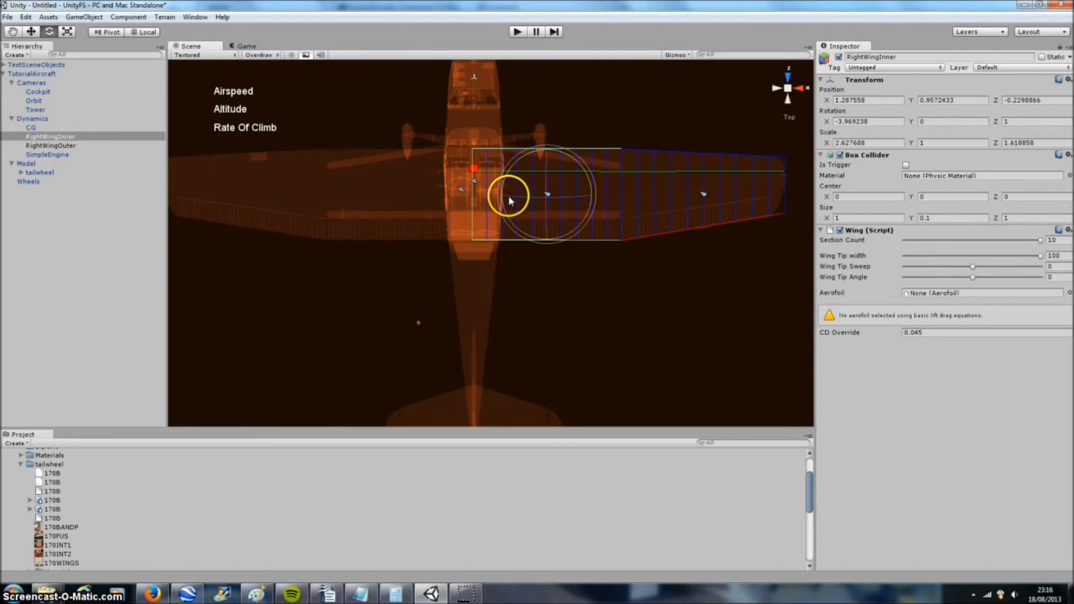
key("ctrl+d")
key("w")
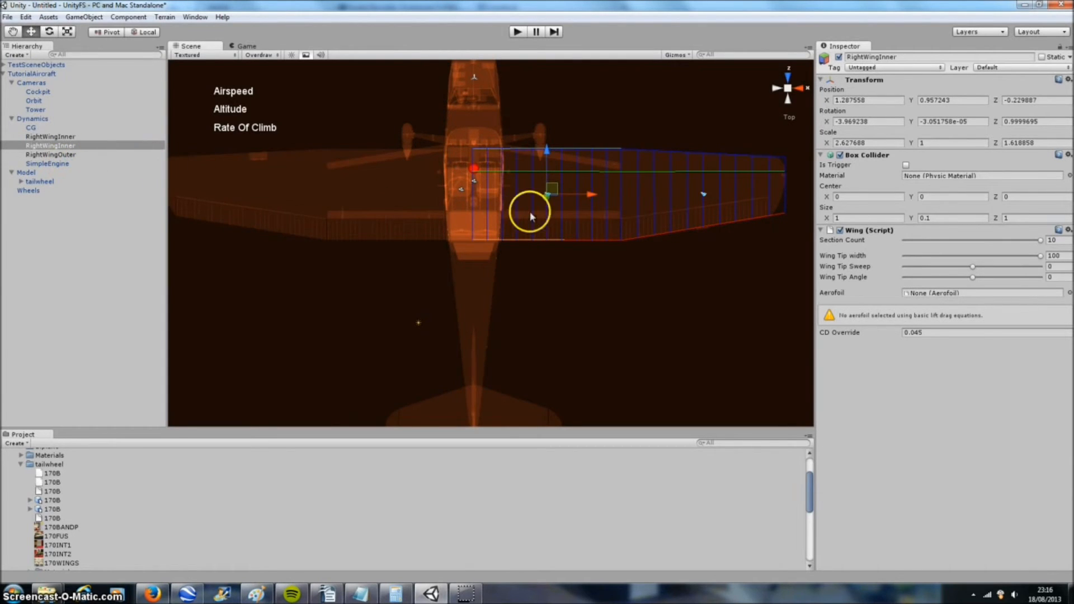
left_click_drag(600, 196, 403, 206)
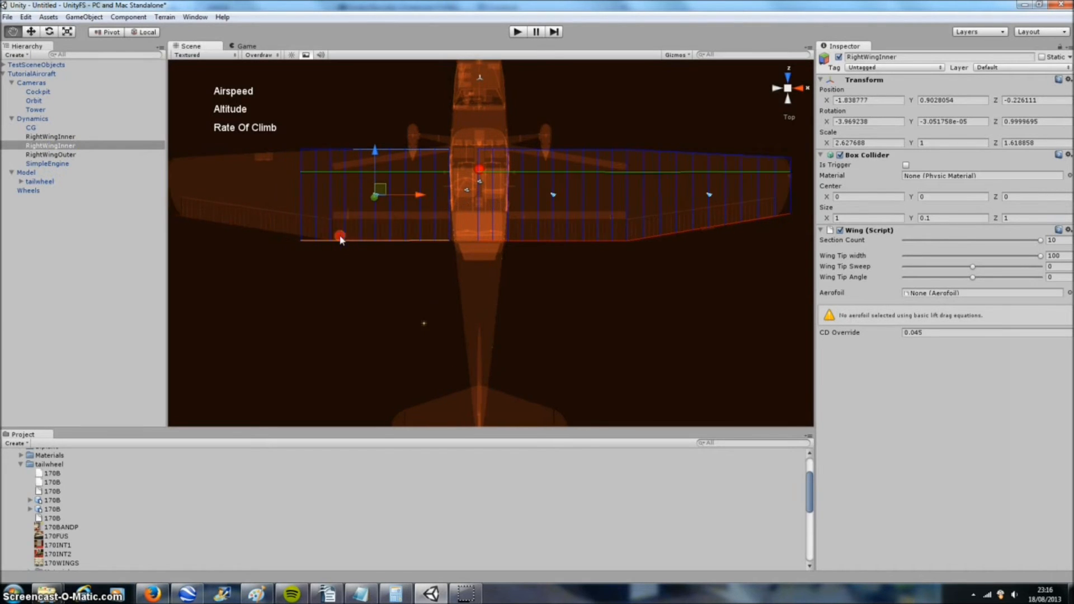
middle_click_drag(340, 233, 375, 237)
left_click_drag(448, 192, 324, 189)
key("Delete")
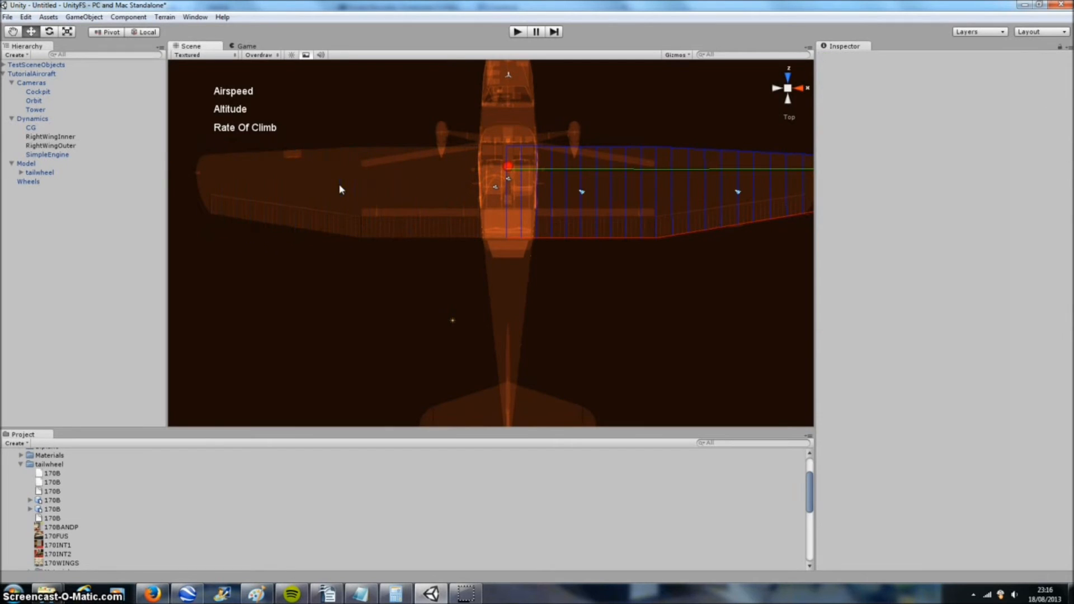
Duplicate RightWingOuter and move the copy over the model's left outer wing, to an X position of about -3.91.
middle_click_drag(533, 225, 444, 224)
scroll(445, 225, "up", 1)
left_click(654, 187)
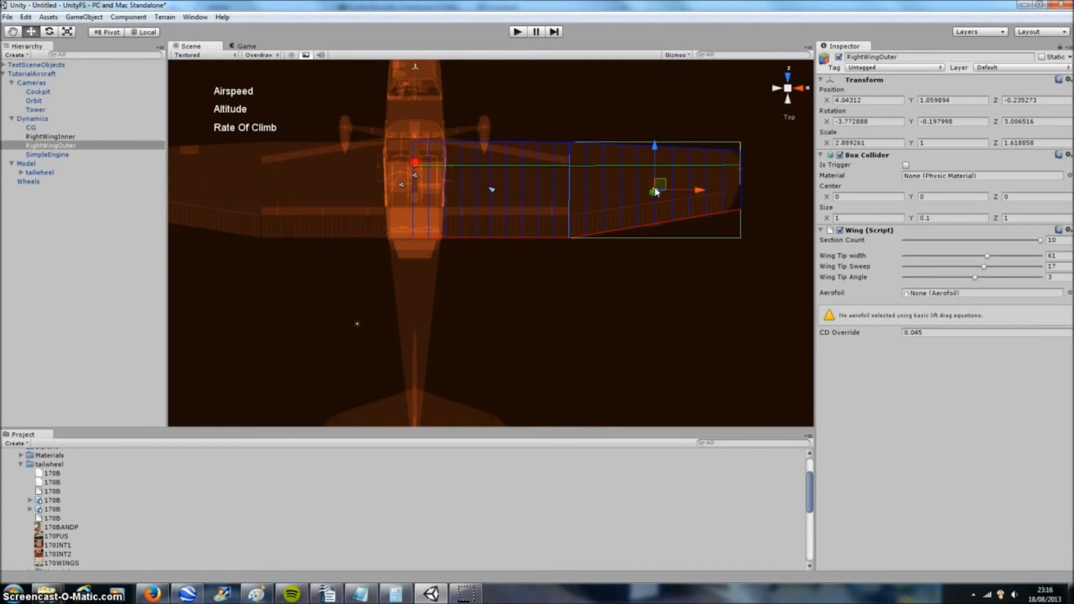
key("ctrl+d")
left_click(698, 192)
left_click_drag(495, 191, 361, 187)
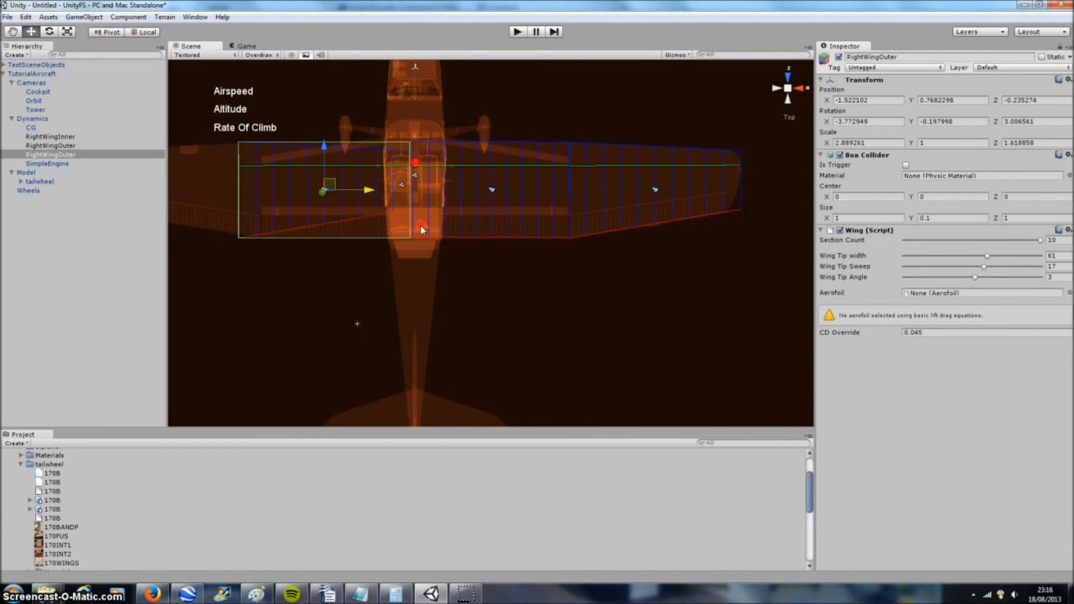
middle_click_drag(361, 188, 594, 168)
left_click_drag(604, 168, 463, 174)
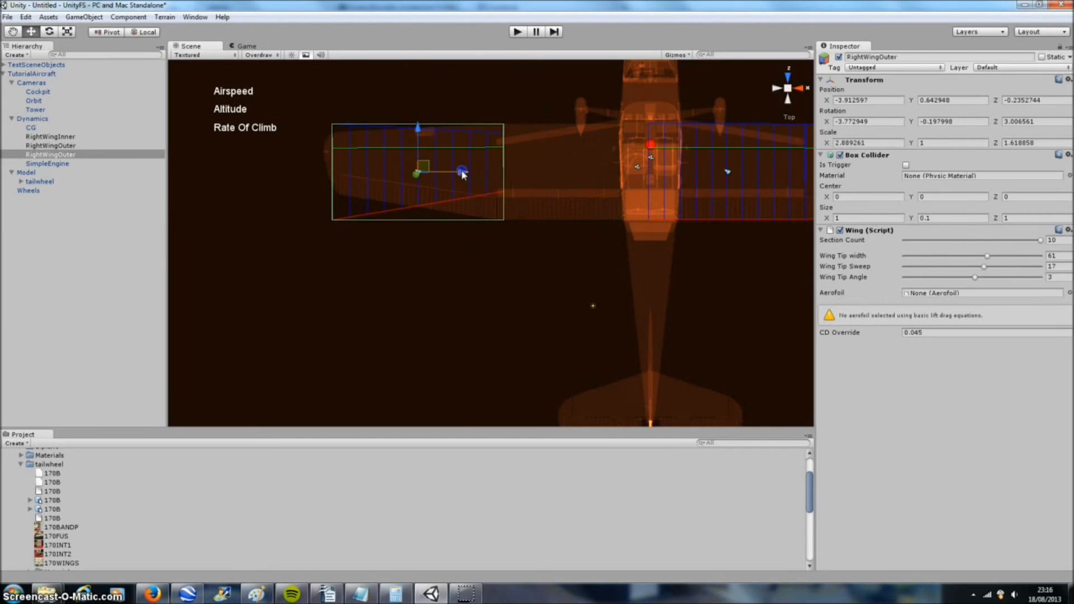
Try to mirror the copied outer wing by turning it to a Y rotation of about -178.66.
key("e")
left_click_drag(384, 206, 721, 171)
left_click(446, 126)
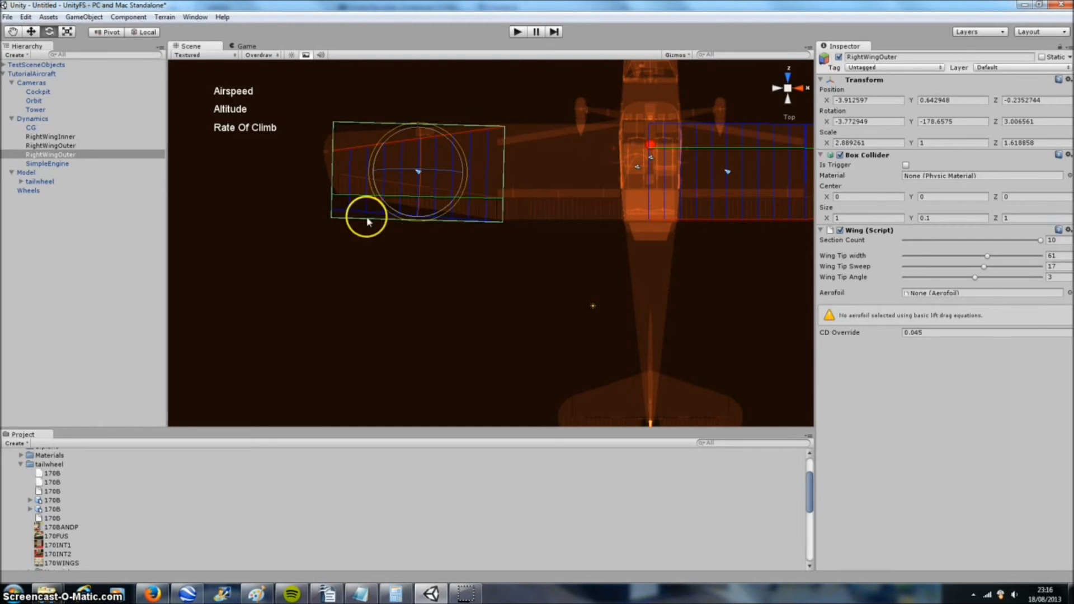
mouse_move(448, 263)
middle_mouse_down()
mouse_move(431, 272)
mouse_move(445, 265)
middle_mouse_up()
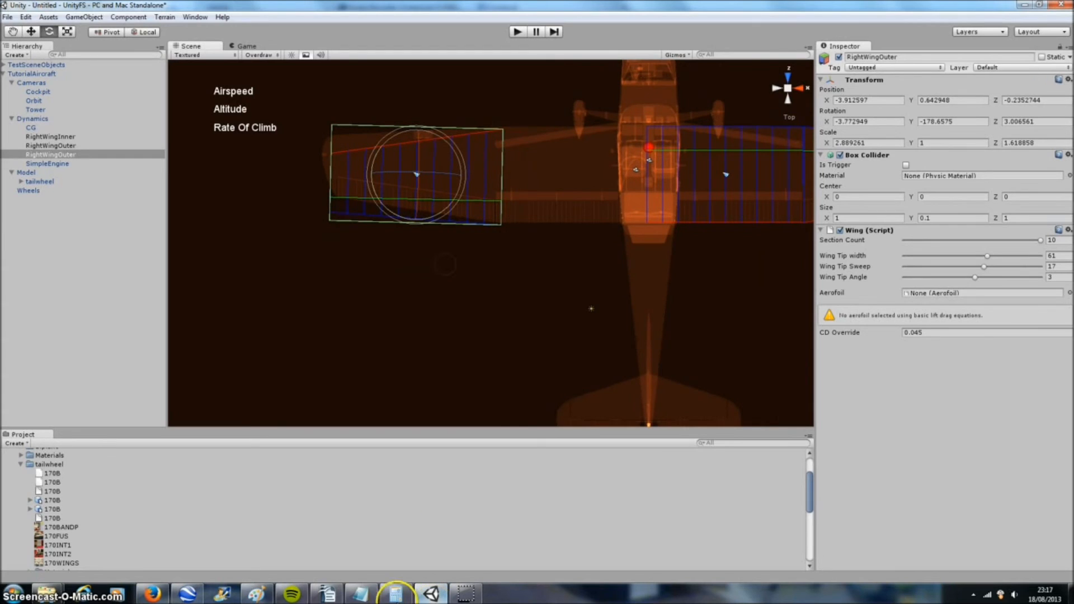
Switch to Paint to review the aerofoil lift diagram and return to Unity.
left_click(255, 592)
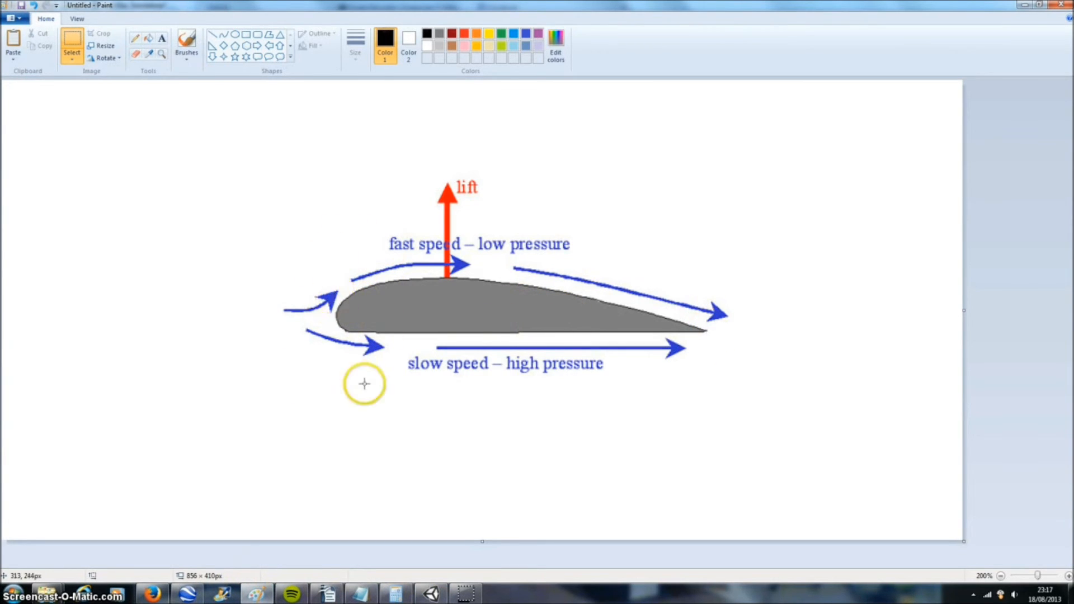
left_click(432, 592)
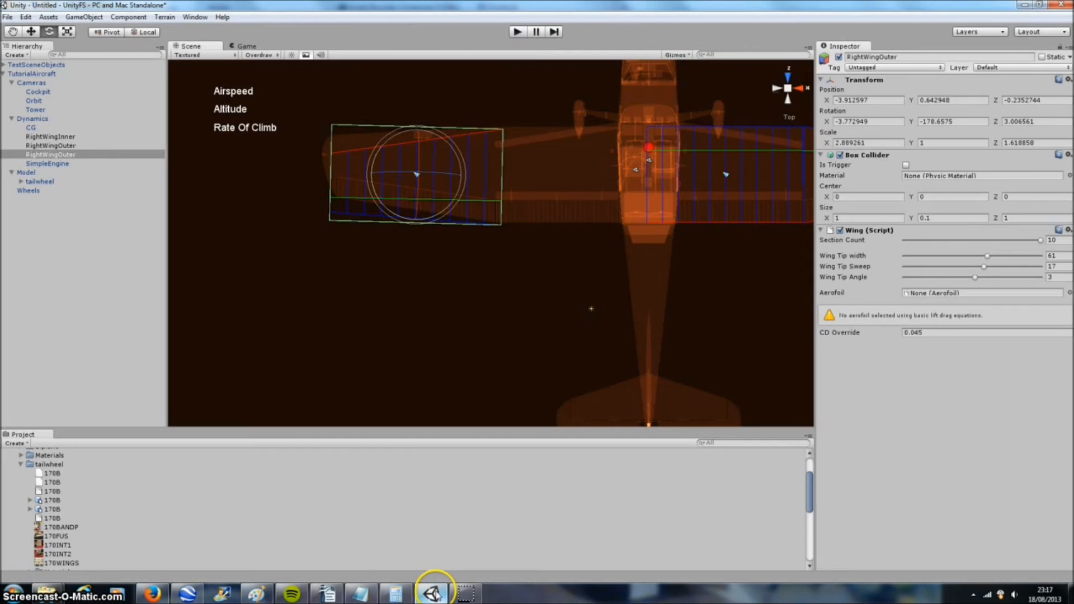
Try mirroring the unrotated outer wing copy with an X scale of -2.889261, and delete the copy.
key("ctrl+z")
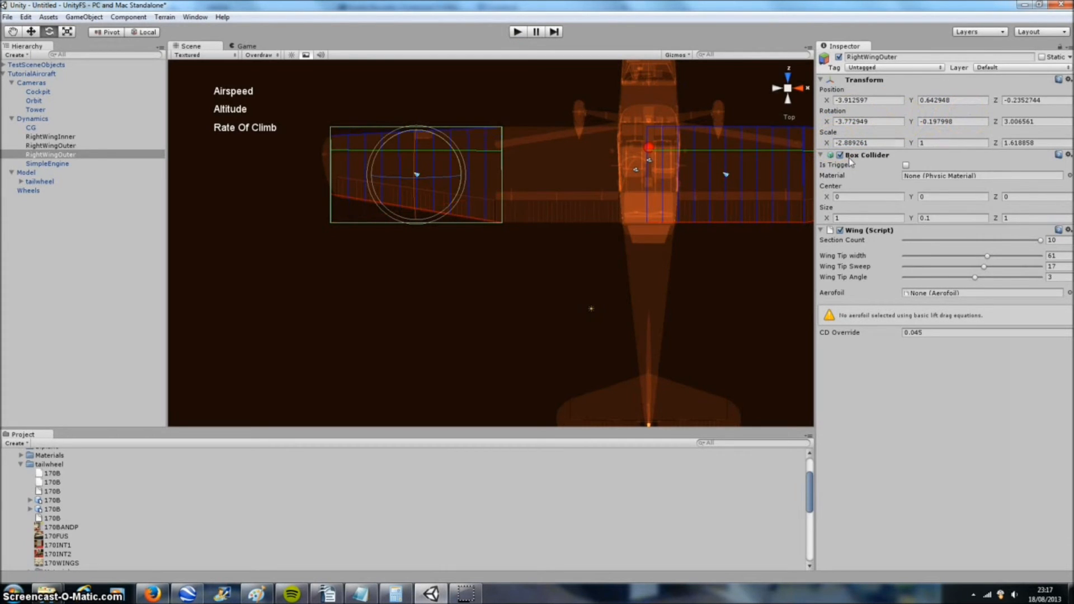
middle_click_drag(446, 191, 336, 201)
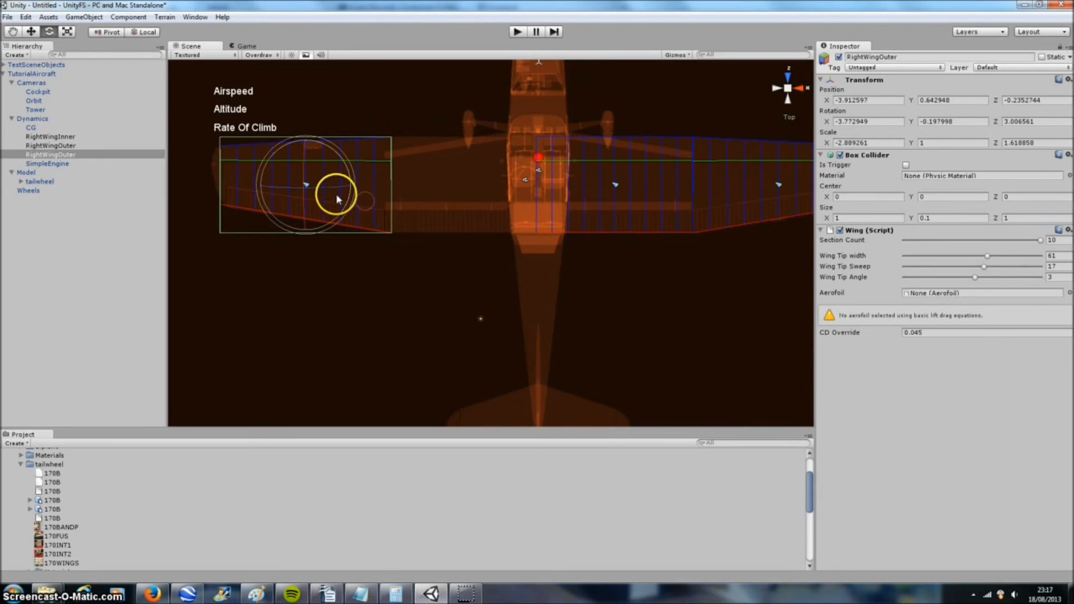
key("Delete")
Create an empty game object under Dynamics and move it to the left inner wing, at about X -1.17 and Z -0.18.
middle_click_drag(528, 168, 421, 175)
left_click(84, 17)
left_click(98, 25)
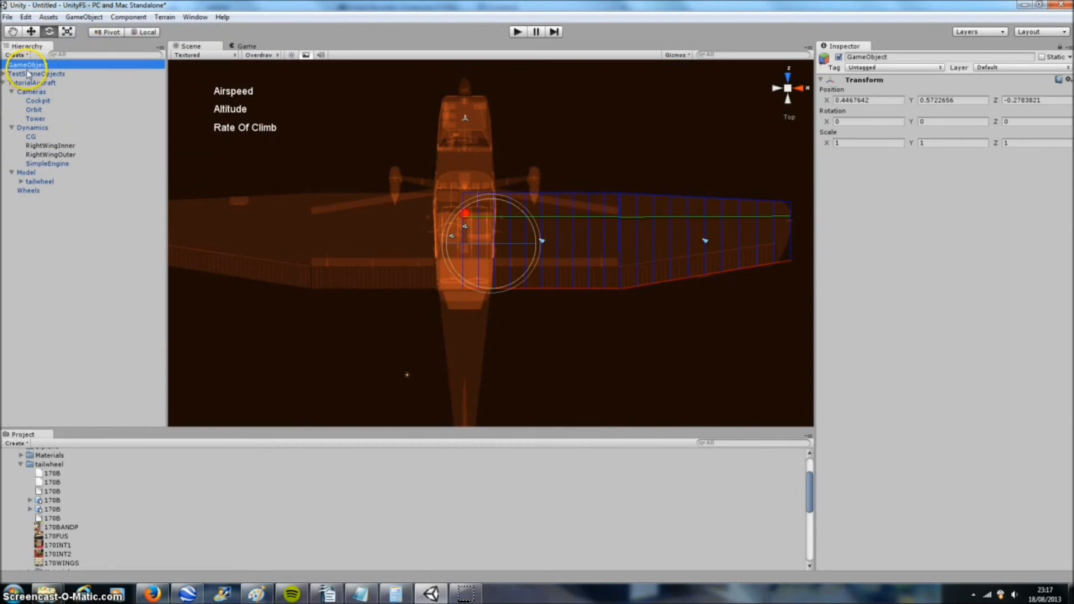
left_click_drag(26, 66, 34, 127)
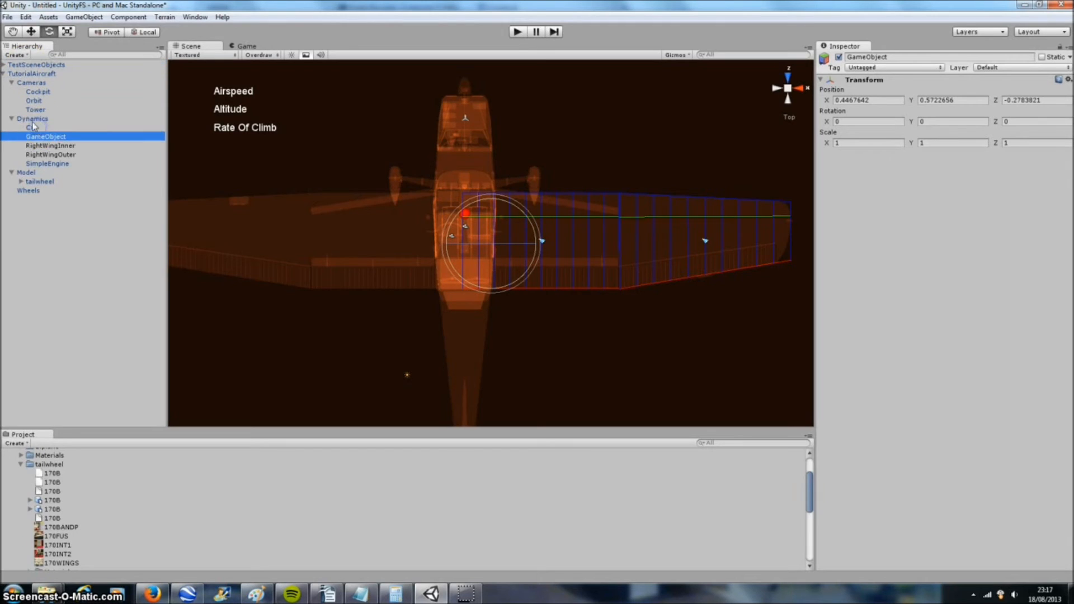
left_click_drag(493, 251, 404, 236)
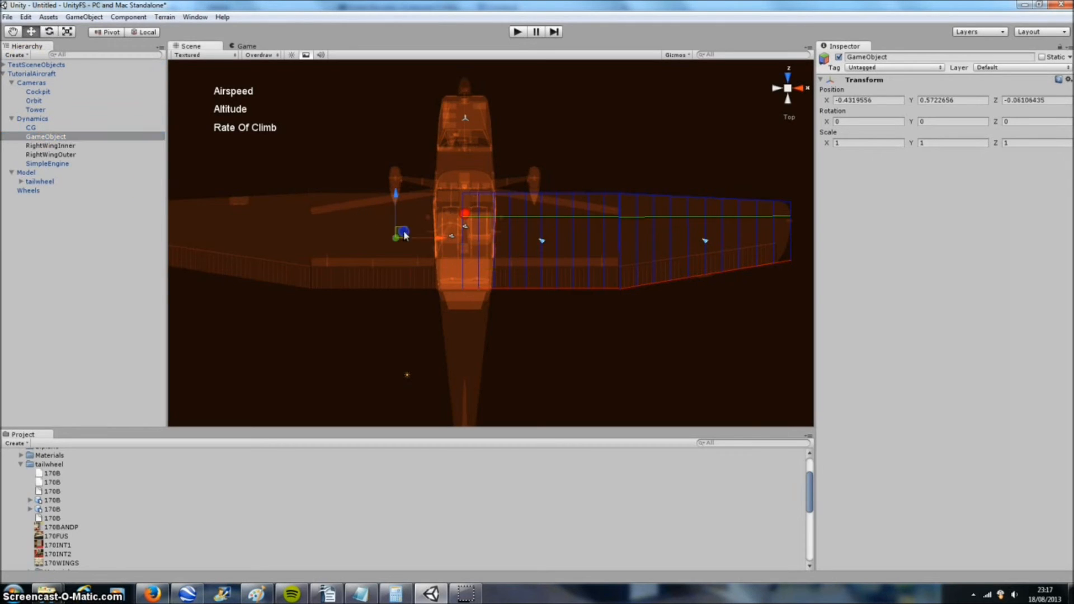
Add the UnityFS Mirror Wing component to the empty object and set its Parent Wing to RightWingInner.
left_click(128, 17)
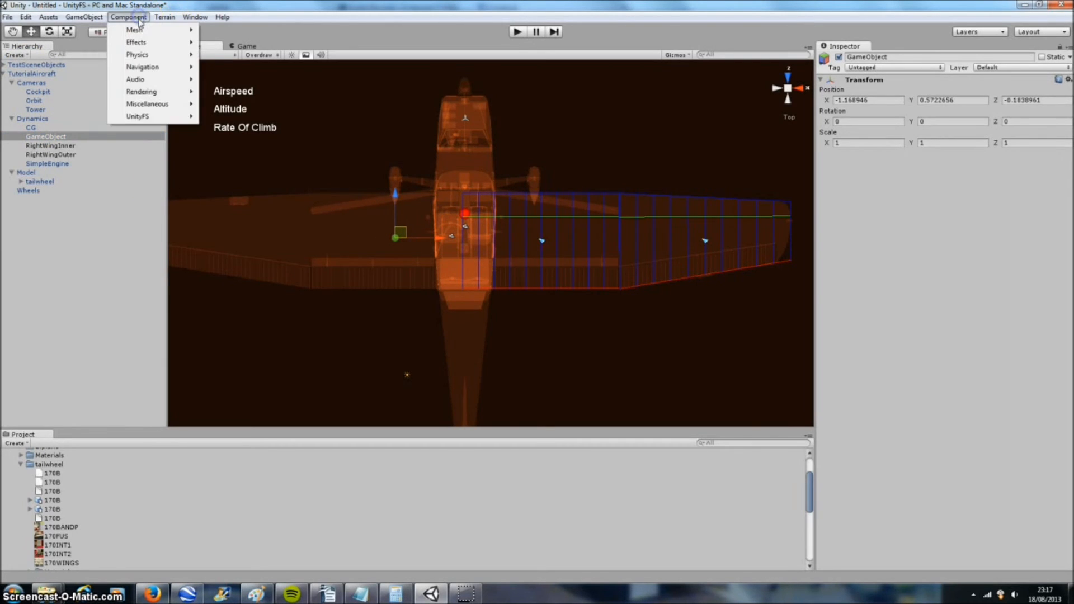
mouse_move(144, 114)
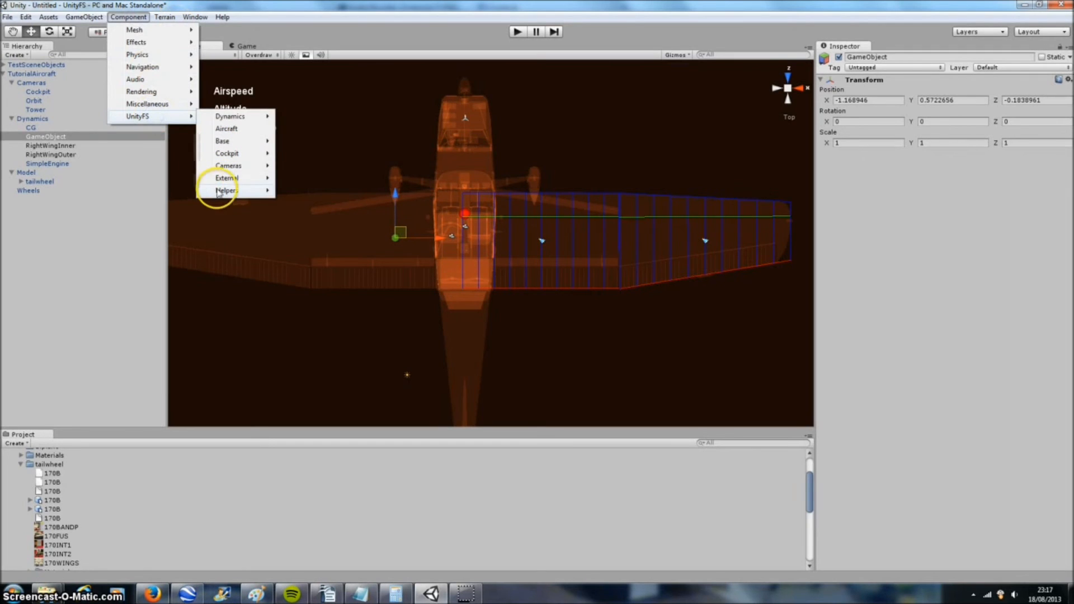
mouse_move(219, 191)
left_click(302, 190)
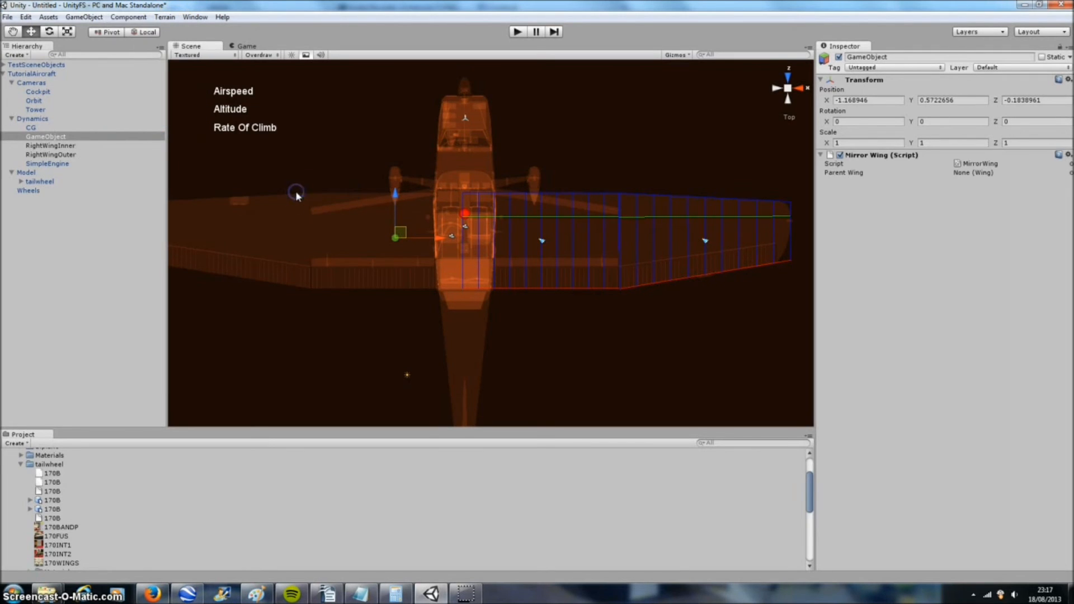
left_click(1068, 172)
left_click_drag(295, 146, 615, 164)
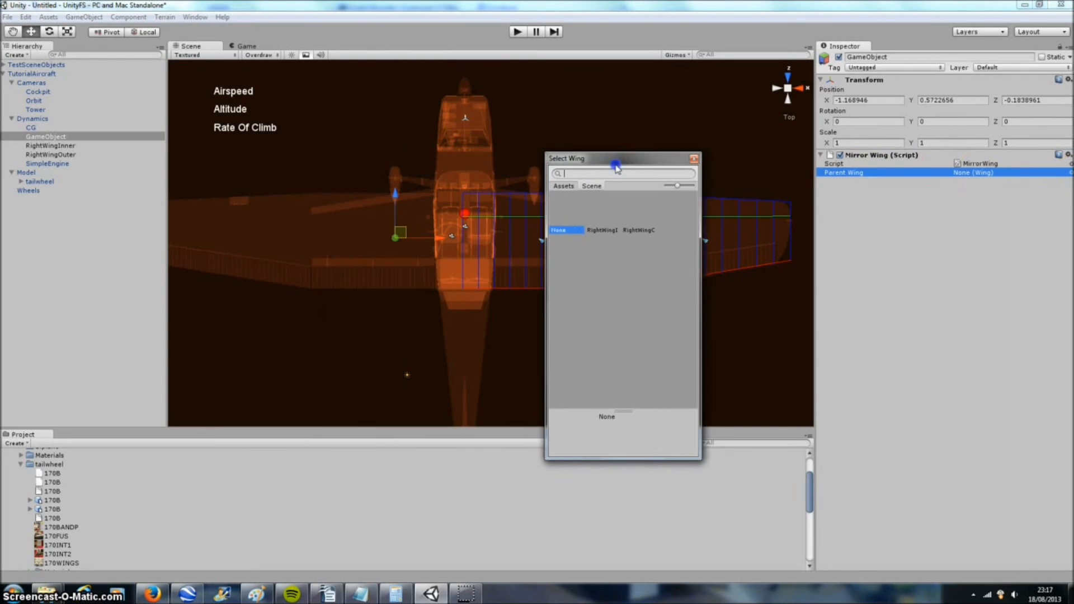
double_click(607, 215)
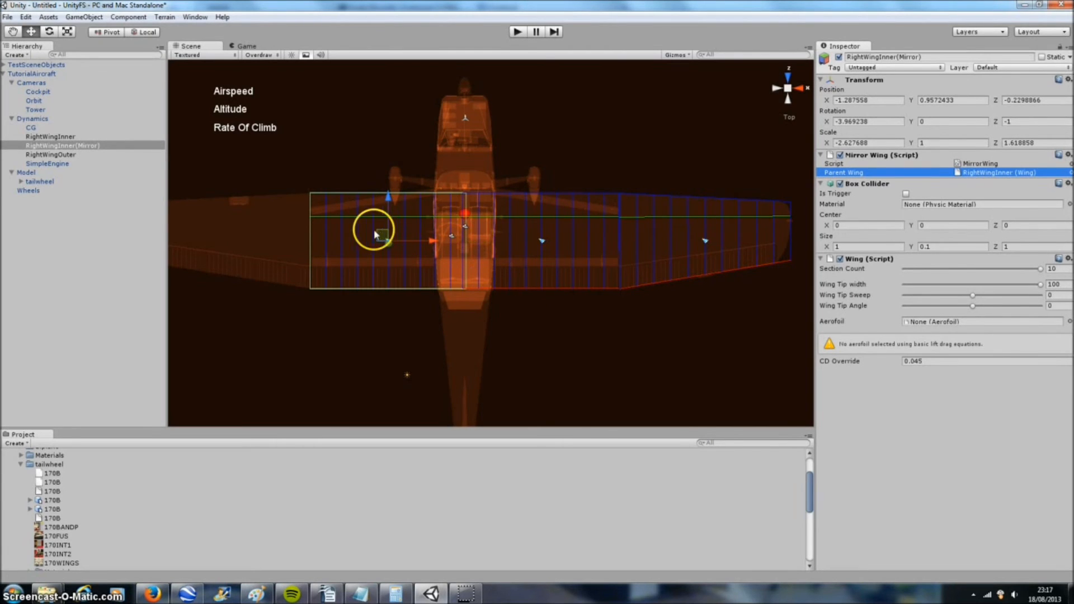
Create a second empty game object for mirroring the outer wing and parent it under Dynamics.
left_click(71, 155)
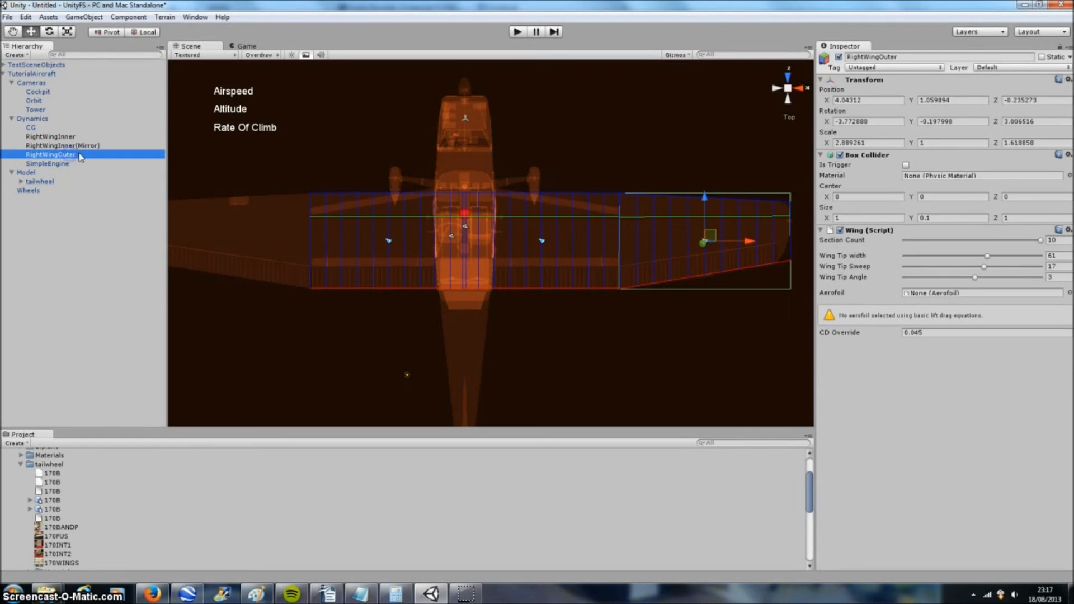
left_click(84, 17)
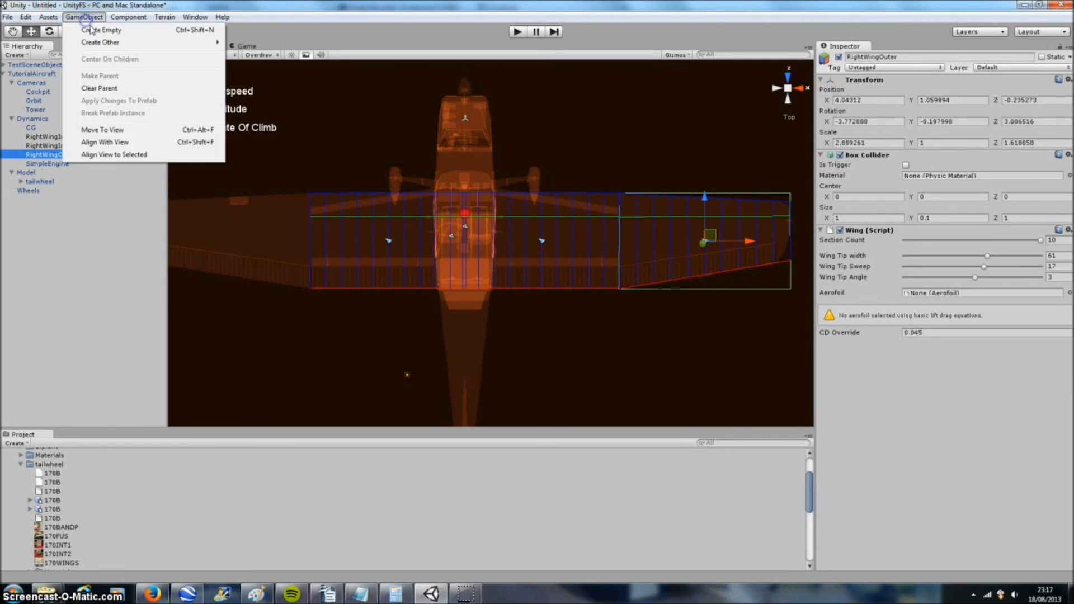
left_click(90, 25)
left_click_drag(44, 66, 47, 127)
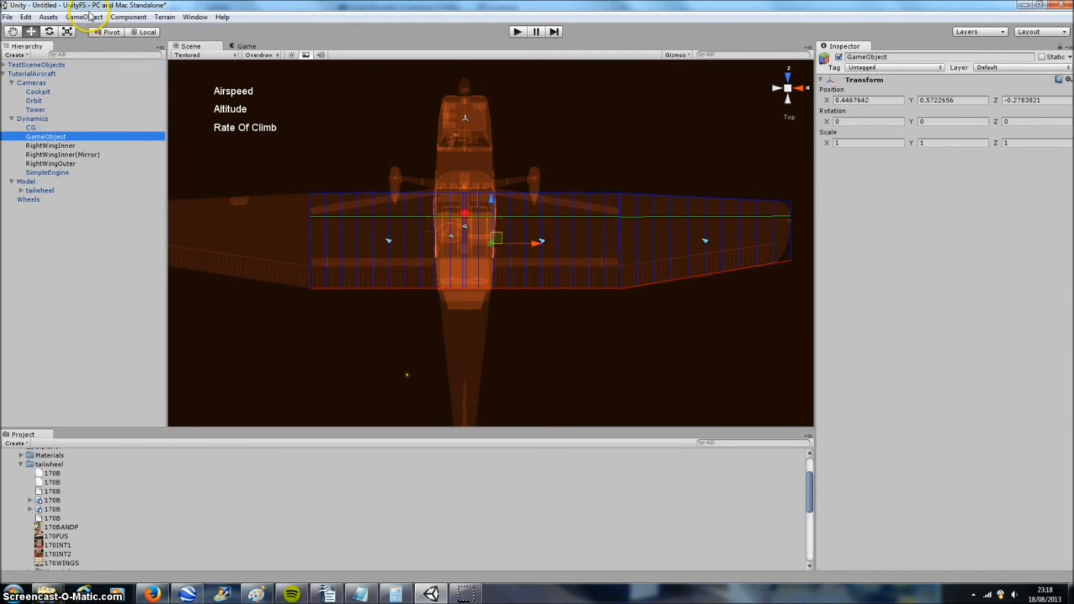
Add the UnityFS Mirror Wing component to the second empty object and set its Parent Wing to RightWingOuter.
left_click(128, 17)
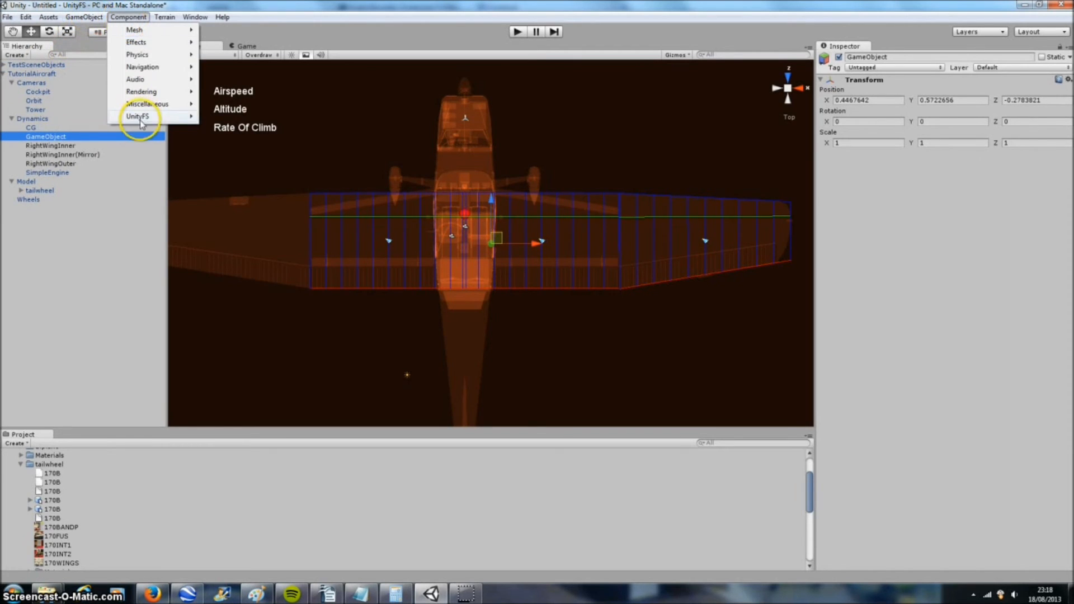
mouse_move(166, 117)
mouse_move(239, 191)
left_click(288, 190)
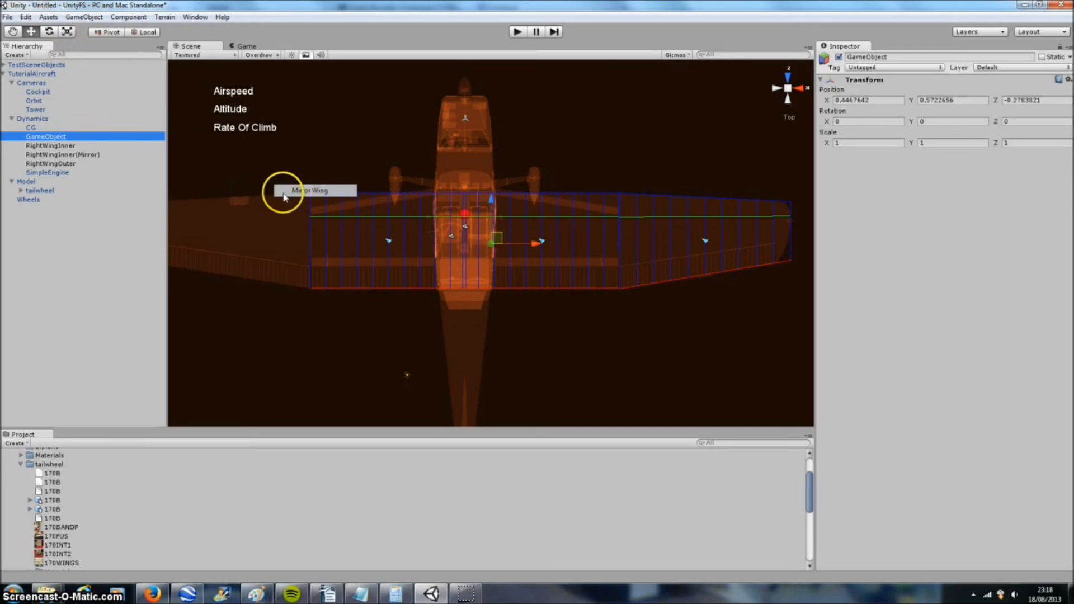
left_click(1070, 172)
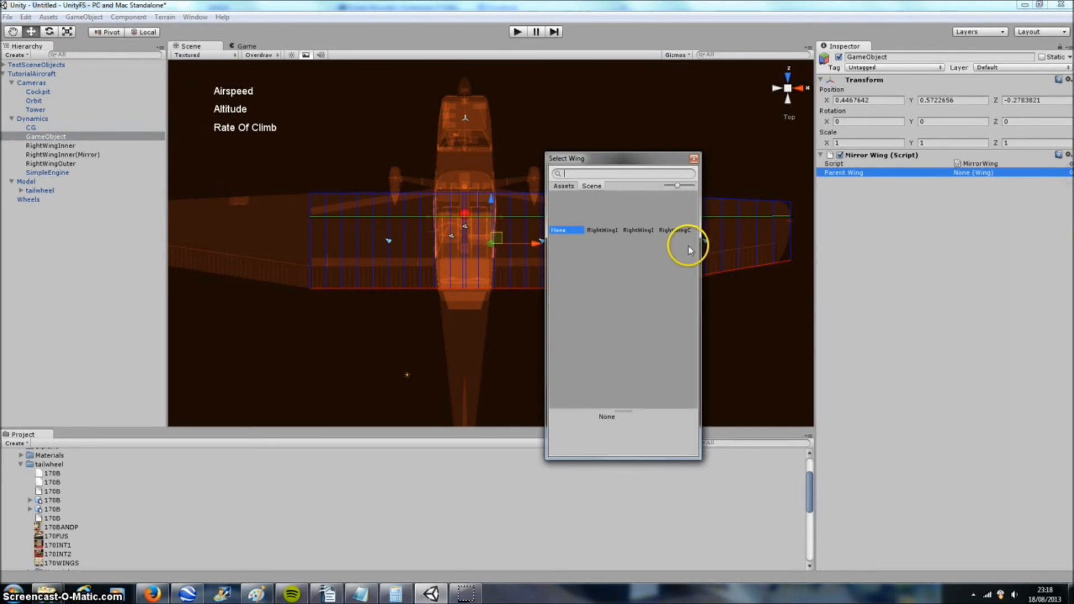
double_click(681, 220)
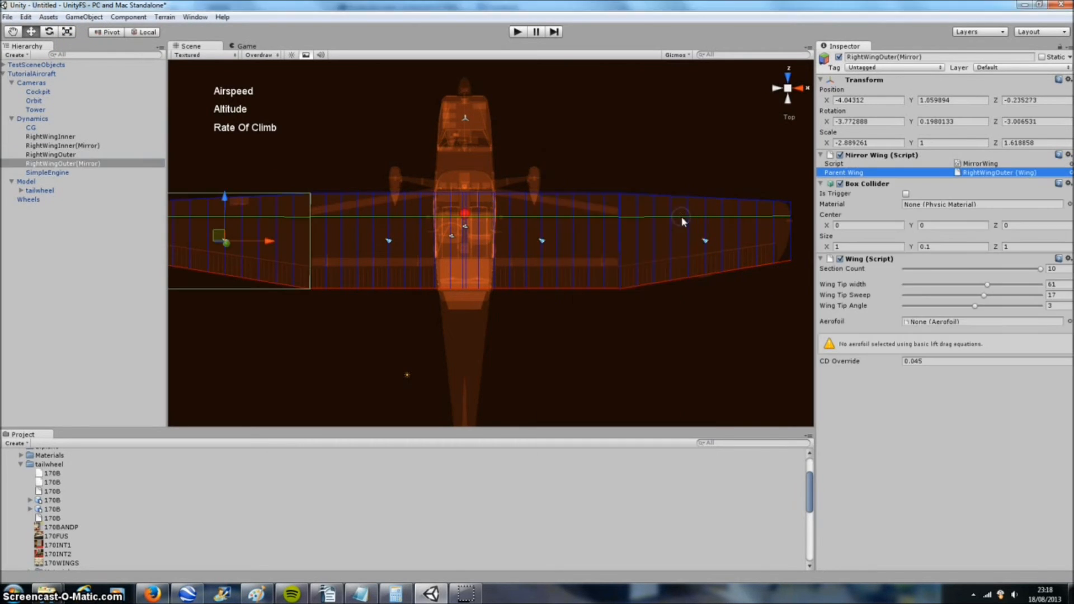
Widen the RightWingInner section slightly to an X scale of about 2.63, keeping it centred near X 1.30.
middle_click_drag(603, 213, 637, 216)
scroll(632, 216, "down", 4)
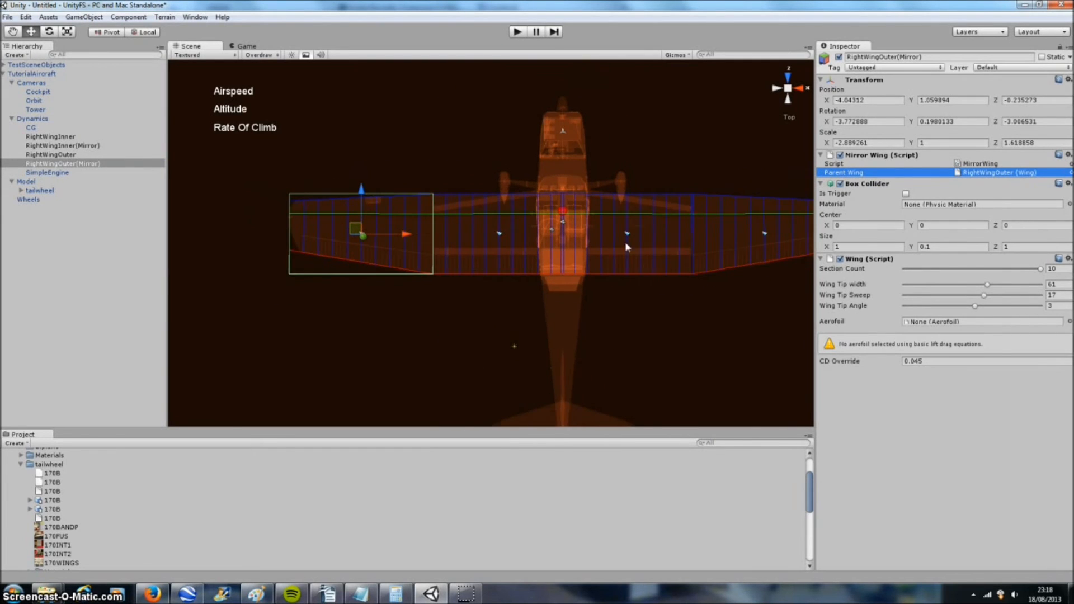
middle_click_drag(659, 274, 606, 276)
middle_click_drag(637, 310, 604, 311)
scroll(603, 309, "up", 7)
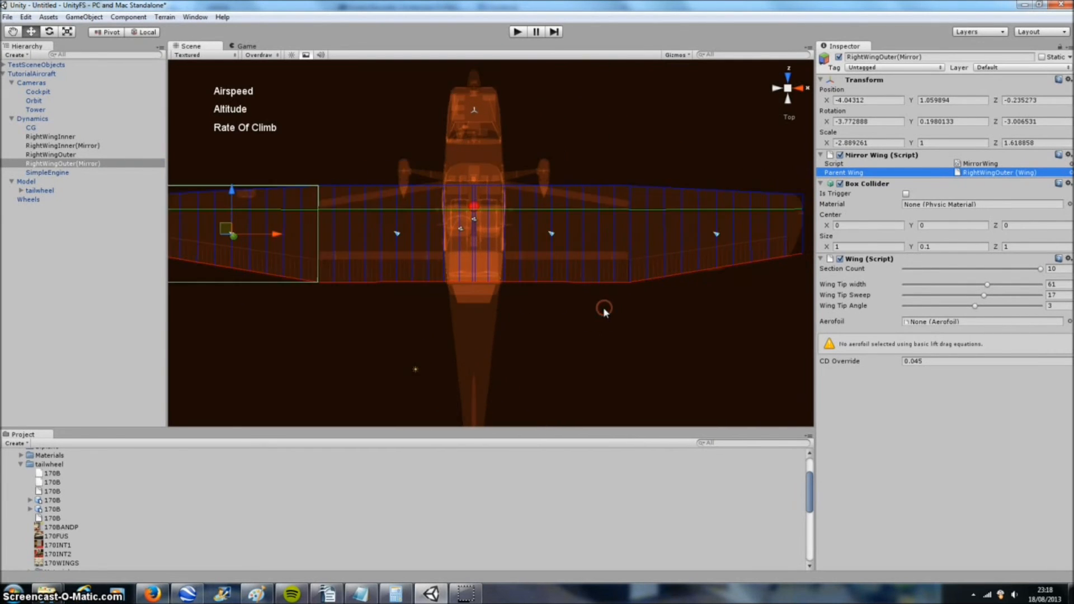
middle_click_drag(606, 238, 523, 217)
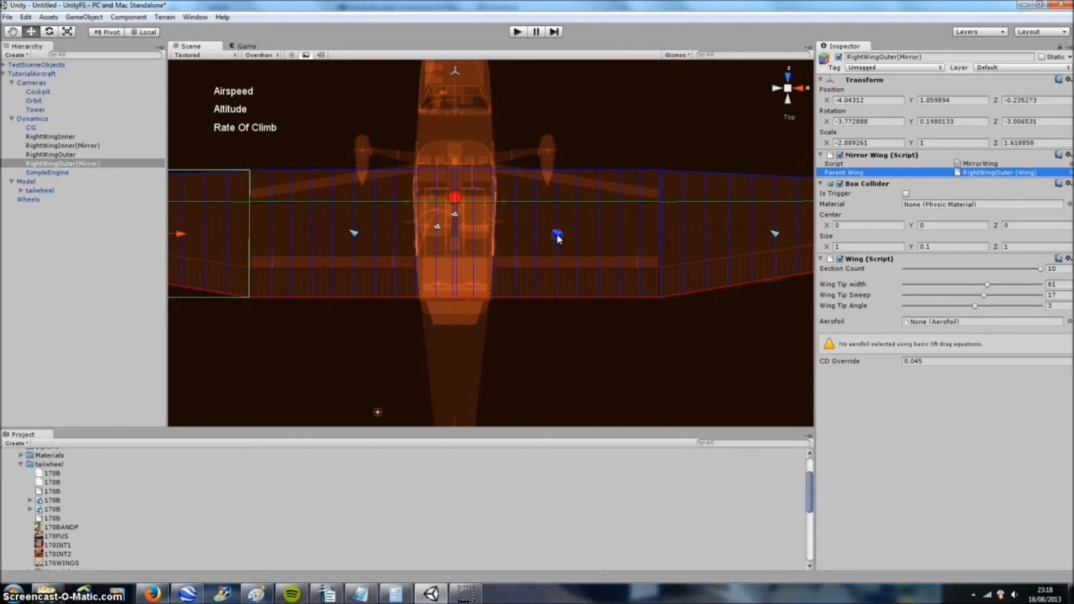
left_click(596, 236)
left_click_drag(597, 236, 602, 238)
key("r")
key("e")
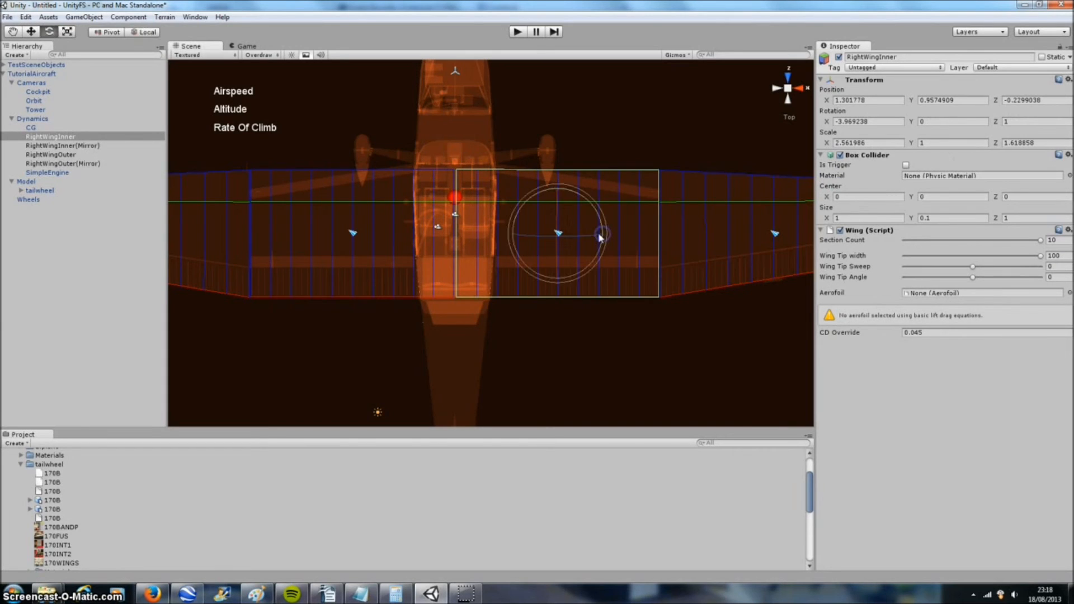
key("w")
left_click_drag(600, 237, 604, 238)
key("r")
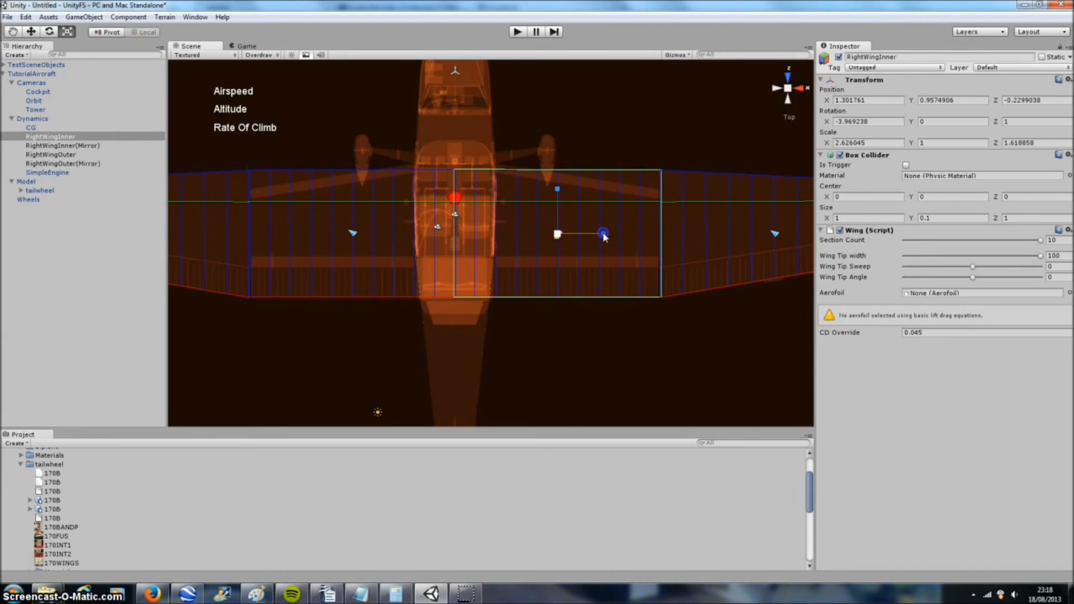
left_click(591, 340)
Create an empty game object near the horizontal tail and open its name for editing.
scroll(588, 322, "down", 10)
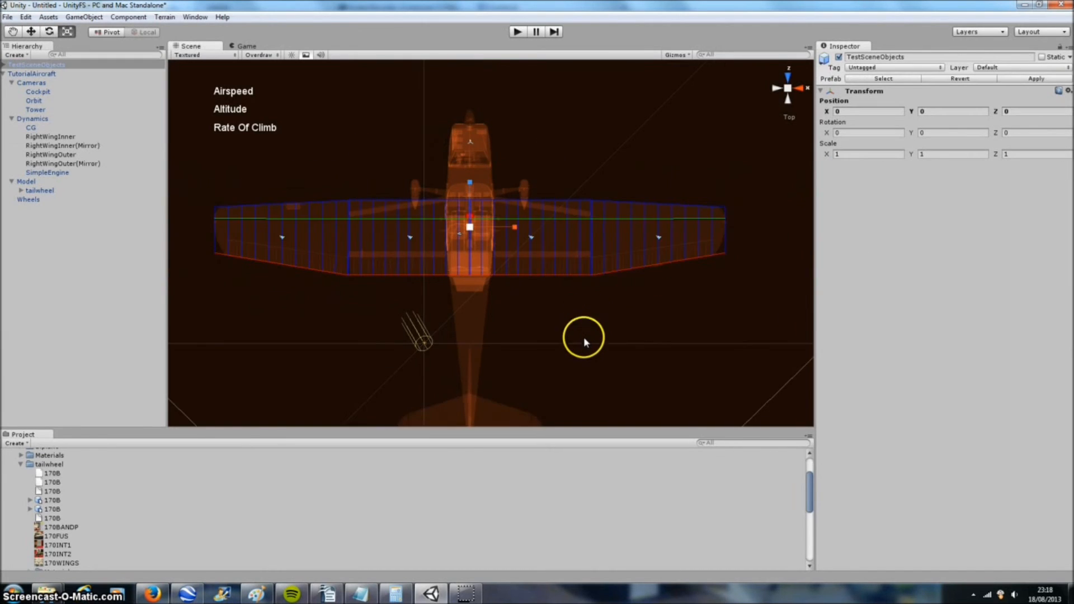
middle_click_drag(583, 337, 579, 317)
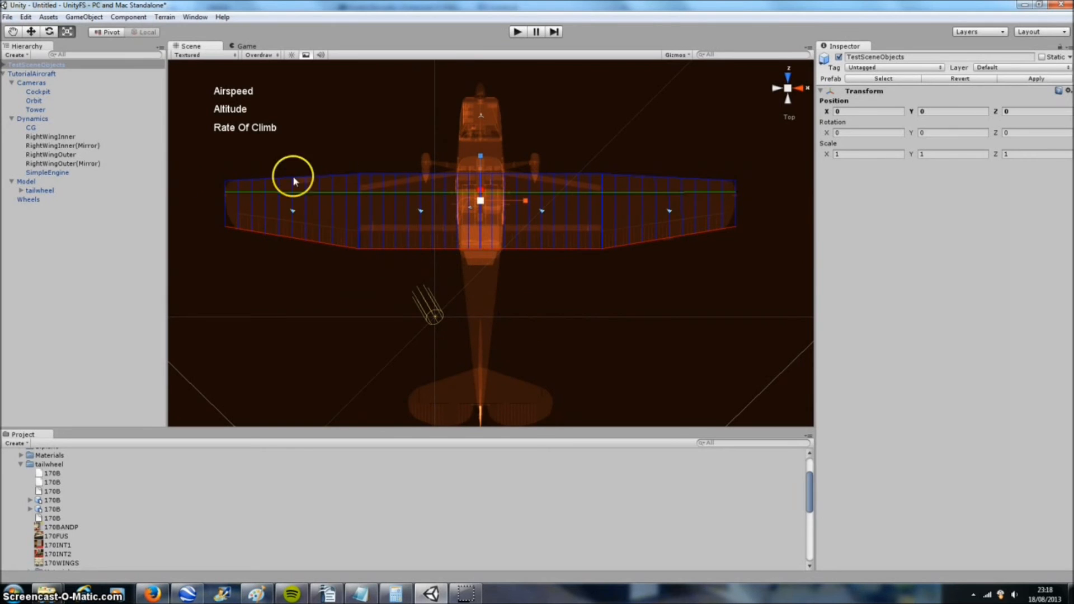
left_click(786, 87)
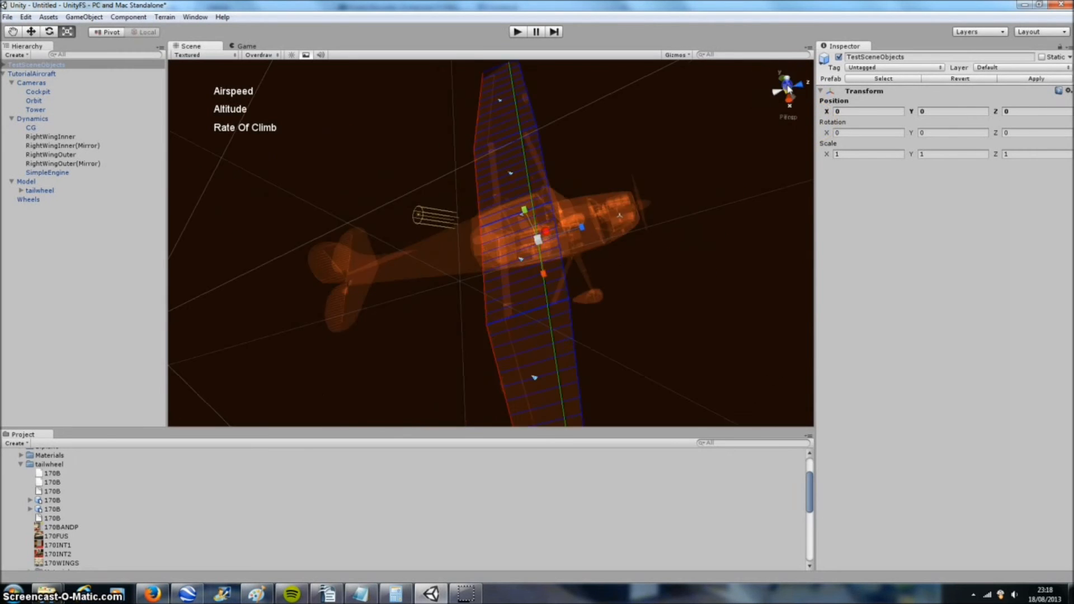
left_click_drag(643, 278, 447, 323, "alt")
left_click(786, 80)
middle_click_drag(666, 214, 664, 184)
middle_click_drag(574, 170, 577, 163)
scroll(578, 162, "up", 4)
middle_click_drag(581, 236, 481, 223)
left_click(98, 19)
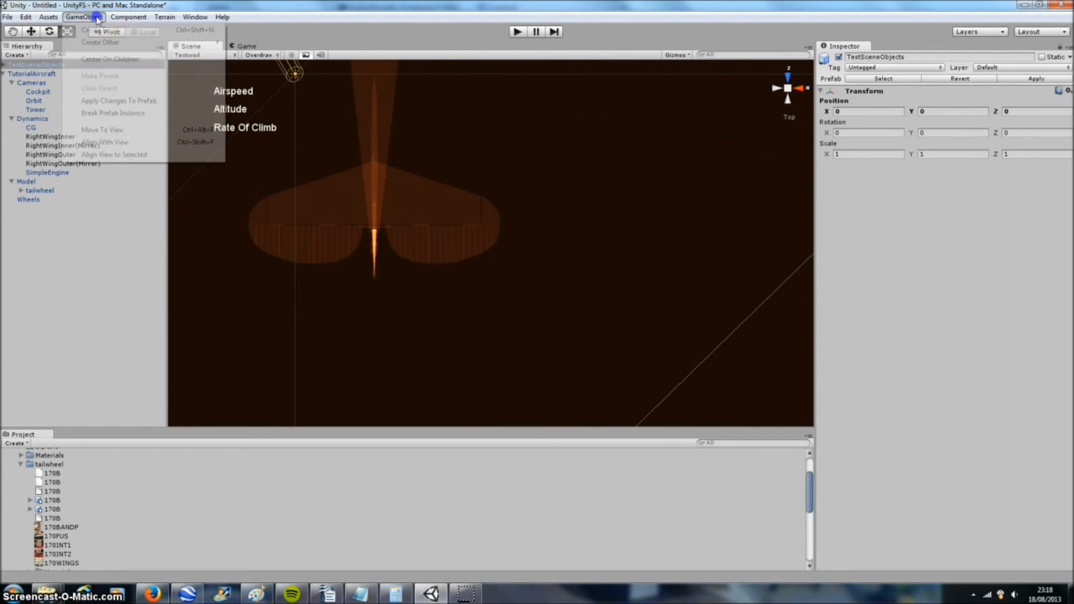
left_click(96, 29)
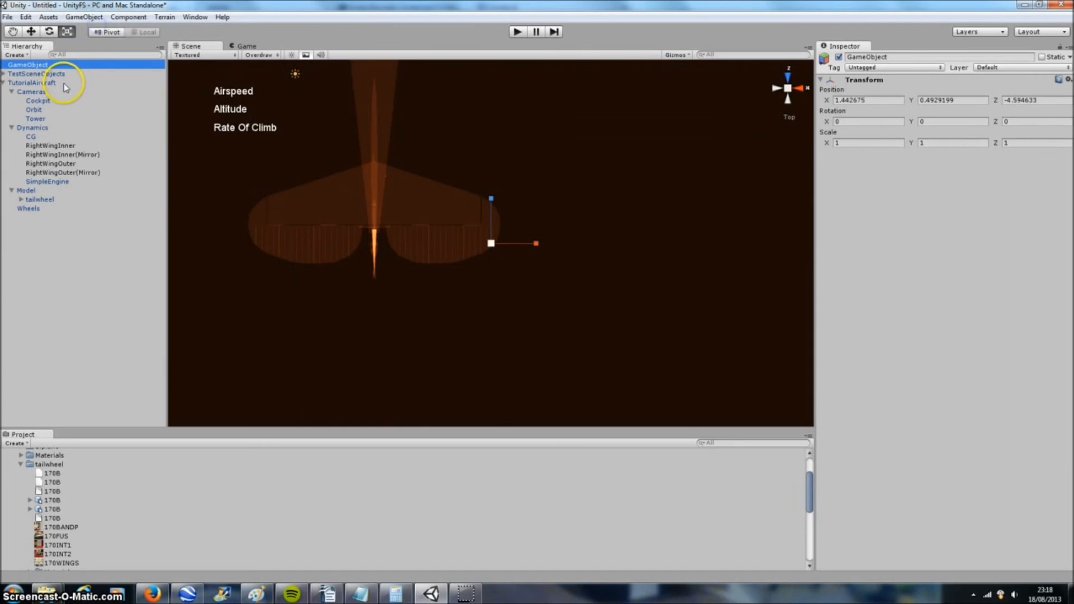
left_click(32, 66)
key("Caps_Lock")
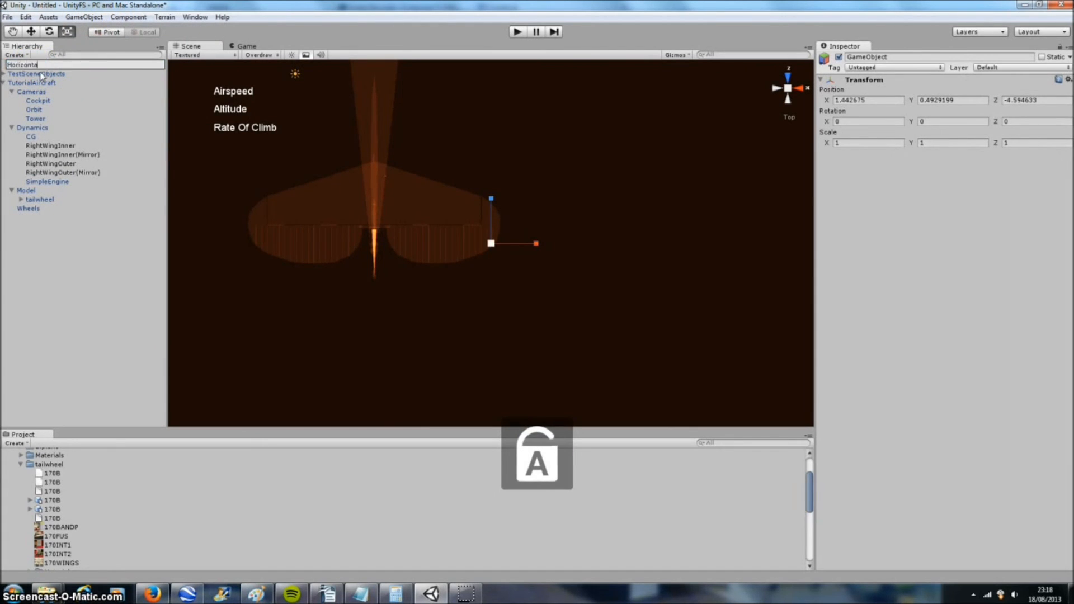
type("HorizontalStabal")
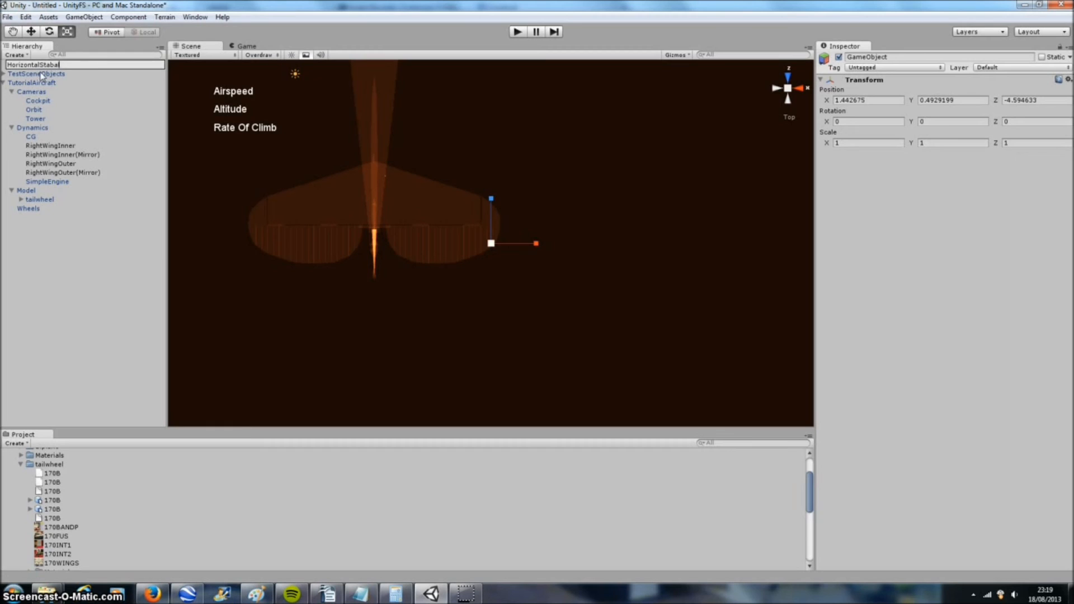
key("BackSpace")
key("BackSpace")
key("BackSpace")
key("BackSpace")
key("BackSpace")
key("BackSpace")
key("BackSpace")
key("BackSpace")
key("BackSpace")
key("BackSpace")
key("BackSpace")
key("BackSpace")
key("BackSpace")
key("BackSpace")
key("BackSpace")
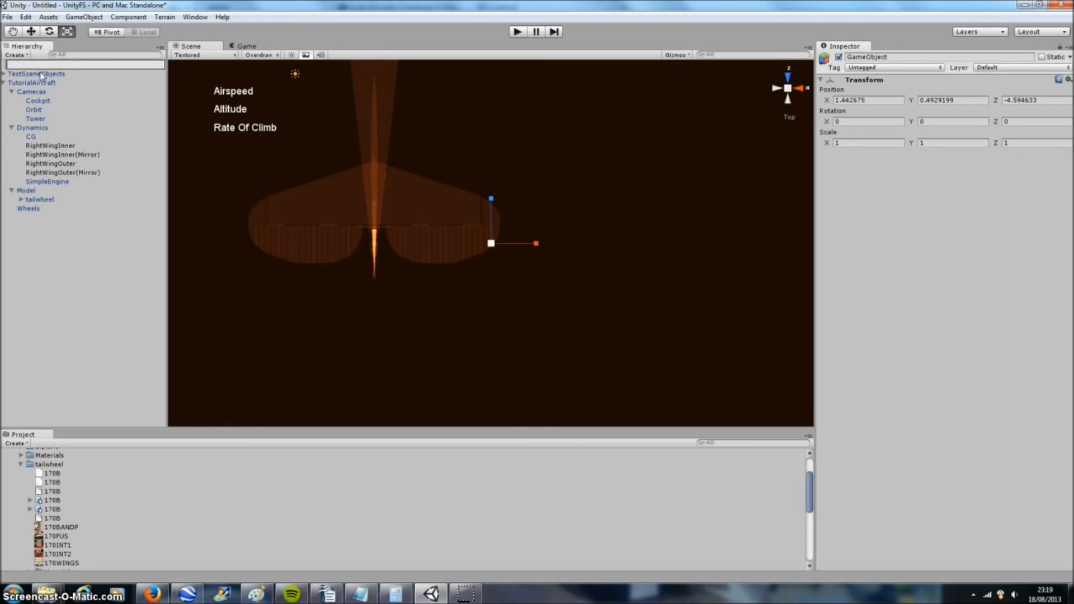
Name the empty object TailFinRight and move it onto the right tailplane, at about X 0.72 and Z -4.16.
type("TailFinRight")
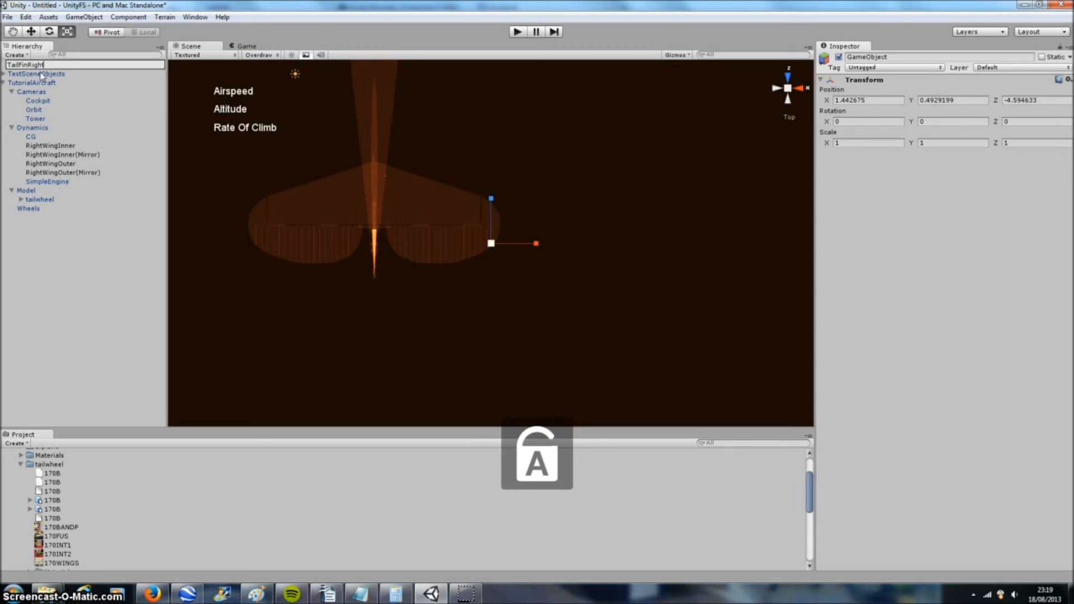
key("Return")
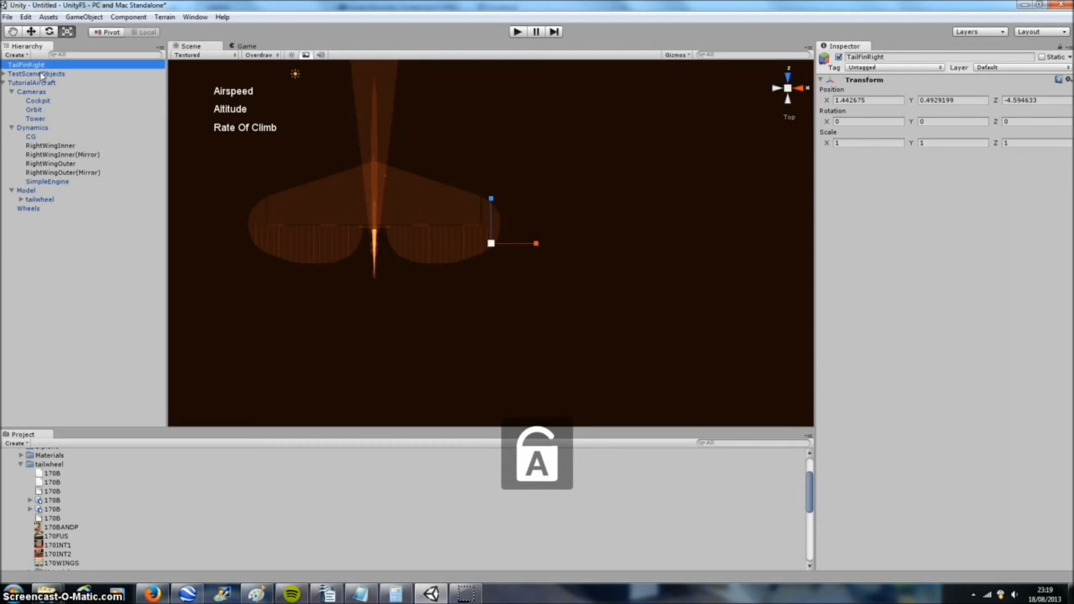
key("w")
left_click_drag(517, 243, 457, 208)
left_click(128, 17)
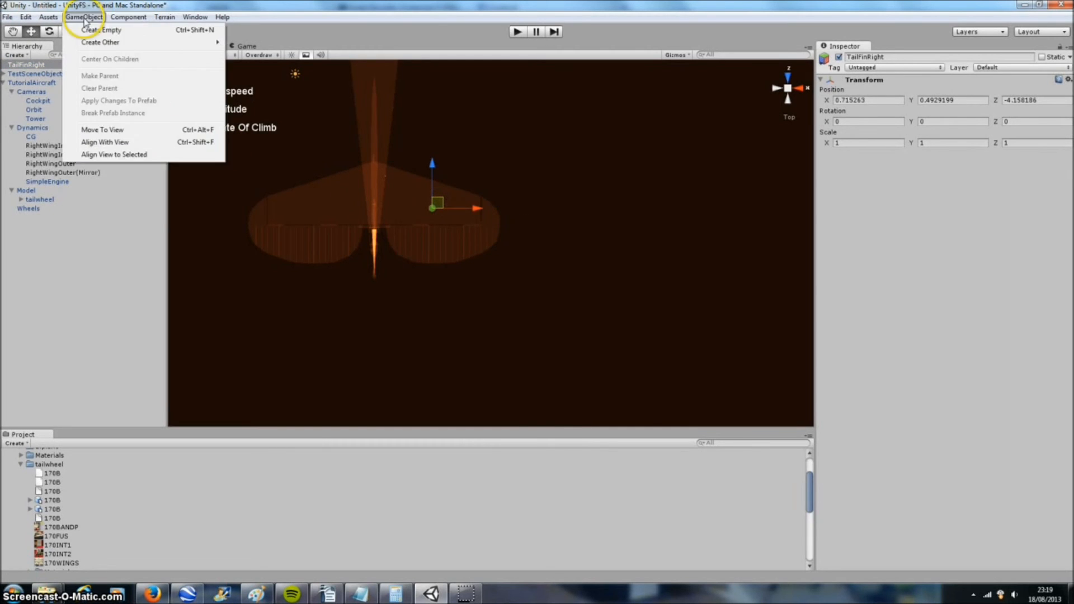
left_click(88, 28)
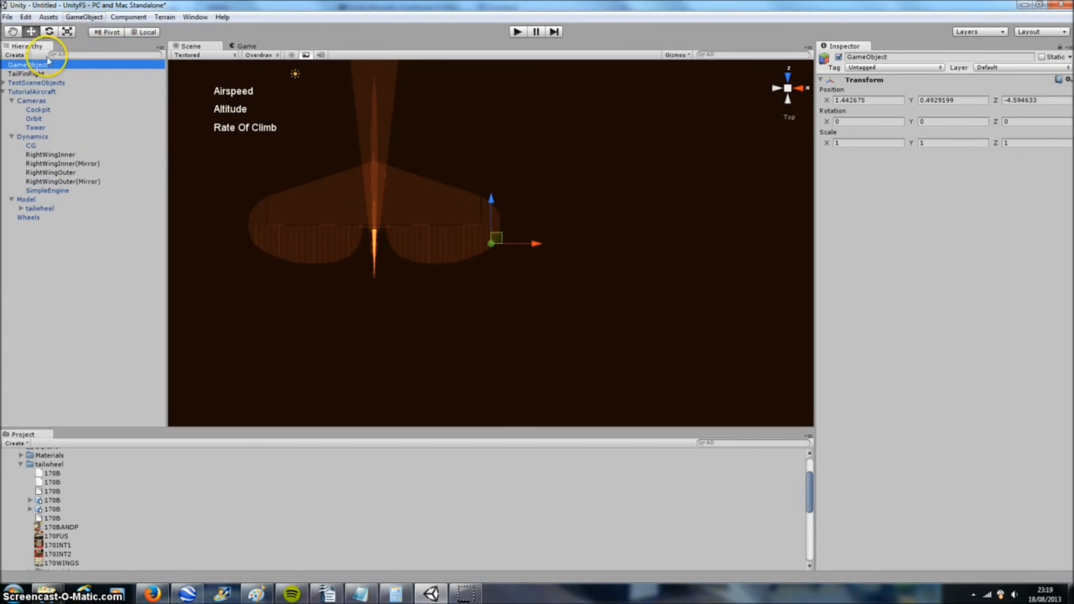
key("ctrl+z")
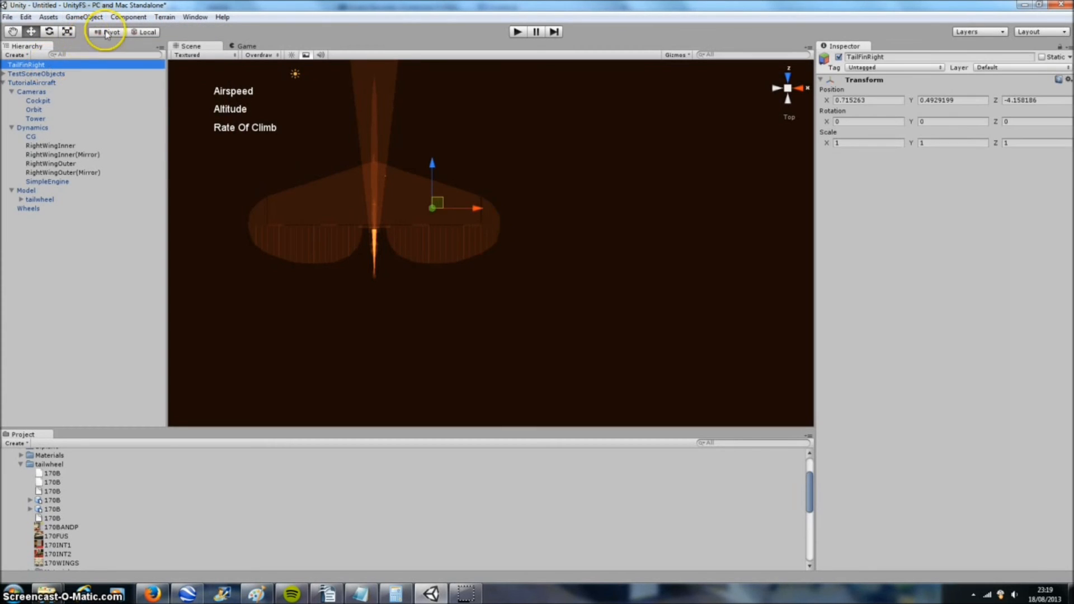
Add the UnityFS Wing component to TailFinRight.
left_click(128, 17)
mouse_move(151, 119)
mouse_move(229, 113)
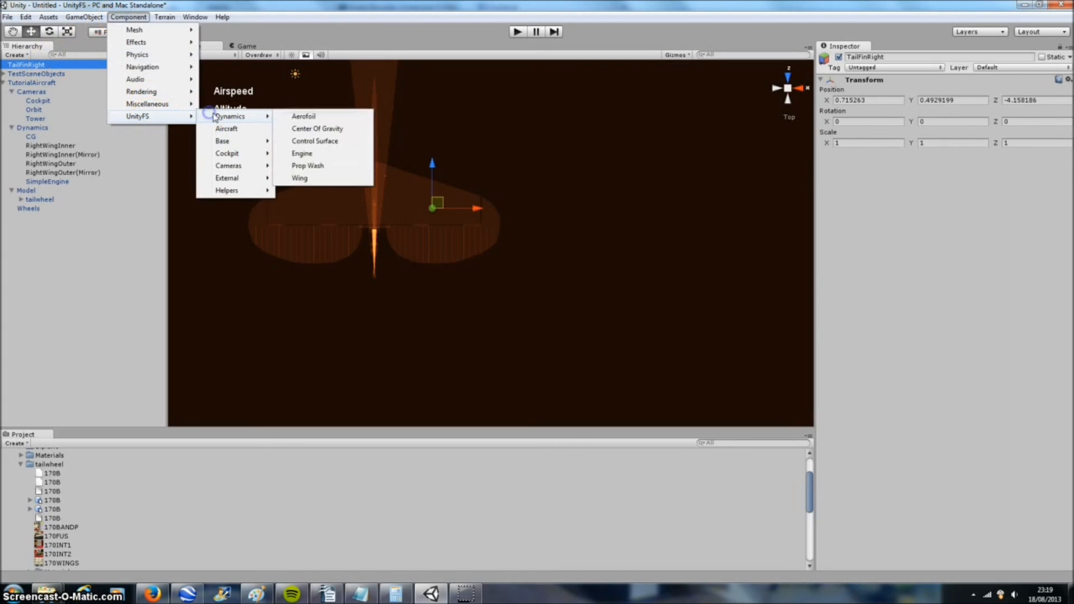
left_click(312, 179)
Scale TailFinRight to about 1.50 by 1.34 in X and Z and move it over the right tailplane, near X 0.81, Z -4.20.
mouse_move(439, 204)
left_mouse_down()
mouse_move(437, 218)
mouse_move(453, 215)
left_mouse_up()
key("r")
key("w")
left_click_drag(428, 179, 428, 174)
left_click(465, 205)
left_click_drag(475, 211, 483, 217)
key("e")
key("r")
key("w")
key("e")
key("r")
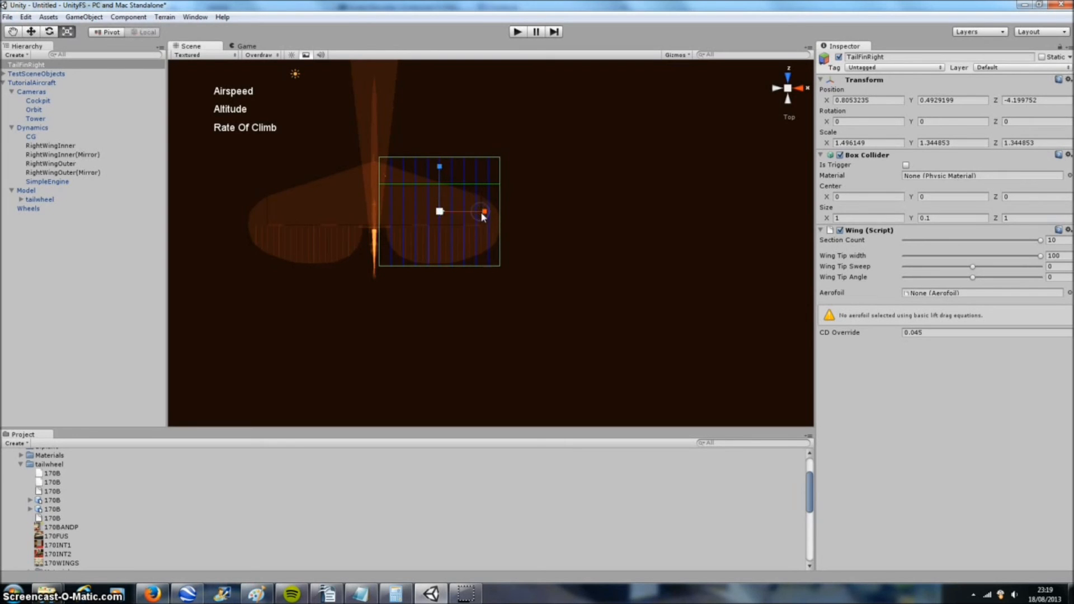
Refine TailFinRight to the tailplane outline with X scale about 1.53 and Z scale about 1.26, positioned near X 0.78, Z -4.21.
key("e")
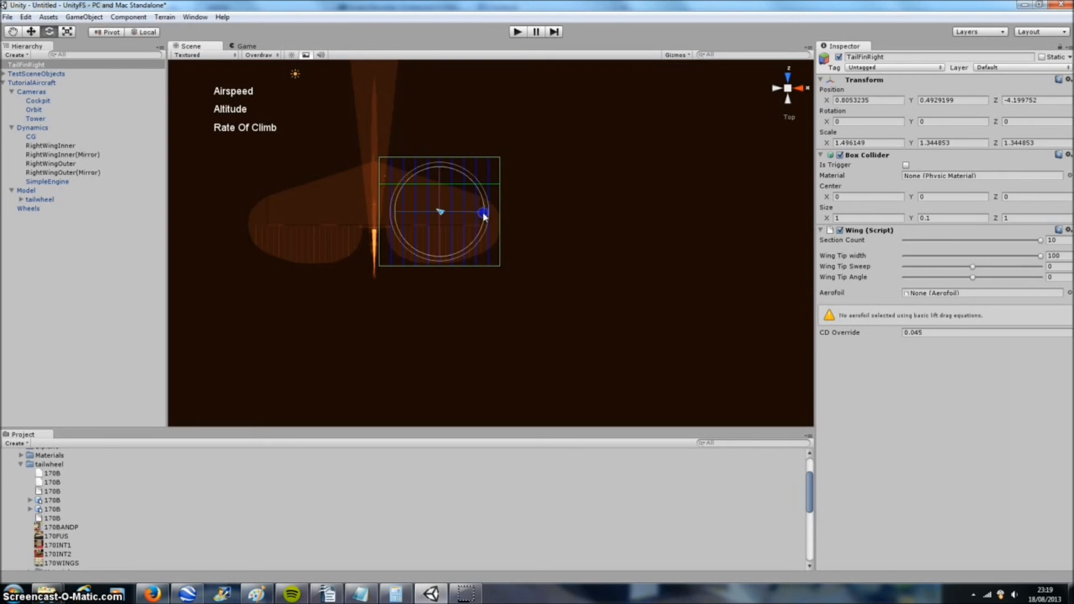
key("w")
left_click_drag(483, 216, 483, 214)
key("e")
key("r")
key("w")
left_click_drag(435, 166, 437, 169)
key("e")
key("w")
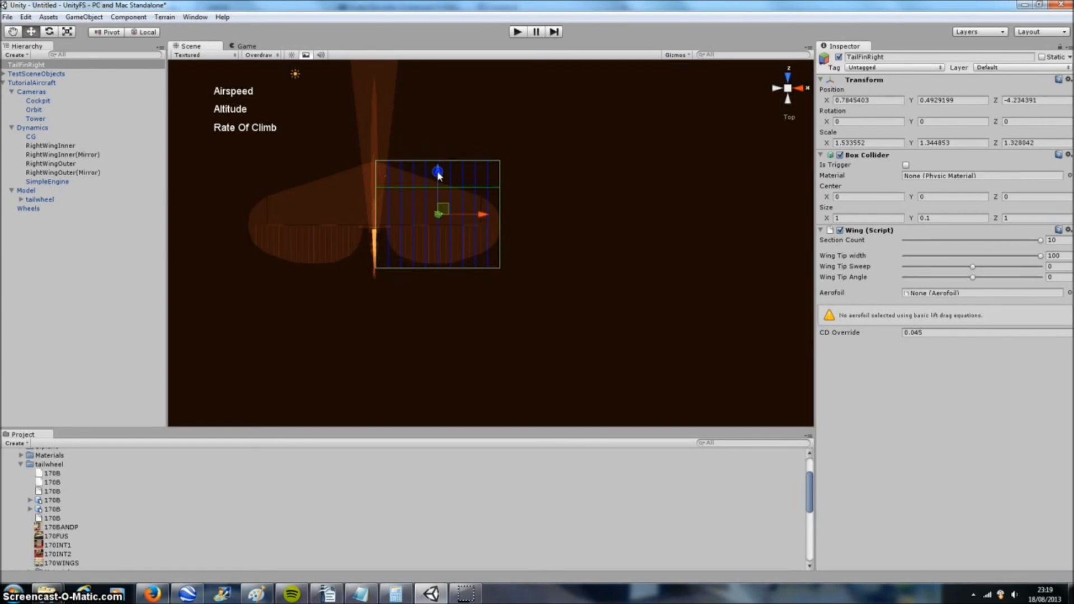
key("e")
left_click_drag(438, 170, 439, 174)
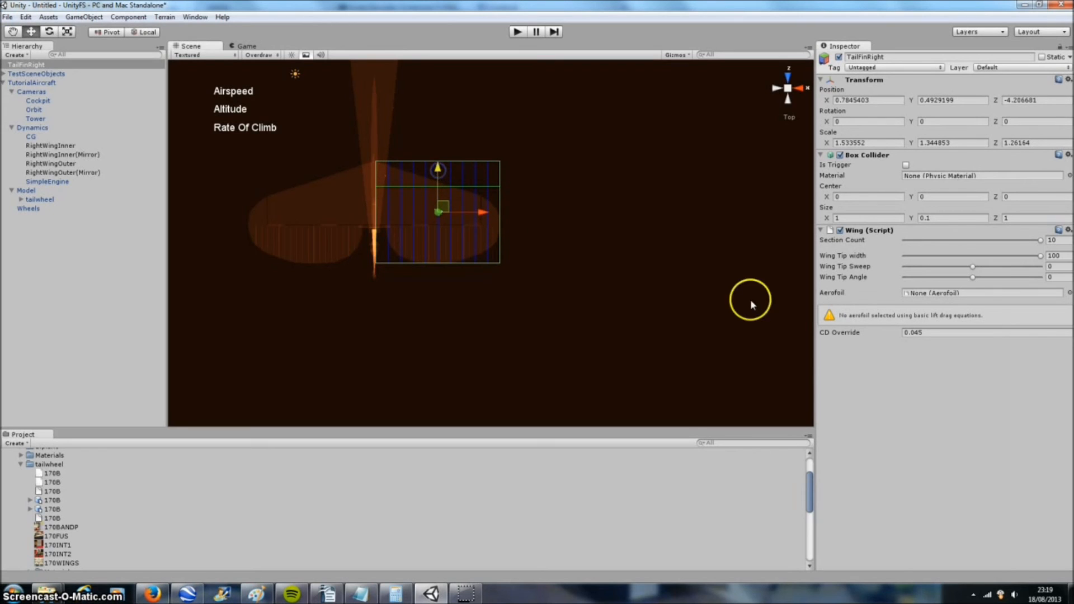
Taper TailFinRight to the tailplane shape with a Wing Tip Width of 56 and a Wing Tip Sweep of -25.
left_click_drag(1041, 256, 958, 270)
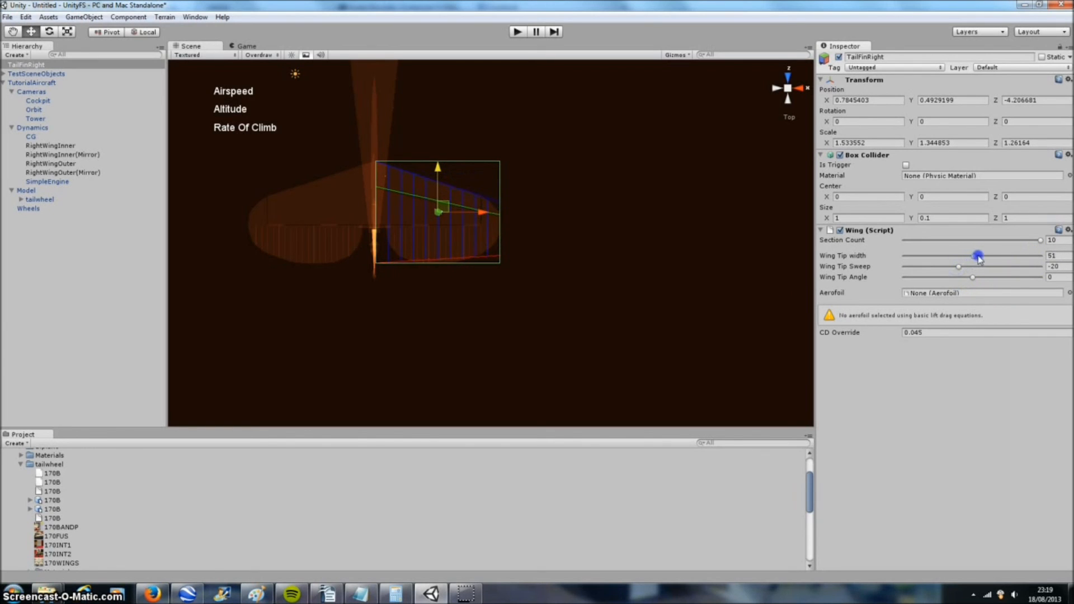
left_click_drag(960, 267, 959, 269)
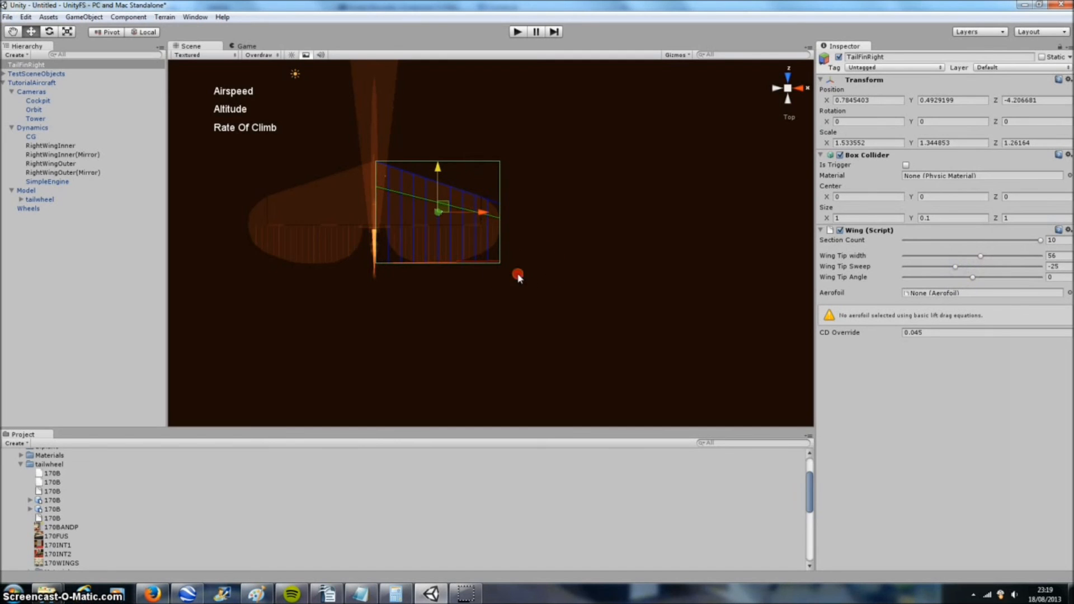
middle_click_drag(514, 271, 534, 281)
Raise TailFinRight in the side view to line up with the model's tailplane, at about Y 0.62.
left_click(551, 245)
left_click(798, 88)
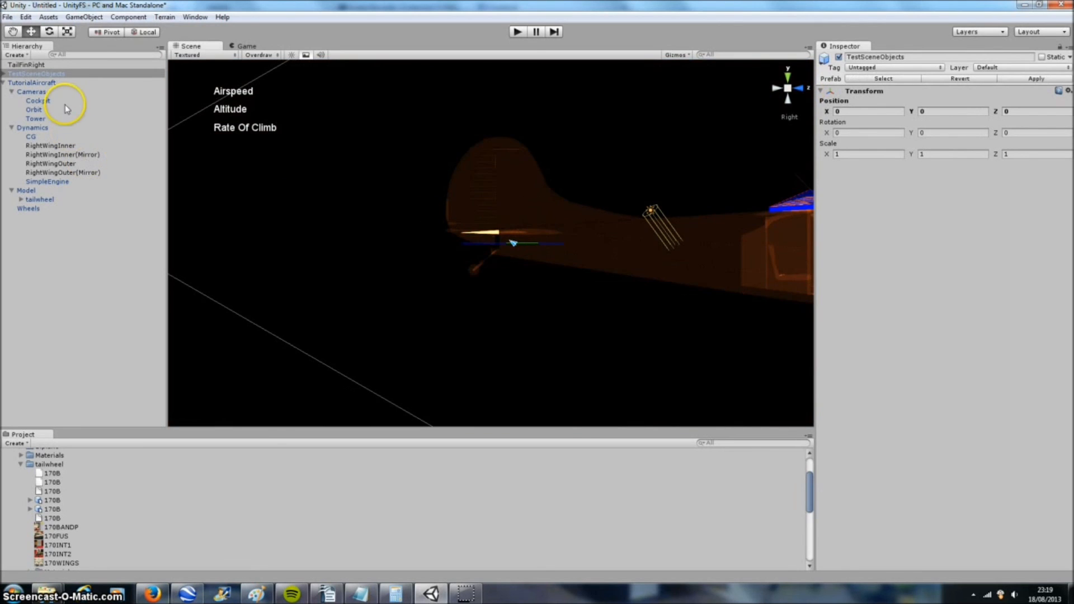
left_click(25, 64)
left_click_drag(512, 199, 514, 192)
scroll(545, 238, "up", 10)
middle_click_drag(566, 263, 502, 284)
scroll(500, 283, "up", 11)
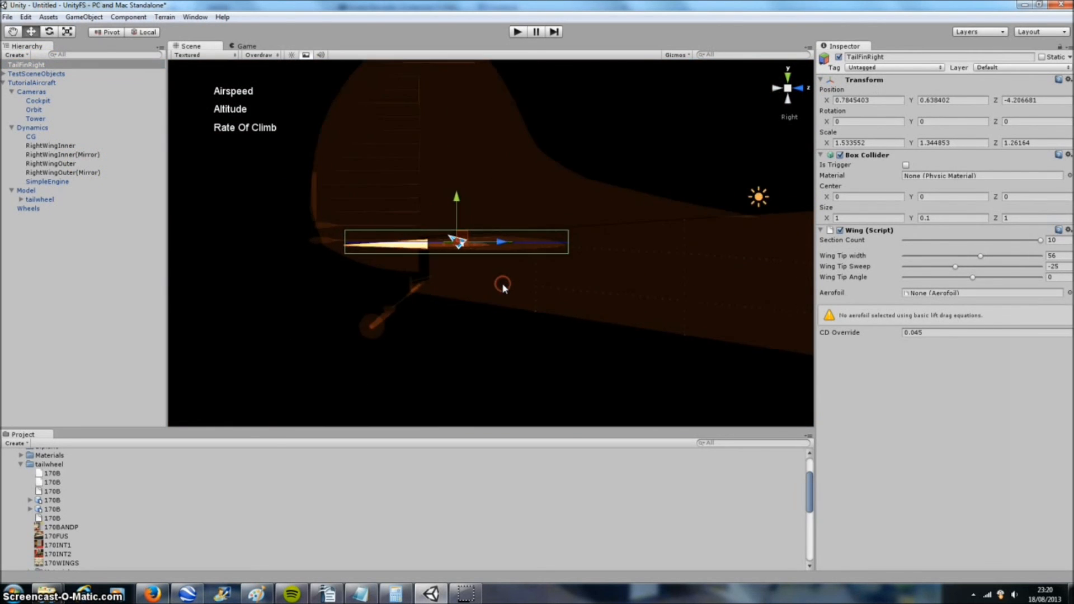
left_click_drag(433, 194, 434, 200)
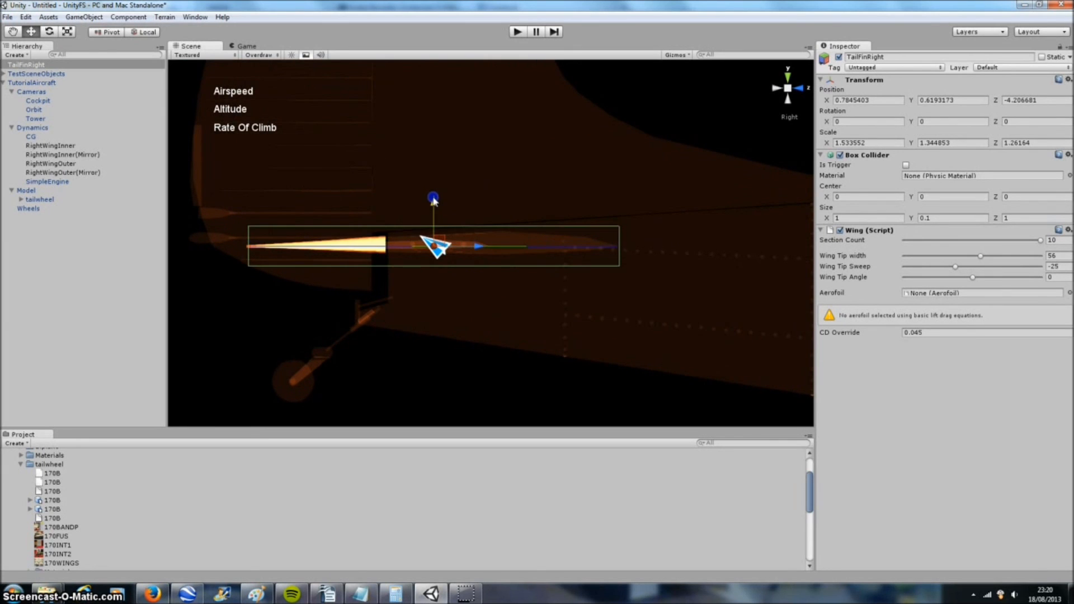
Check TailFinRight against the model from the front and in perspective, and parent it under Dynamics.
left_click(800, 88)
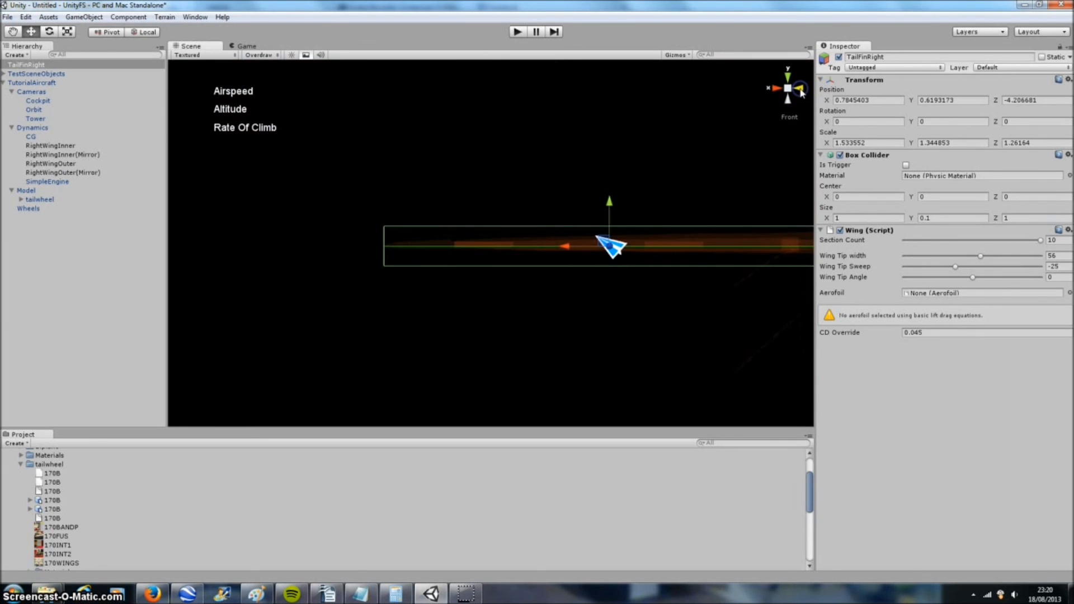
middle_click_drag(601, 127, 570, 126)
left_click(787, 89)
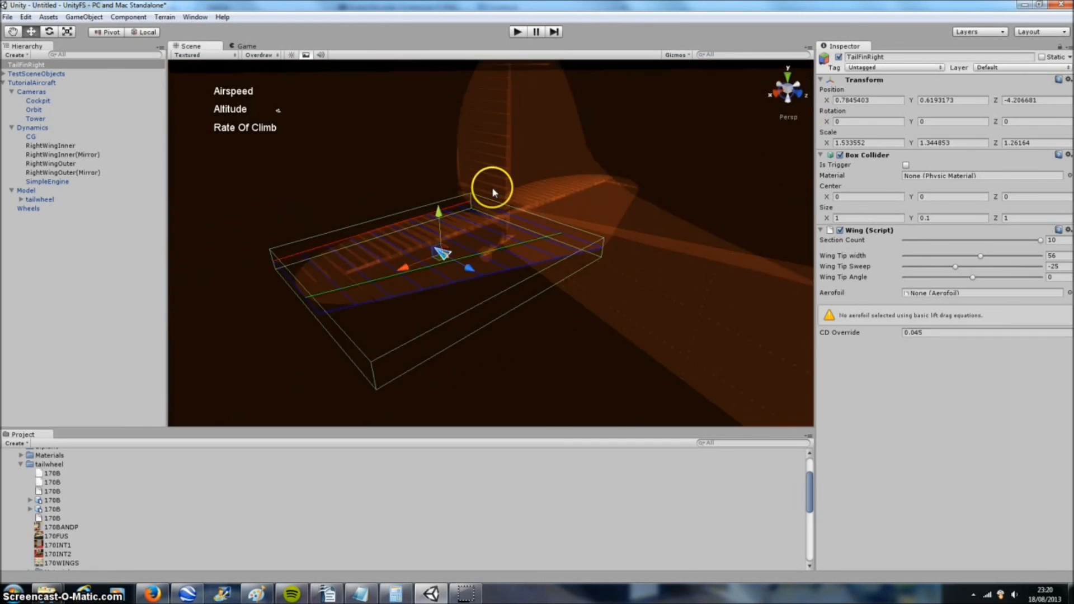
scroll(448, 209, "down", 8)
right_click_drag(358, 310, 613, 334)
left_click_drag(29, 65, 36, 128)
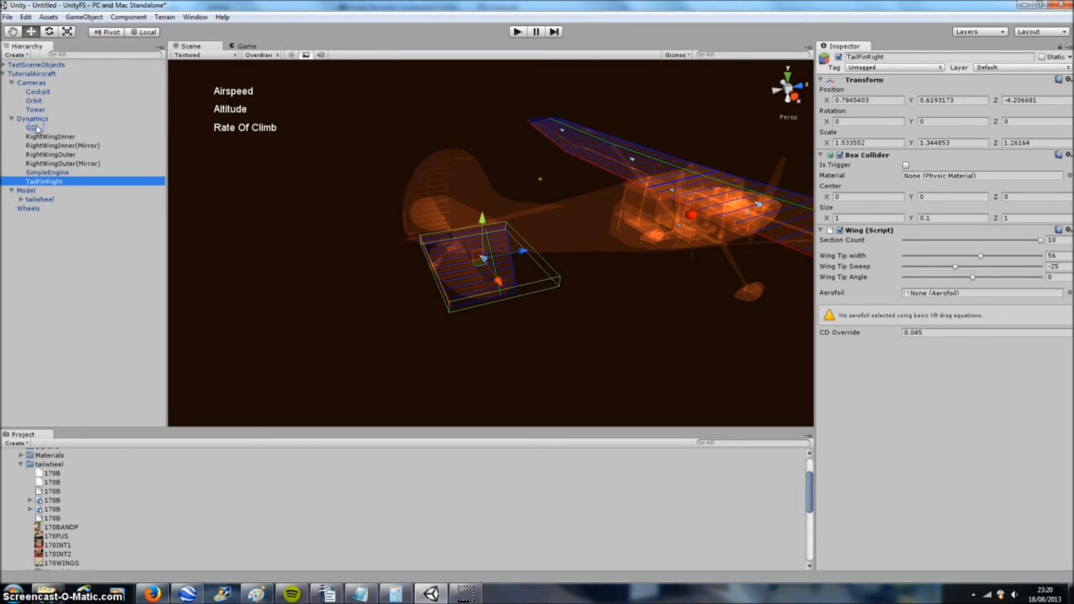
Create an empty game object for mirroring the tail fin and parent it under Dynamics.
left_click(84, 17)
left_click(84, 26)
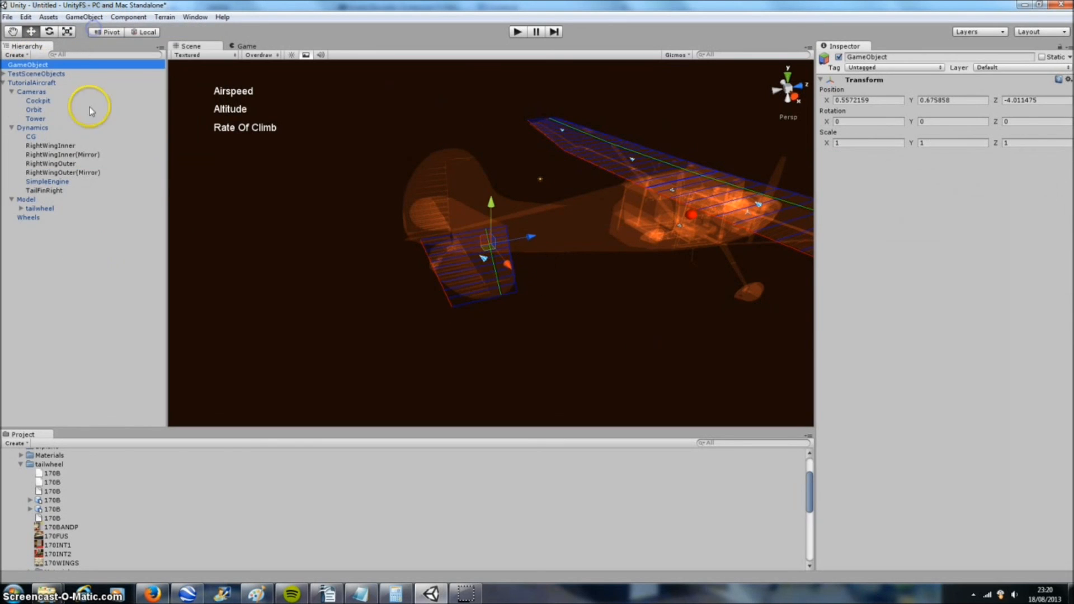
left_click_drag(43, 74, 39, 128)
Add the UnityFS Mirror Wing component to the empty object and set its Parent Wing to TailFinRight.
left_click(84, 16)
mouse_move(128, 17)
mouse_move(137, 115)
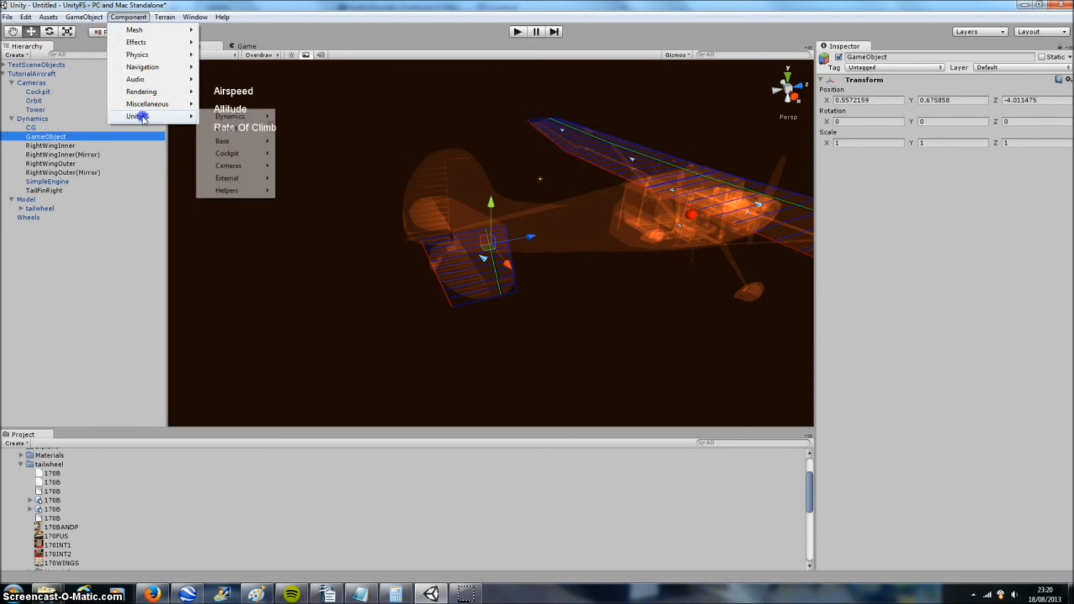
mouse_move(224, 191)
left_click(312, 190)
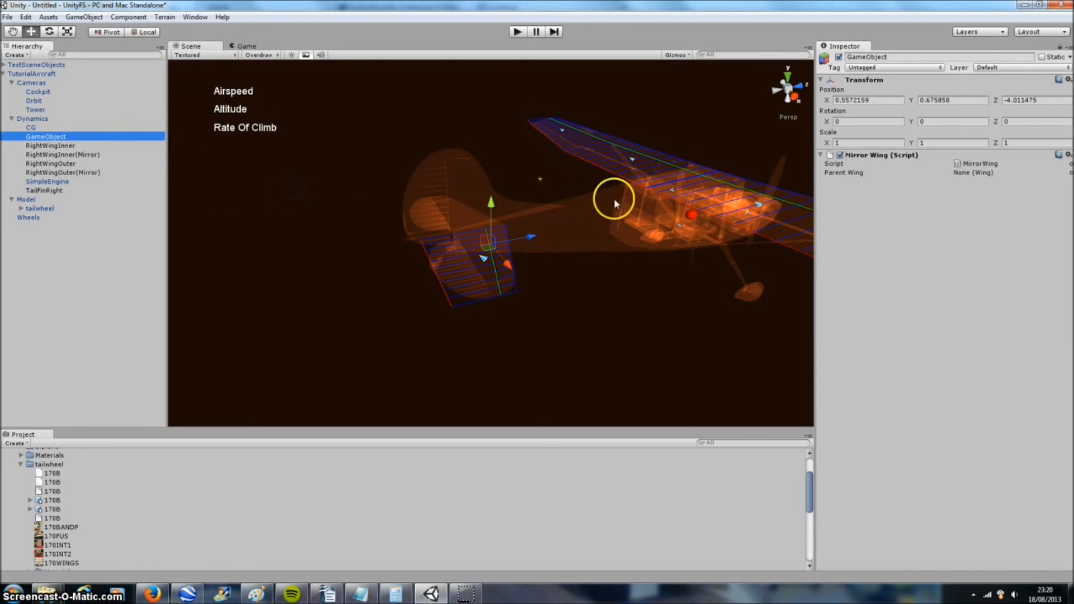
left_click(1069, 172)
double_click(604, 276)
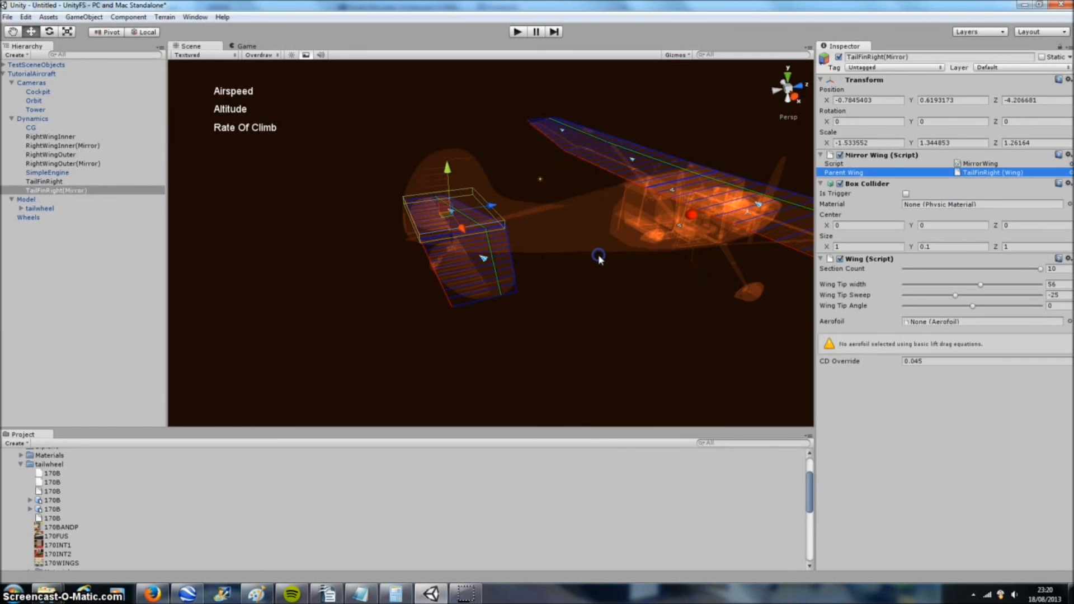
Create an empty game object while looking at the aircraft's tail from the side.
left_click_drag(361, 302, 525, 269, "alt")
left_click_drag(786, 84, 532, 199, "alt")
left_click(800, 88)
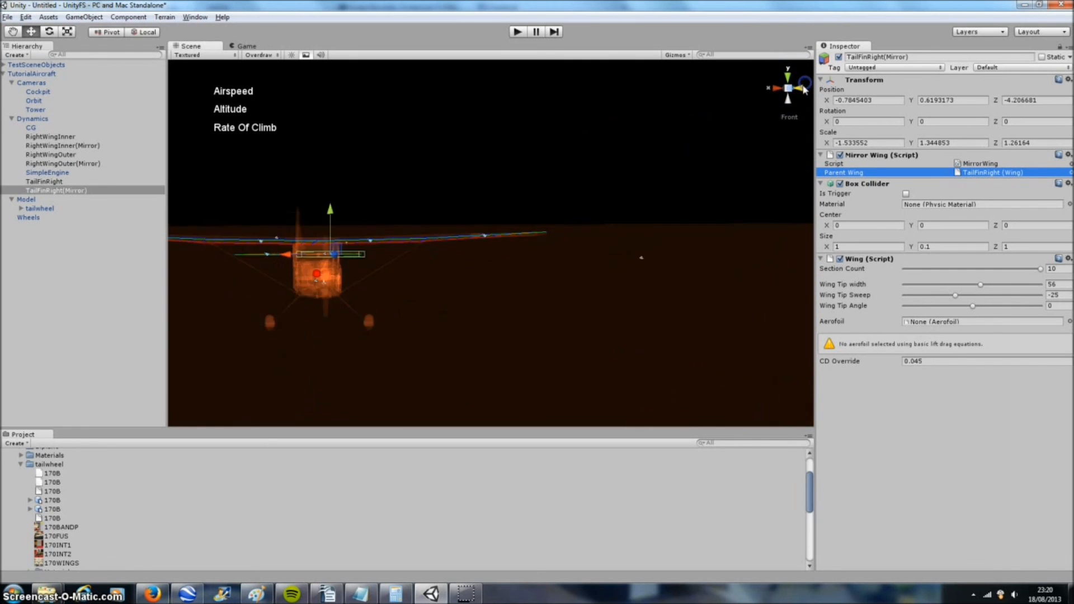
left_click(787, 76)
left_click(798, 88)
middle_click_drag(528, 199, 518, 176)
scroll(546, 182, "up", 5)
left_click(84, 17)
left_click(87, 29)
Rename the new empty game object Rudder and parent it under Dynamics.
left_click(47, 66)
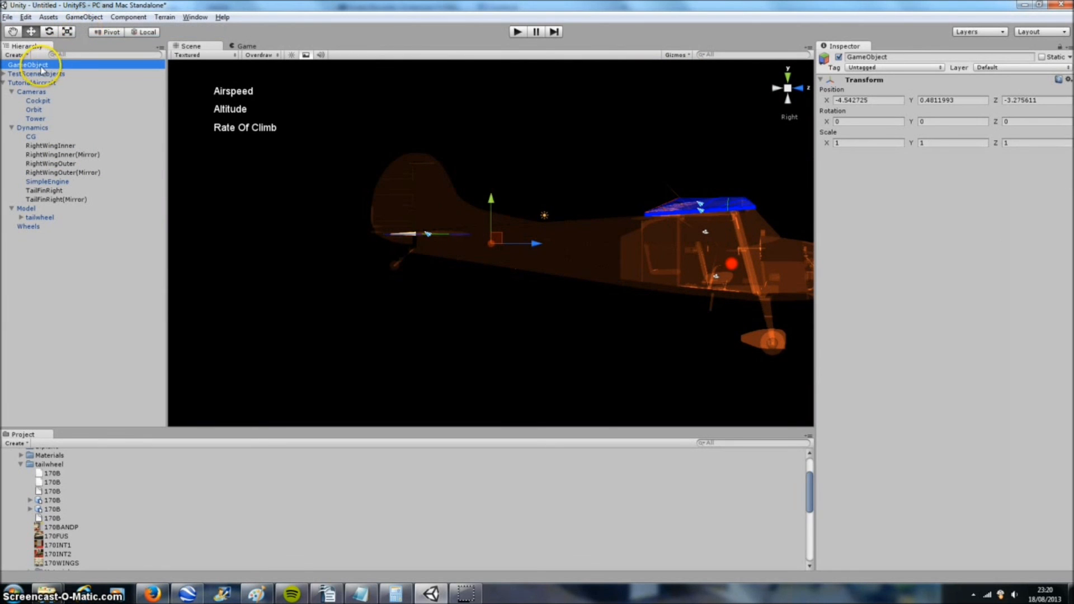
type("R")
key("Caps_Lock")
type("udder")
key("Return")
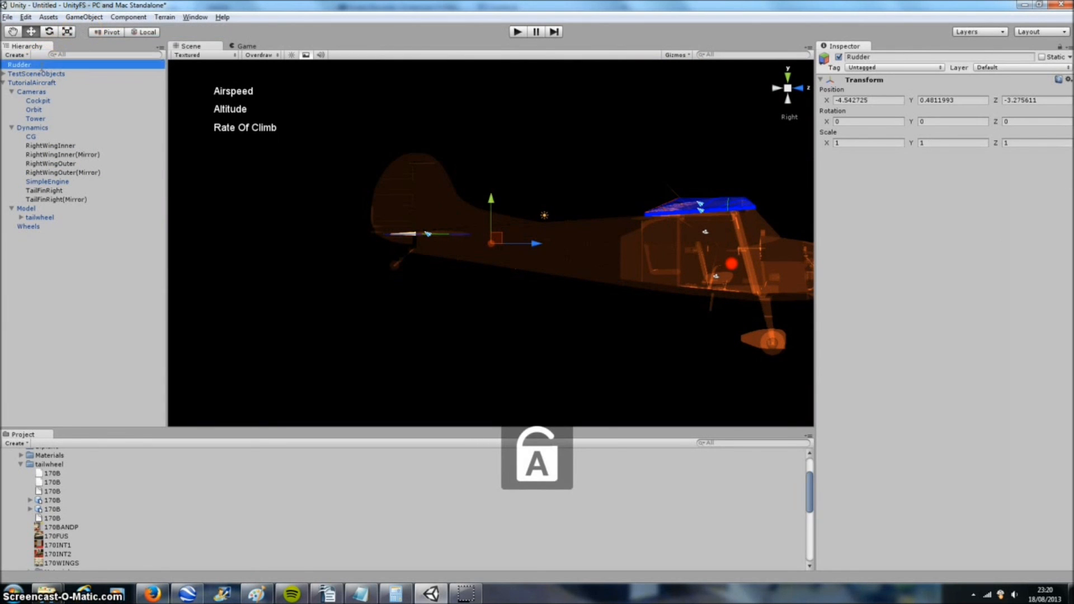
left_click_drag(36, 75, 35, 127)
Add the UnityFS Wing component to Rudder and move it to the vertical fin, at about Y 1.36, Z -3.98.
left_click(128, 17)
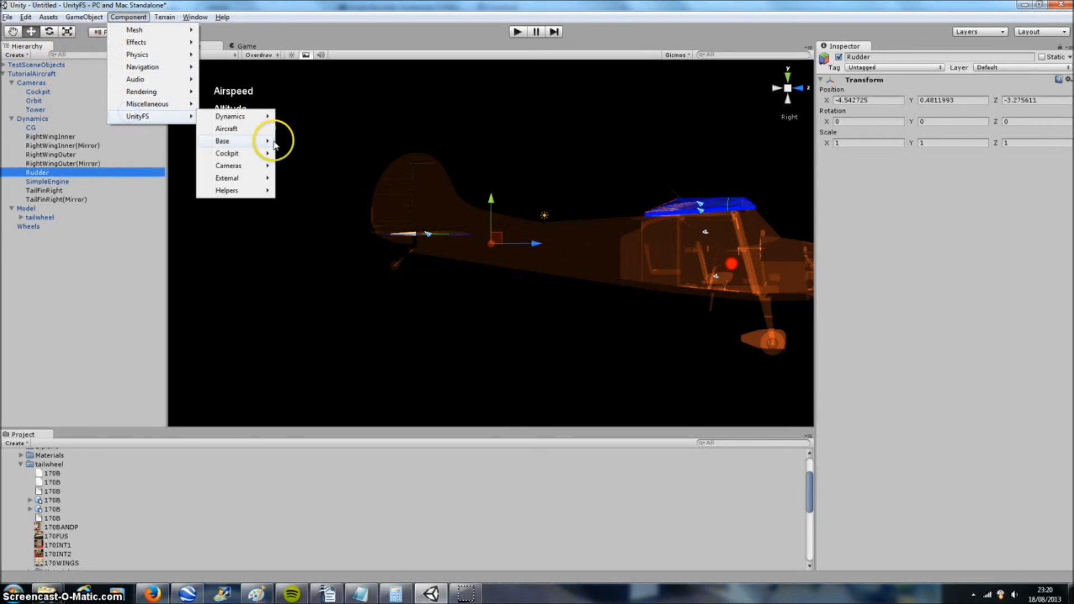
left_click(243, 118)
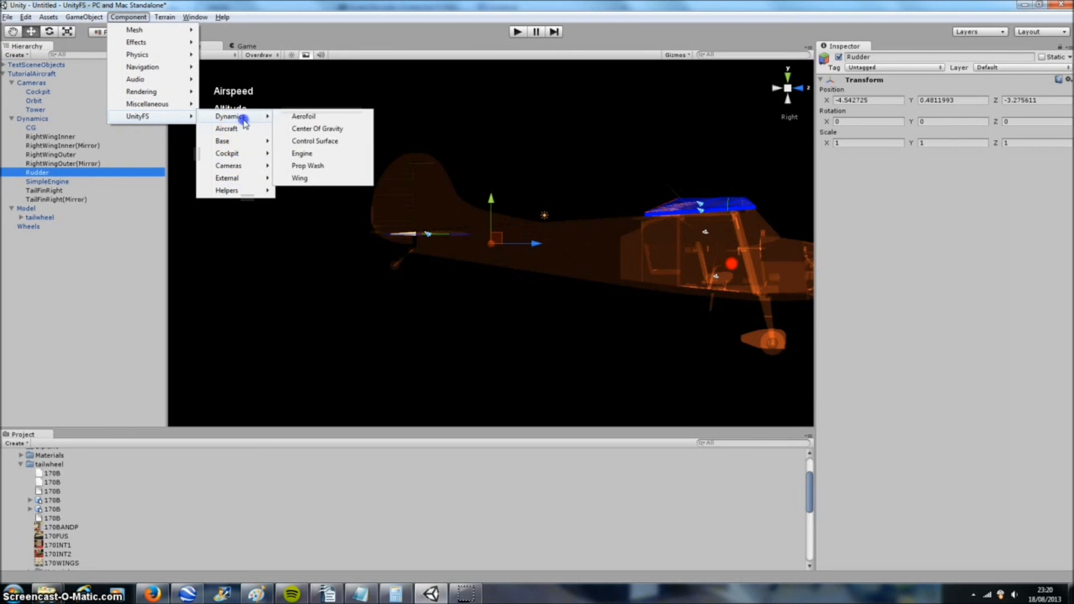
left_click(300, 178)
left_click_drag(491, 203, 492, 172)
left_click_drag(538, 213, 490, 214)
left_click_drag(445, 181, 447, 153)
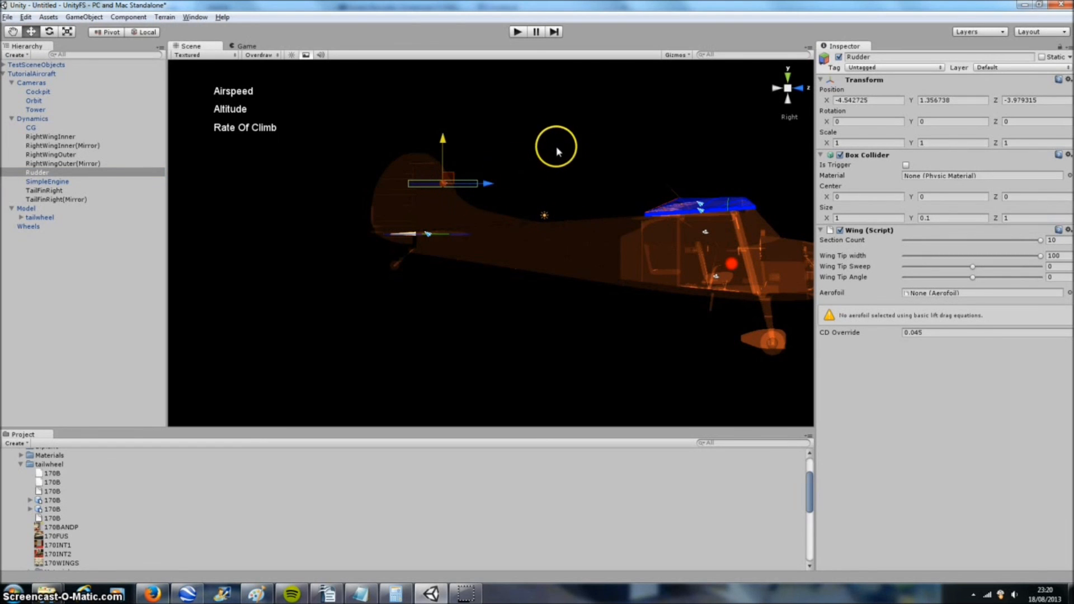
Set Rudder's Z rotation to 90 and place it over the model's vertical fin, at about Y 1.03, Z -4.34.
left_click(999, 122)
type("-90")
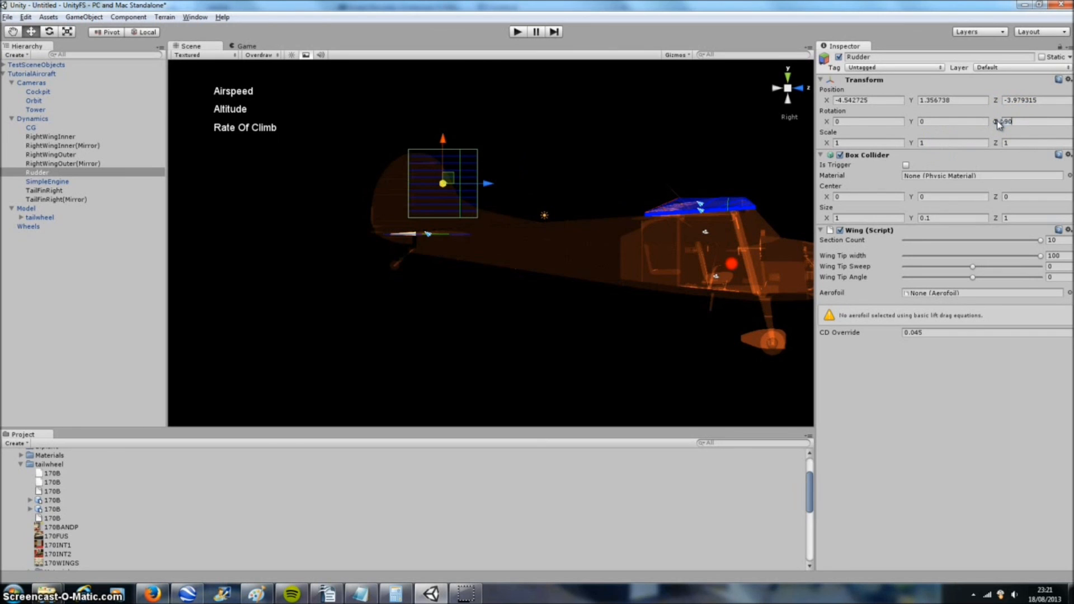
left_click_drag(453, 178, 436, 186)
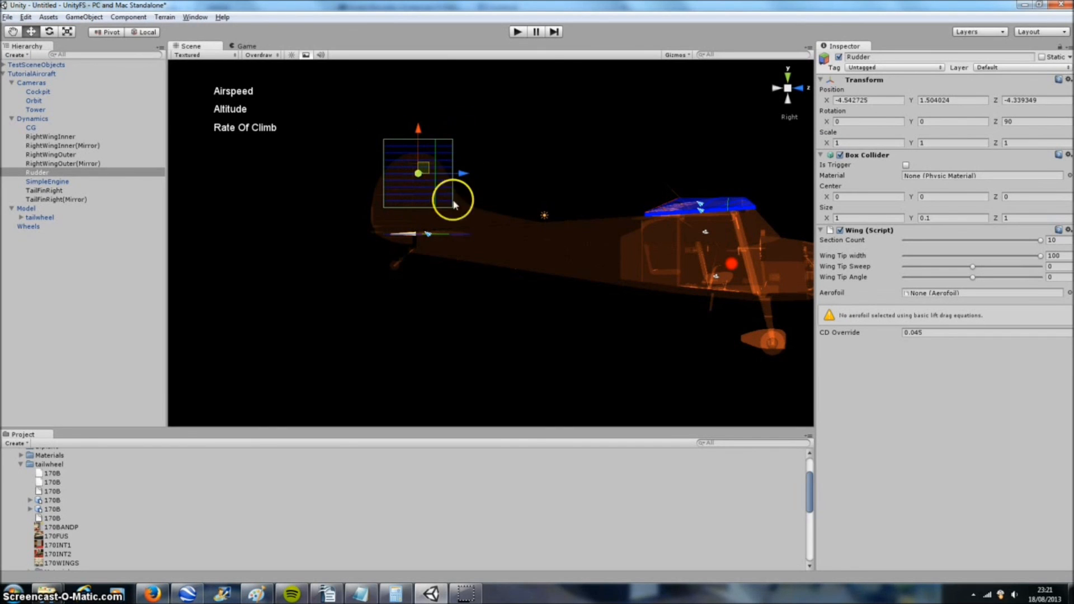
left_click(451, 163)
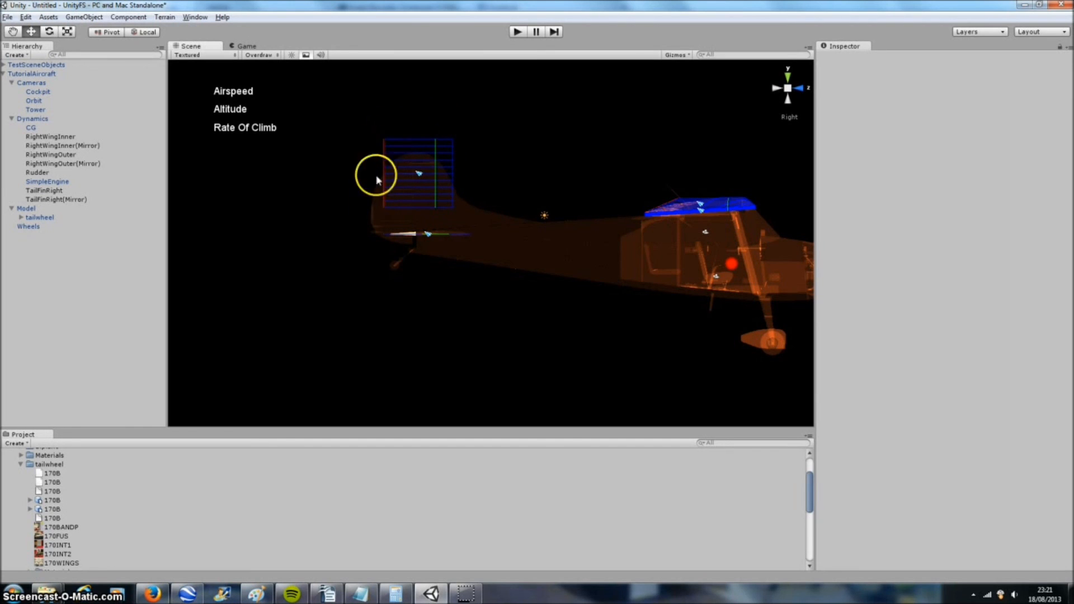
left_click(421, 177)
left_click(421, 176)
left_click_drag(418, 134, 418, 162)
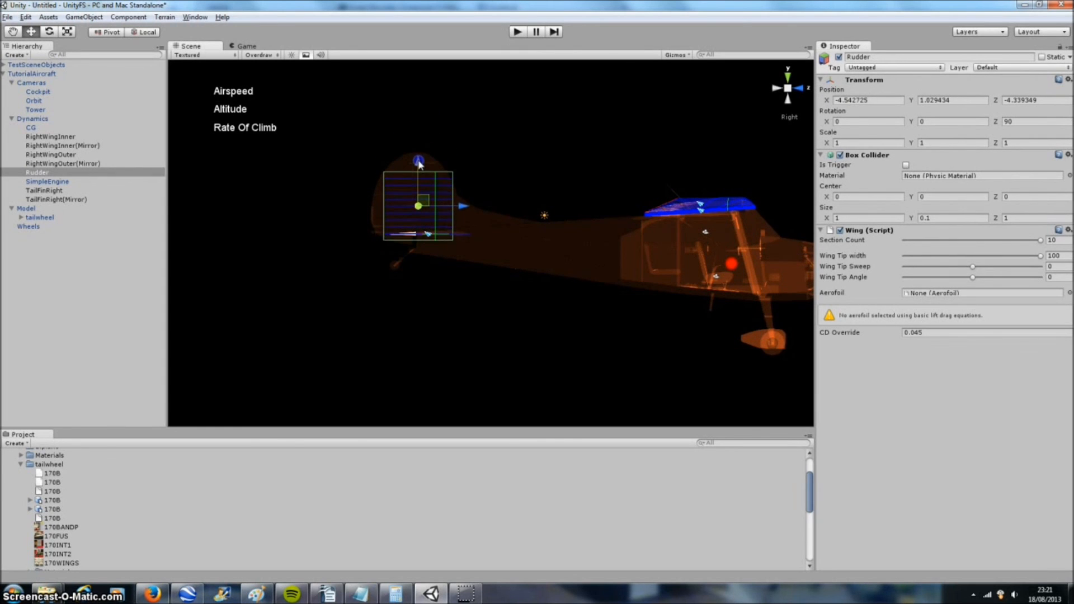
Scale Rudder to about 1.2 in X and 1.33 in Z and shift it to about Y 1.16, Z -4.36 to cover the fin.
key("e")
key("r")
left_click_drag(462, 207, 465, 207)
left_click_drag(418, 162, 419, 157)
key("w")
key("e")
key("r")
left_click_drag(462, 198, 464, 199)
key("w")
Taper Rudder toward the top of the fin by setting its Wing Tip Width to 50.
left_click(972, 267)
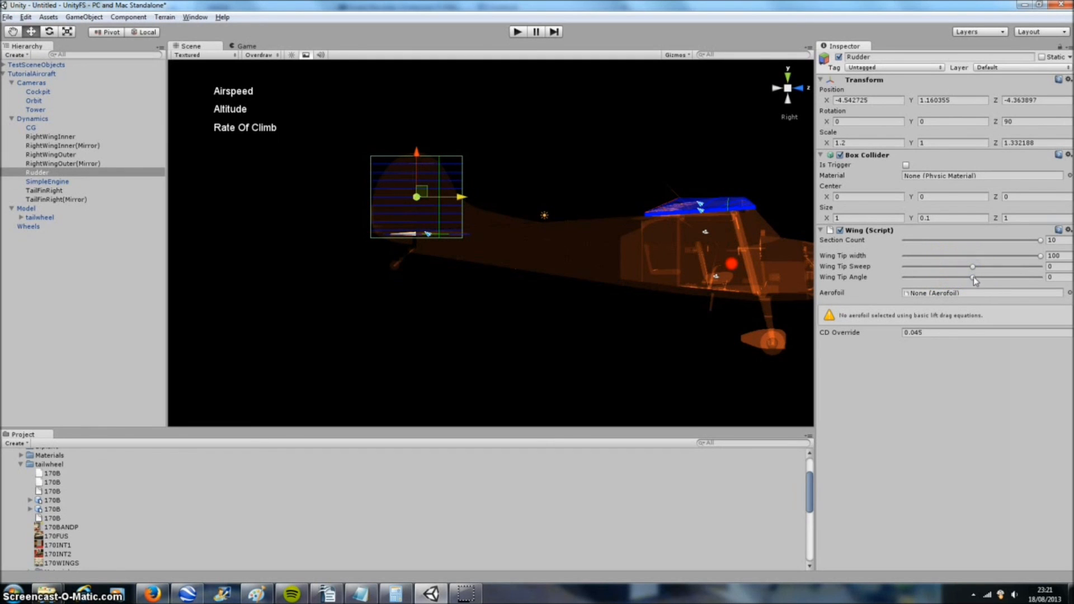
left_click_drag(1037, 259, 969, 261)
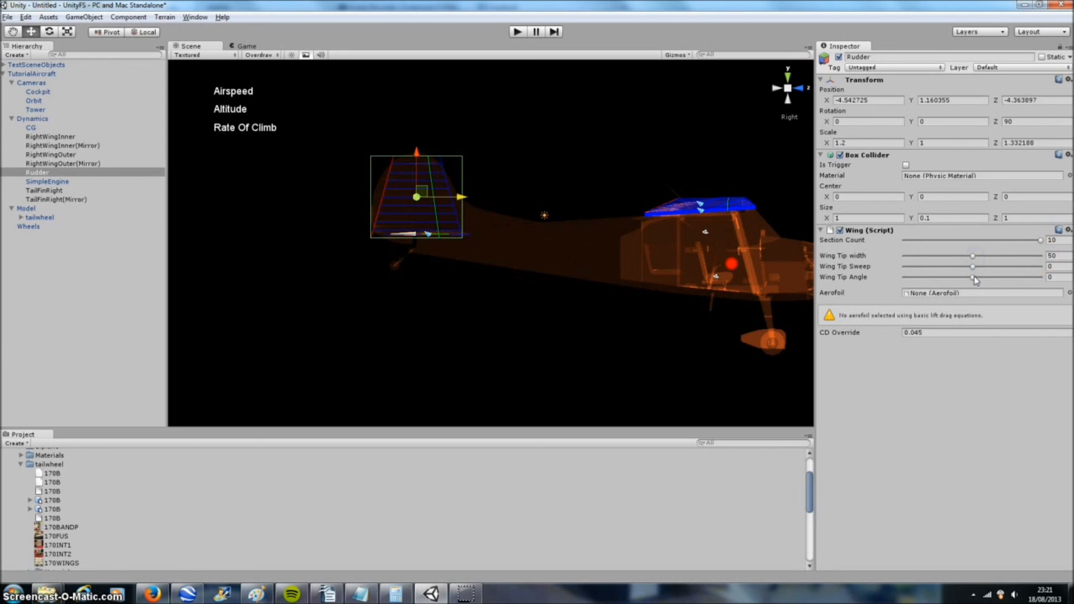
middle_click_drag(581, 174, 562, 181)
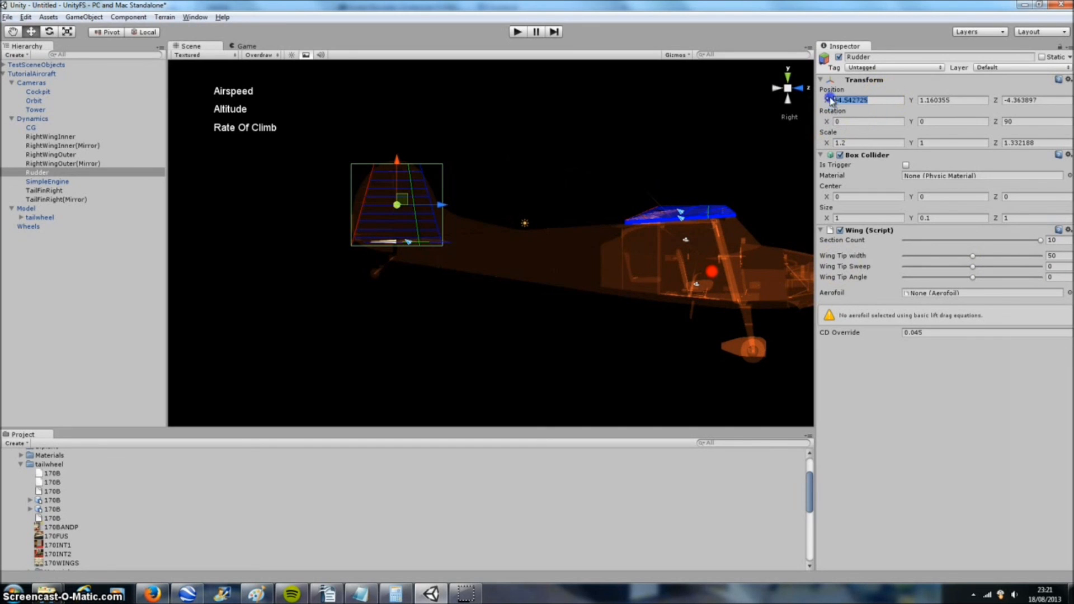
Set Rudder's X position to 0 and check its centring on the fuselage from above.
left_click(787, 76)
left_click(876, 101)
type("0")
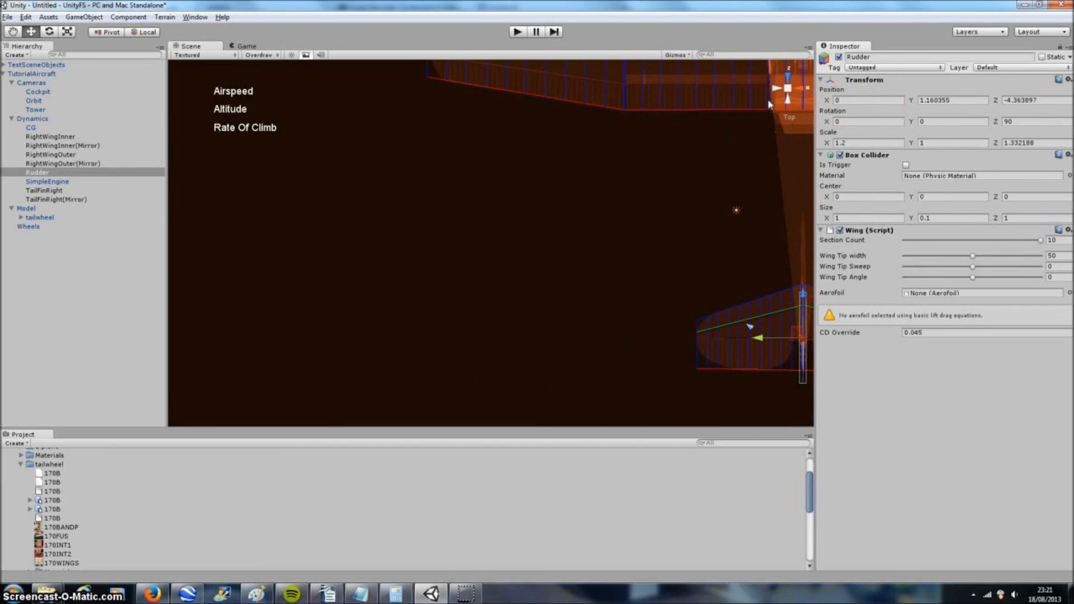
middle_click_drag(692, 139, 323, 197)
scroll(381, 229, "down", 8)
middle_click_drag(381, 230, 425, 253)
scroll(424, 254, "down", 2)
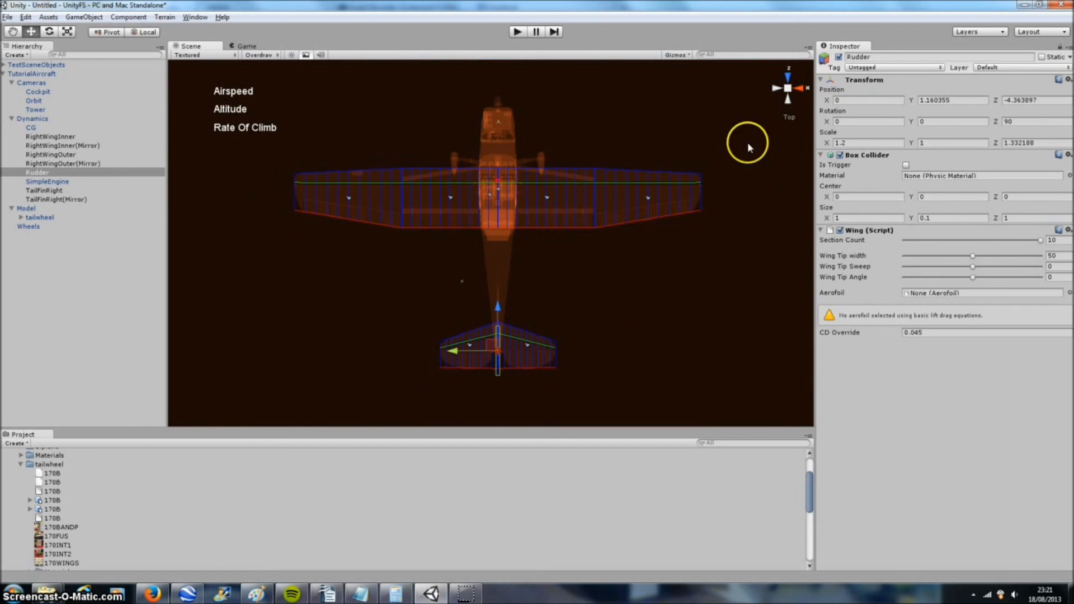